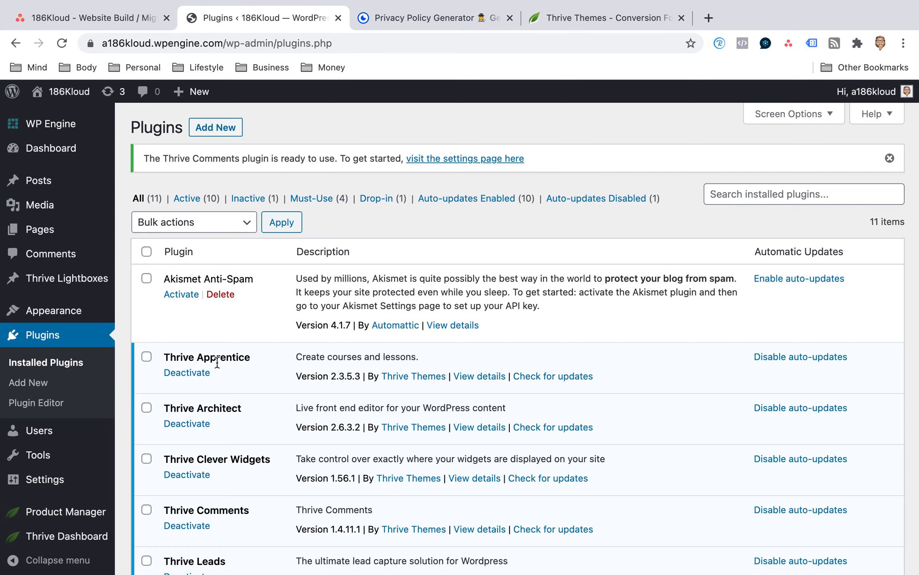
# Go to the page for adding new plugins and search the plugin directory for "sitekit".
pyautogui.scroll(-5, 244, 337)
pyautogui.scroll(-7, 244, 339)
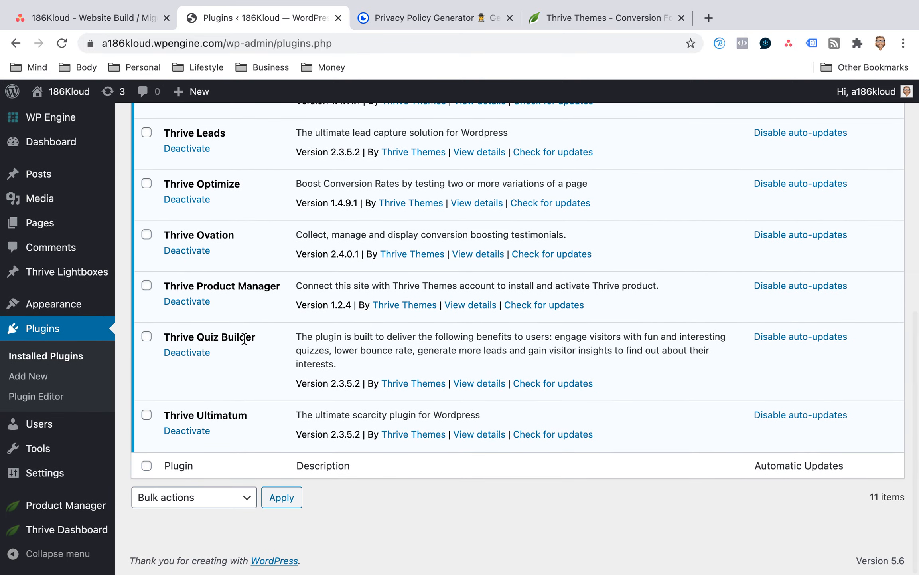
pyautogui.scroll(7, 243, 337)
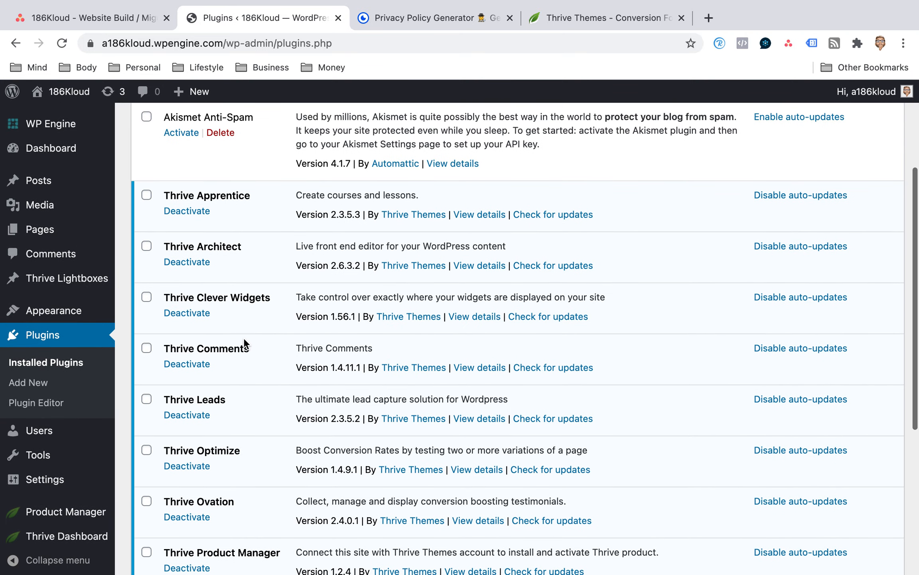
pyautogui.scroll(4, 244, 340)
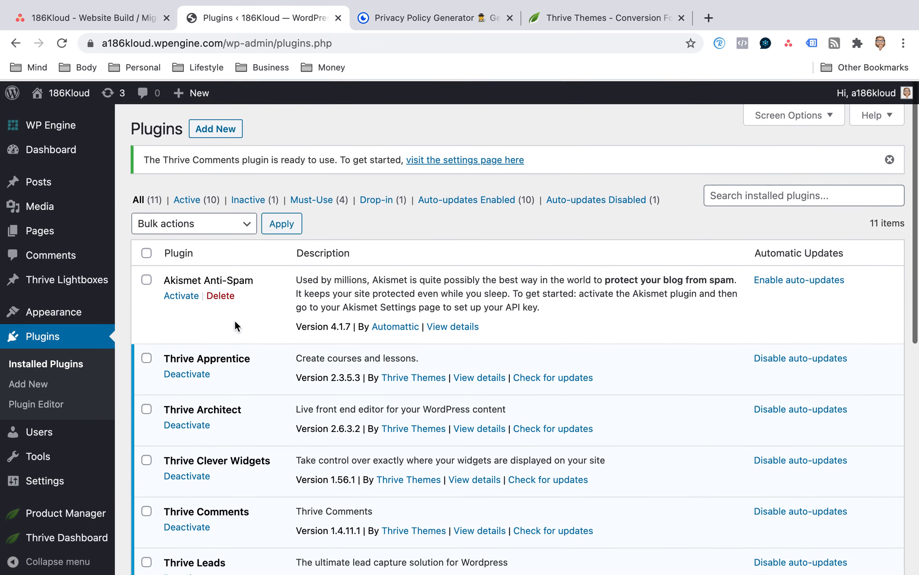
pyautogui.click(220, 136)
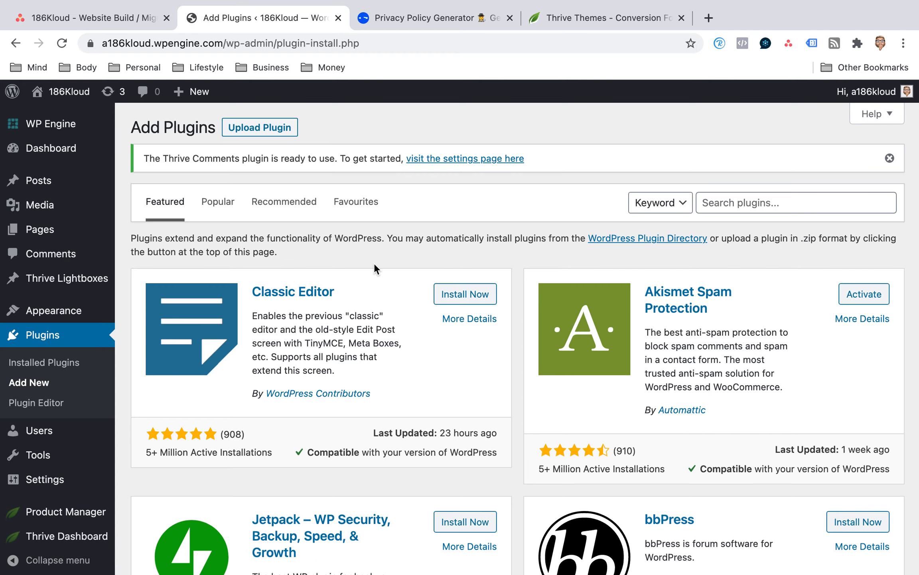
pyautogui.scroll(-10, 375, 264)
pyautogui.scroll(10, 375, 264)
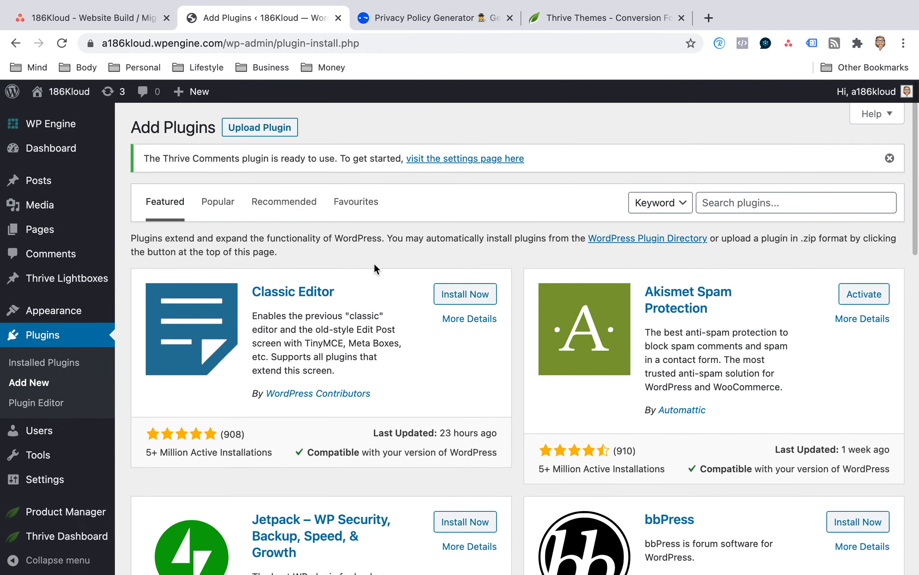
pyautogui.click(747, 201)
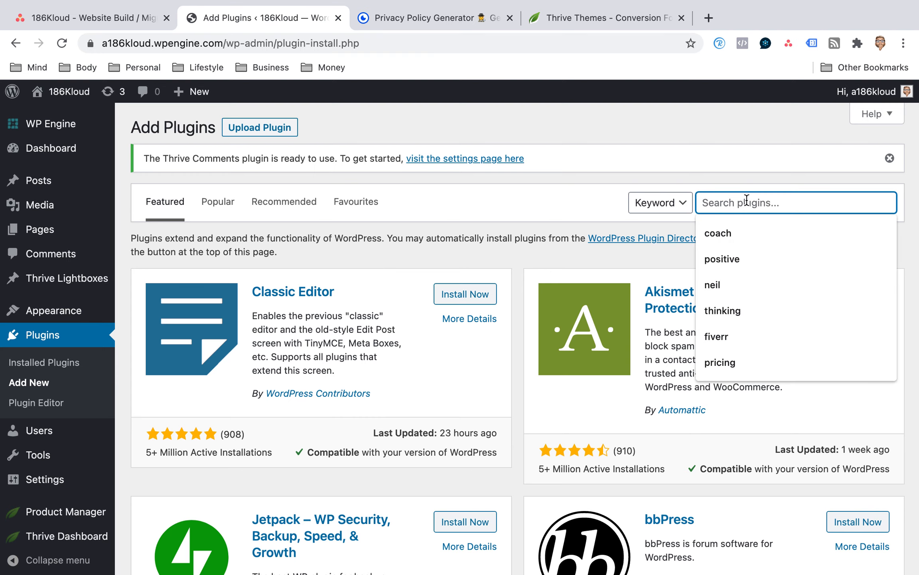
pyautogui.write('siteki')
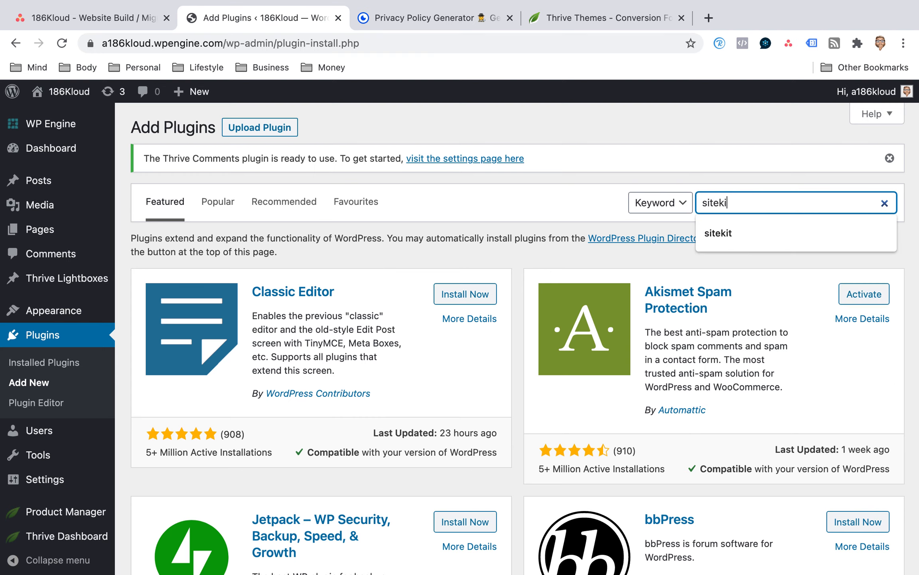
pyautogui.write('t')
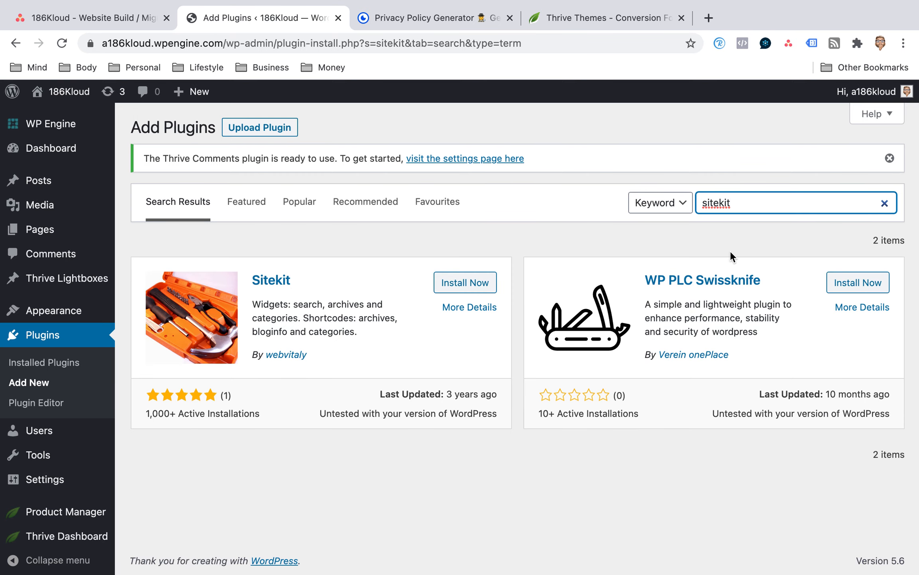
# Replace the plugin search term with "google sitekit".
pyautogui.doubleClick(724, 203)
pyautogui.write('google sitekit')
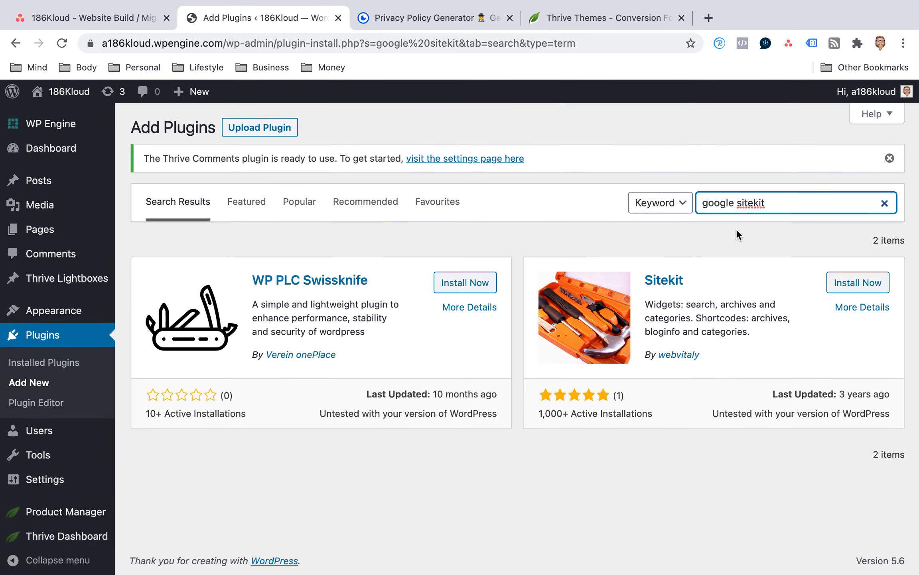
# Correct the plugin search to "google site kit", and install and activate Site Kit by Google.
pyautogui.press('BackSpace')
pyautogui.press('BackSpace')
pyautogui.press('BackSpace')
pyautogui.write('kit')
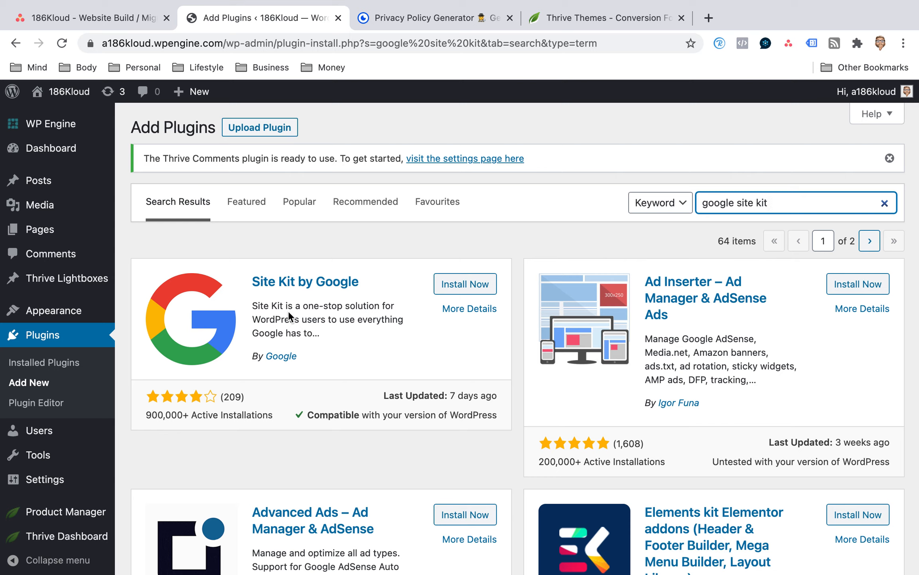
pyautogui.click(458, 288)
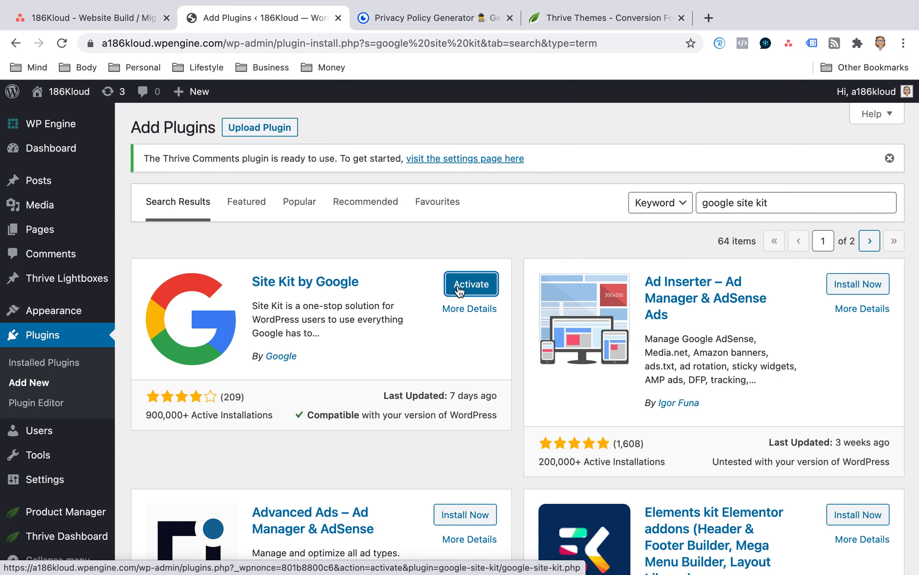
pyautogui.click(467, 290)
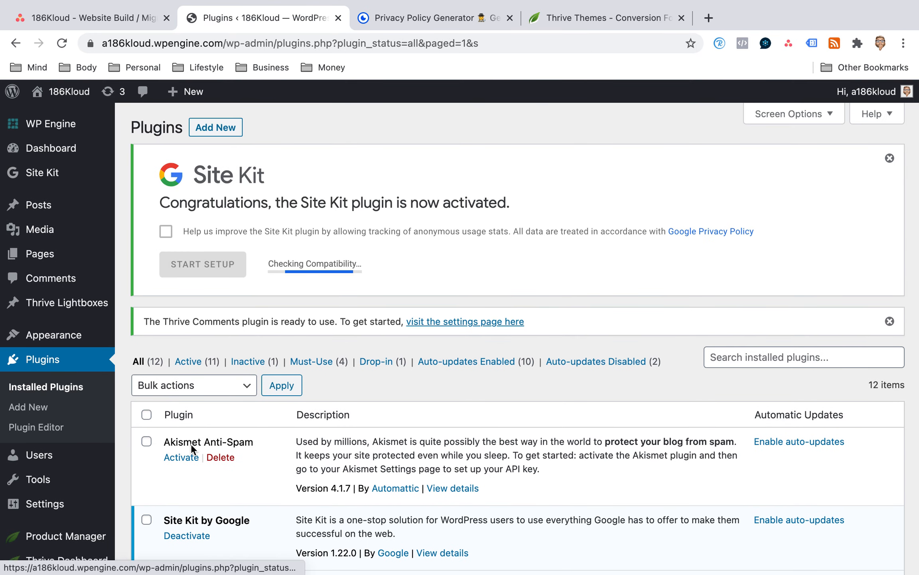
# Search for new plugins with "Leadbooster Pipedrive", and install and activate LeadBooster by Pipedrive.
pyautogui.scroll(-5, 250, 415)
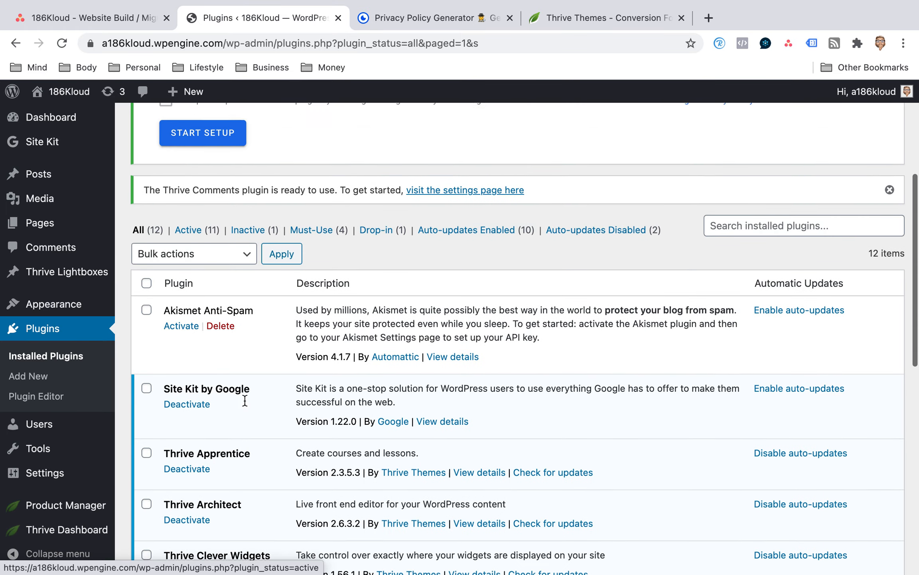
pyautogui.scroll(-3, 244, 401)
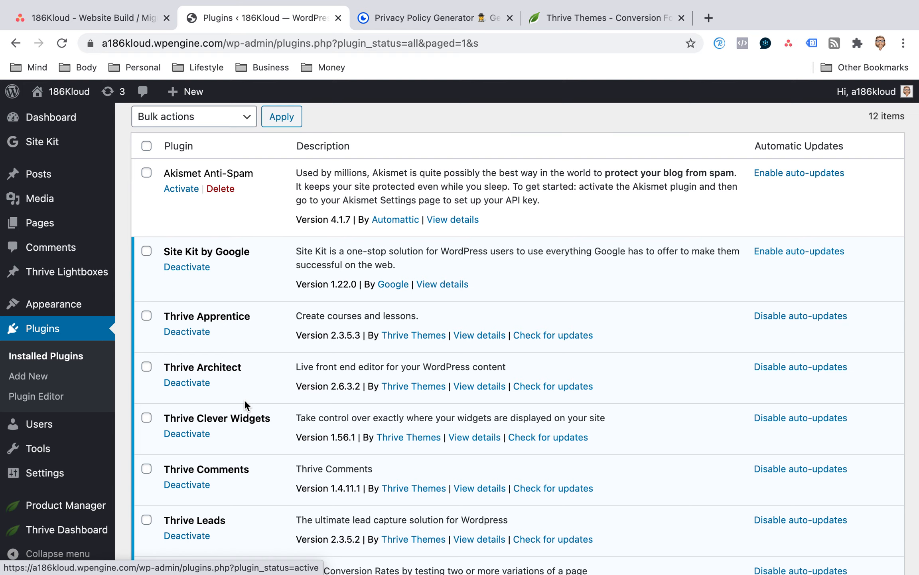
pyautogui.scroll(8, 244, 399)
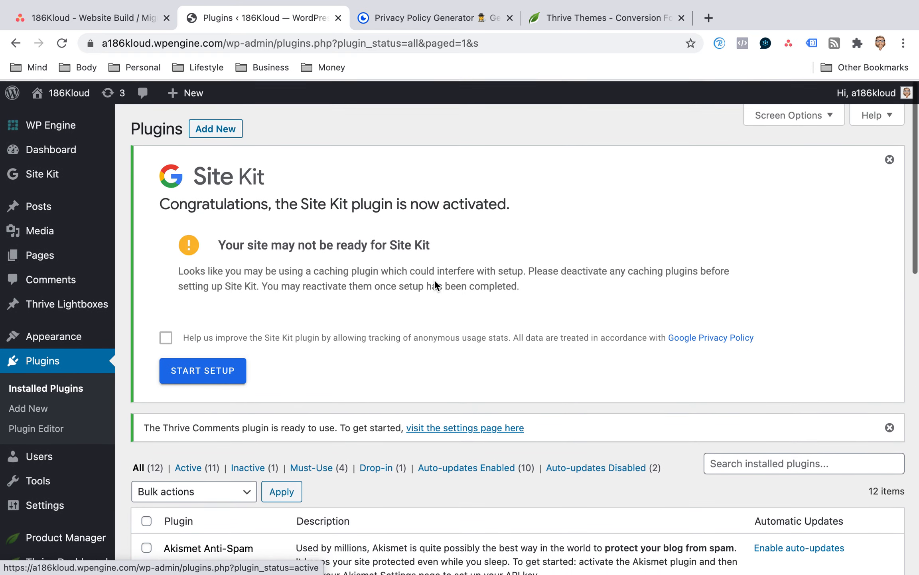
pyautogui.click(228, 134)
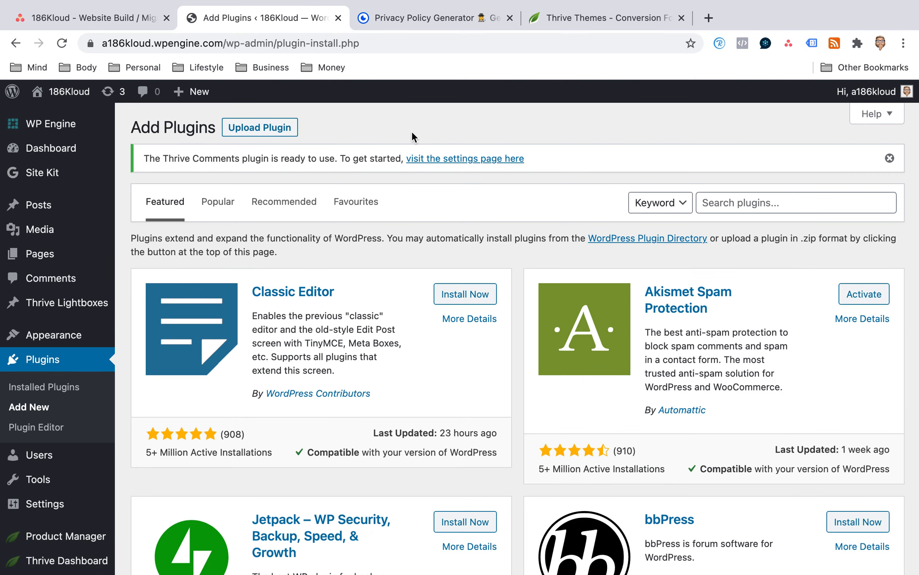
pyautogui.click(748, 205)
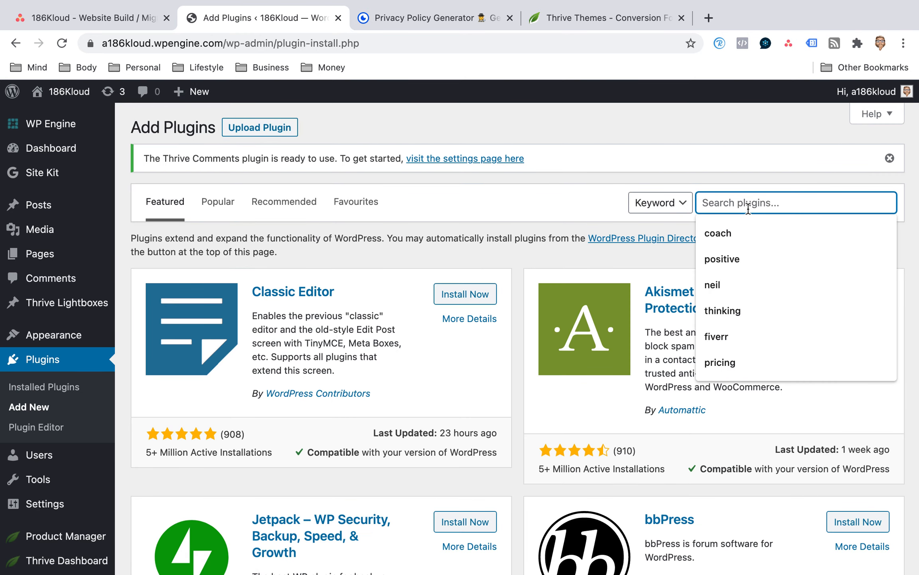
pyautogui.write('Leadboo')
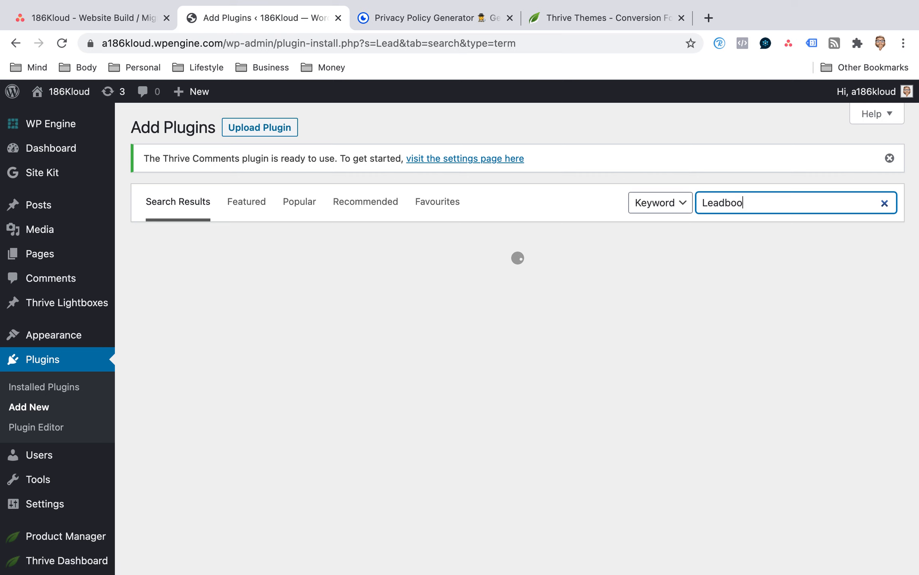
pyautogui.write('ster Pipedri')
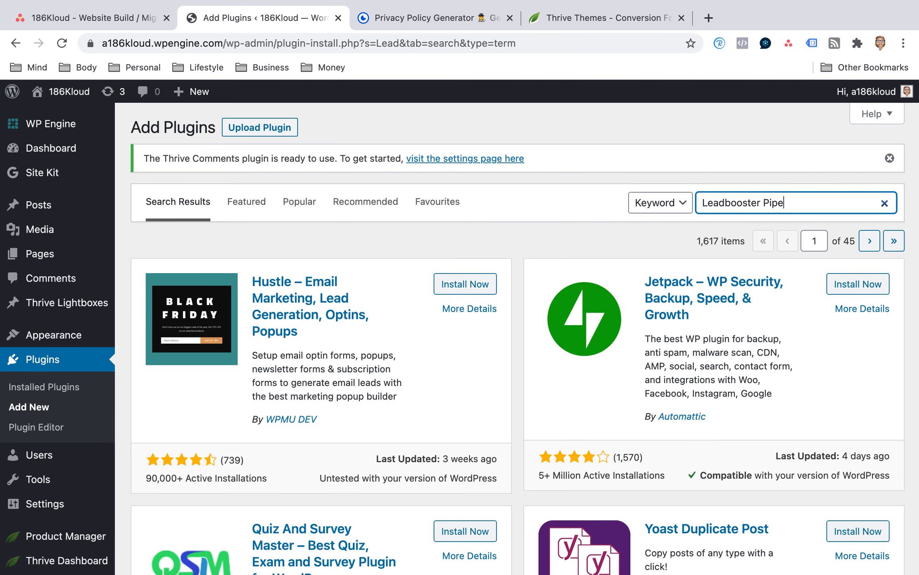
pyautogui.write('ve')
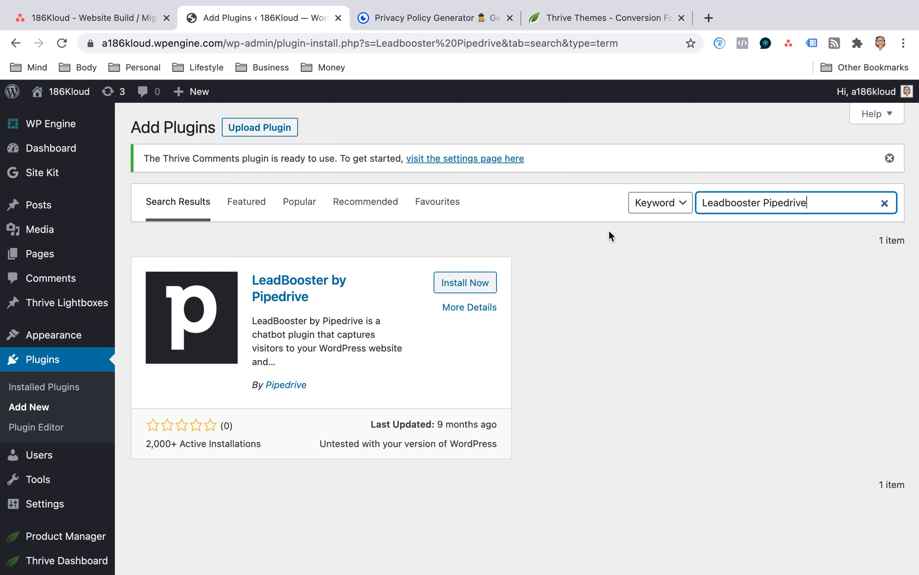
pyautogui.click(490, 282)
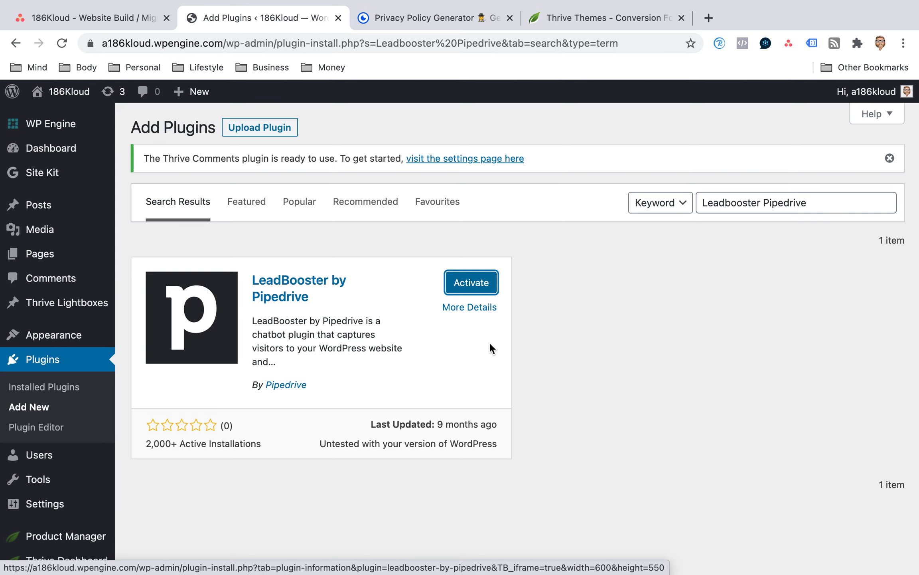
pyautogui.click(477, 292)
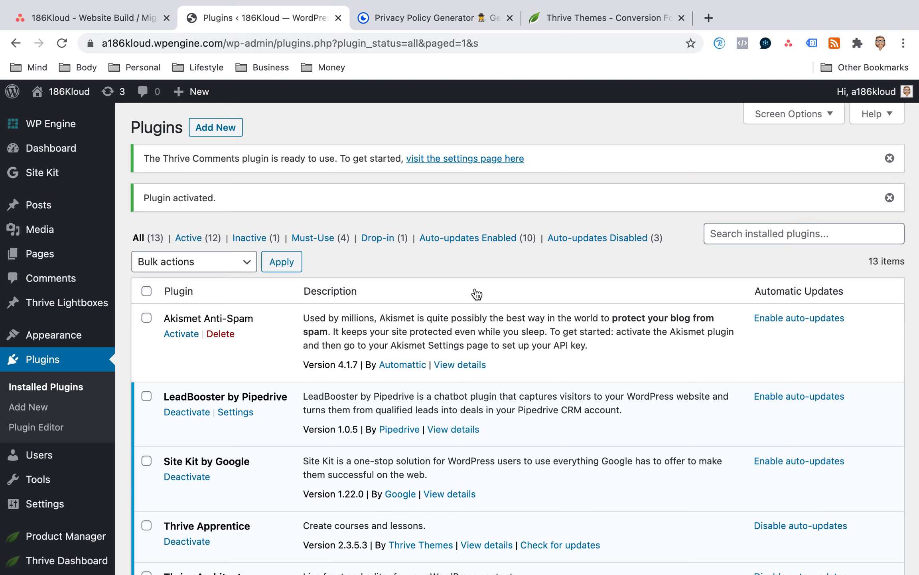
# Search for new plugins with "Facebook messenger", and install and activate The Official Facebook Chat Plugin.
pyautogui.click(225, 132)
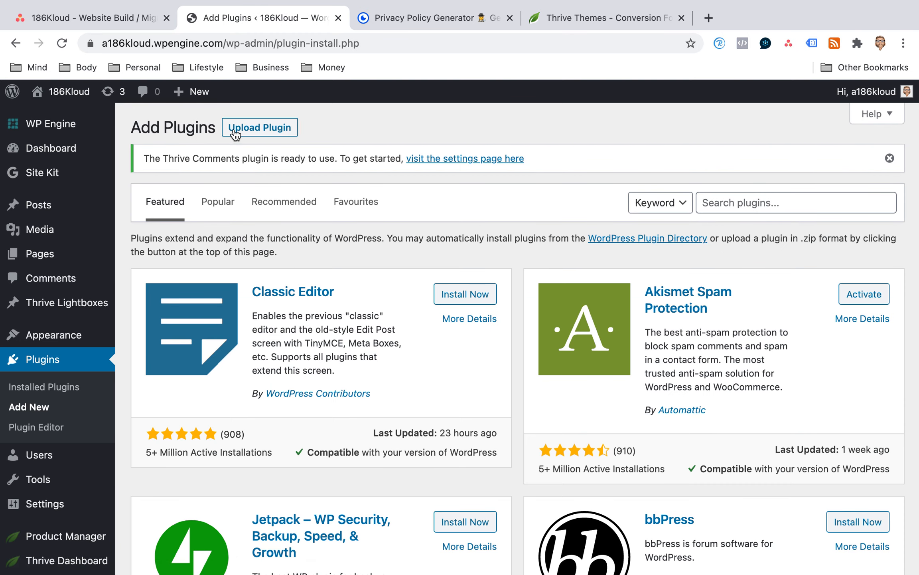
pyautogui.click(714, 203)
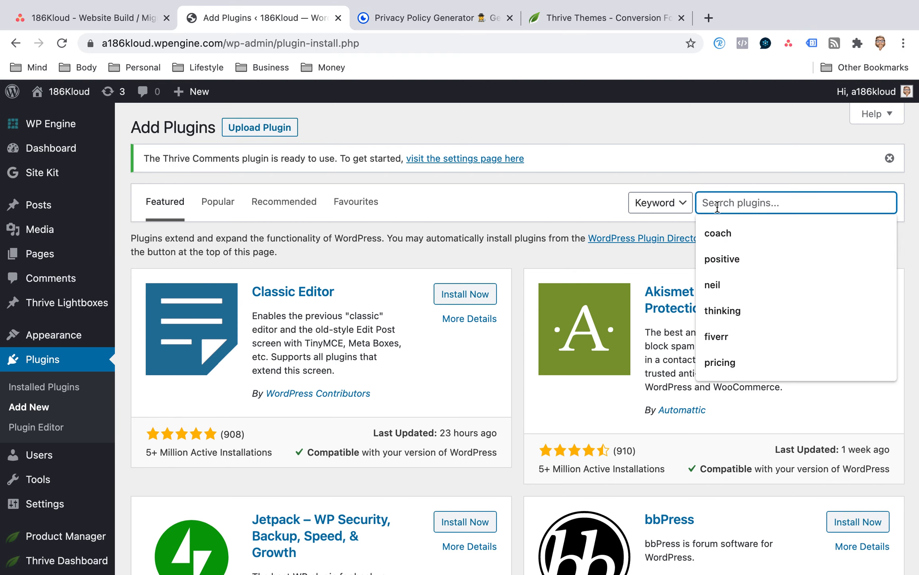
pyautogui.write('Fac')
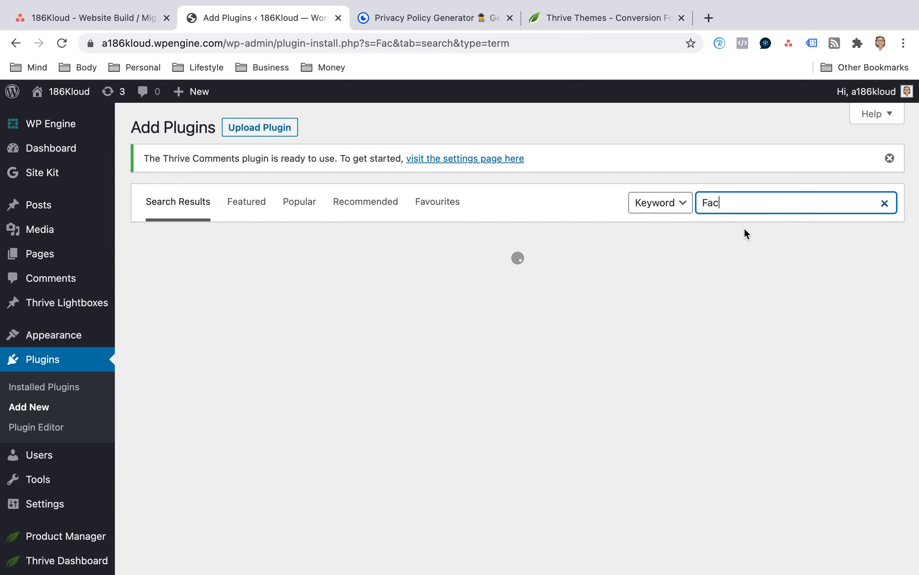
pyautogui.write('ebook')
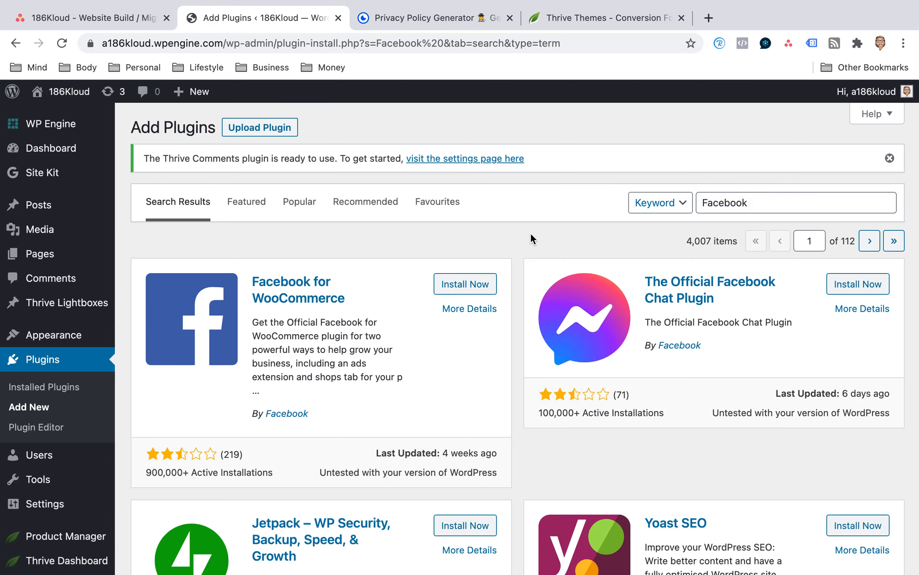
pyautogui.click(781, 201)
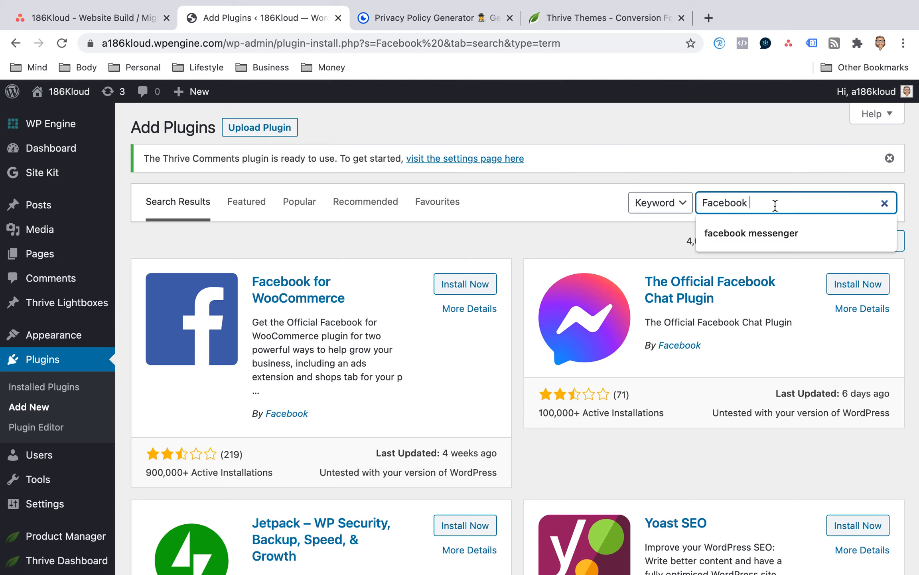
pyautogui.write('messenger')
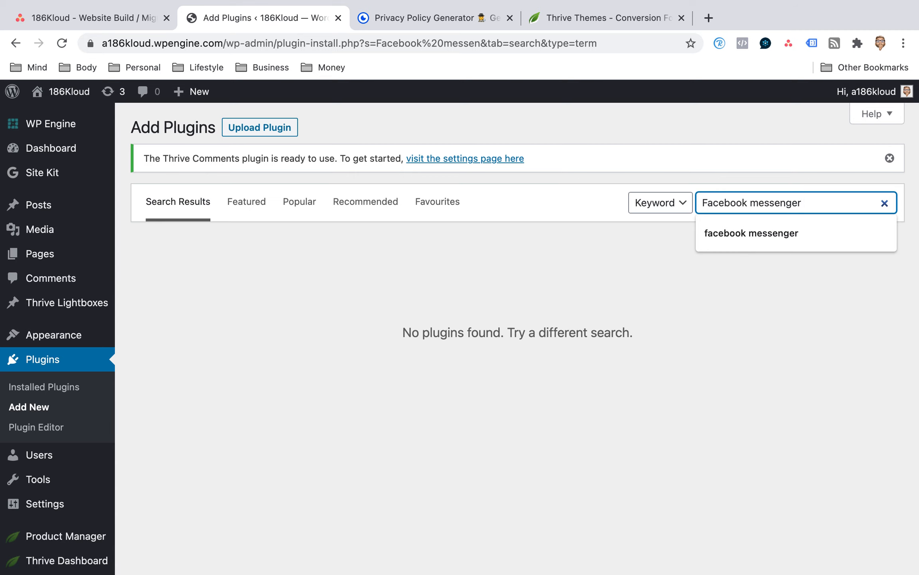
pyautogui.press('Return')
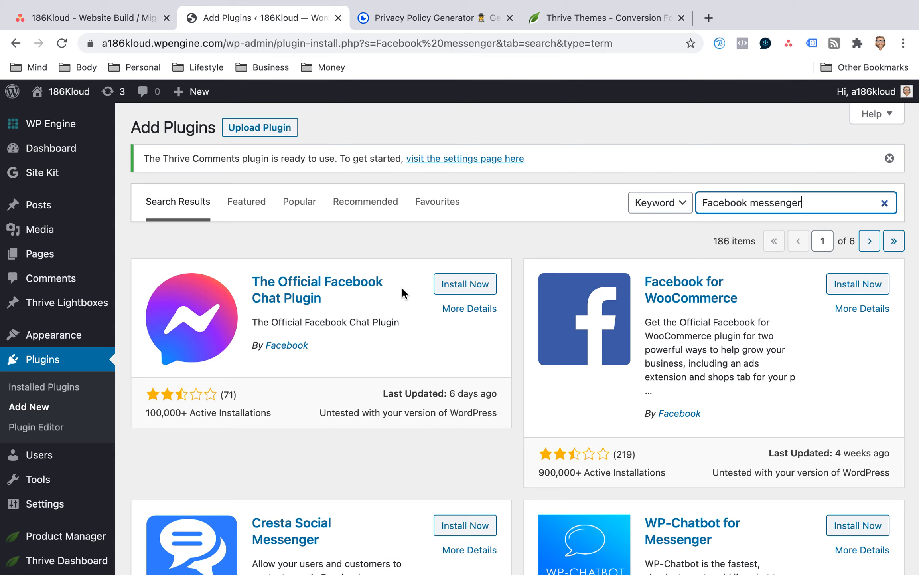
pyautogui.click(470, 284)
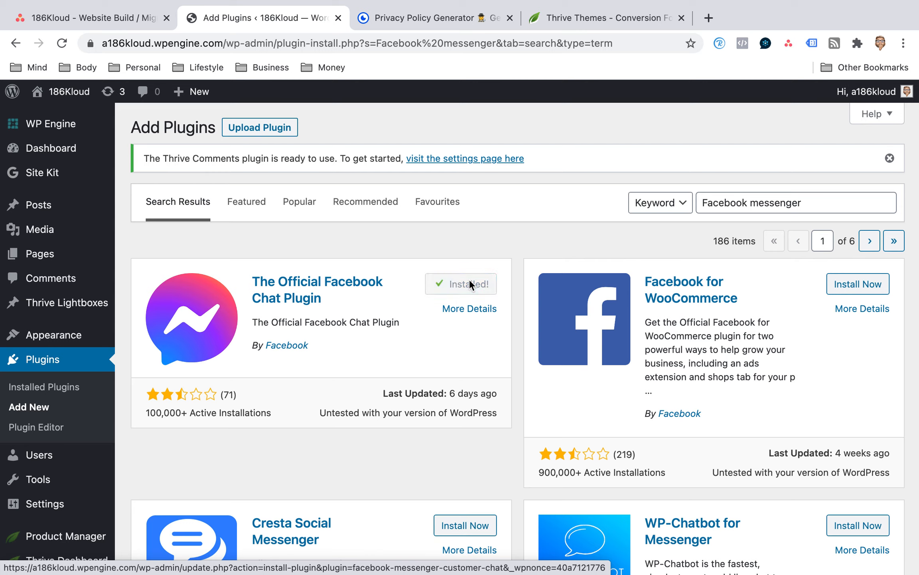
pyautogui.click(476, 286)
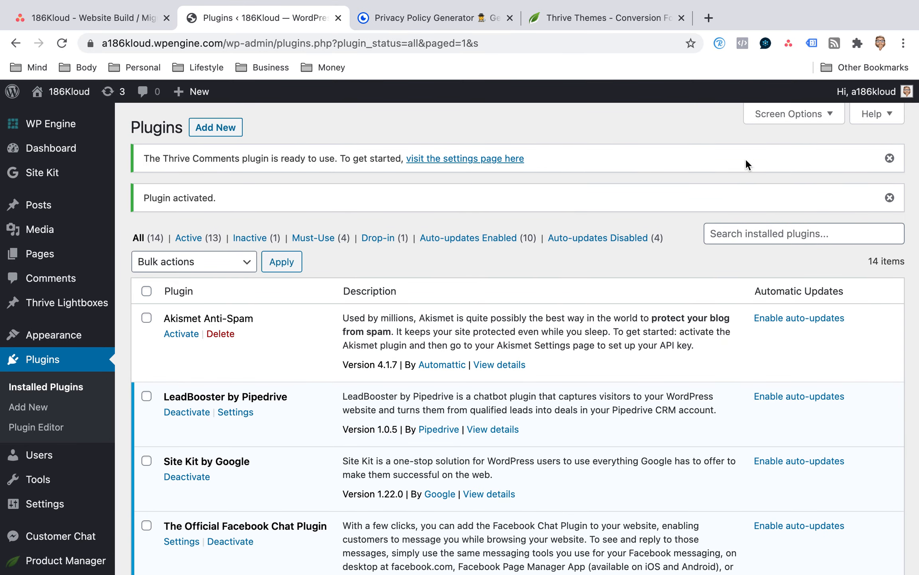
pyautogui.click(237, 127)
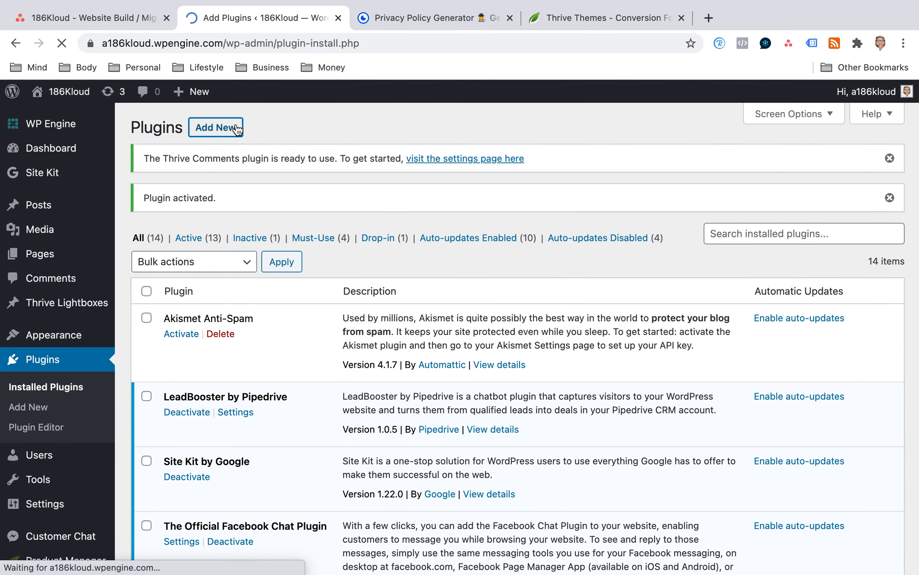
pyautogui.click(243, 128)
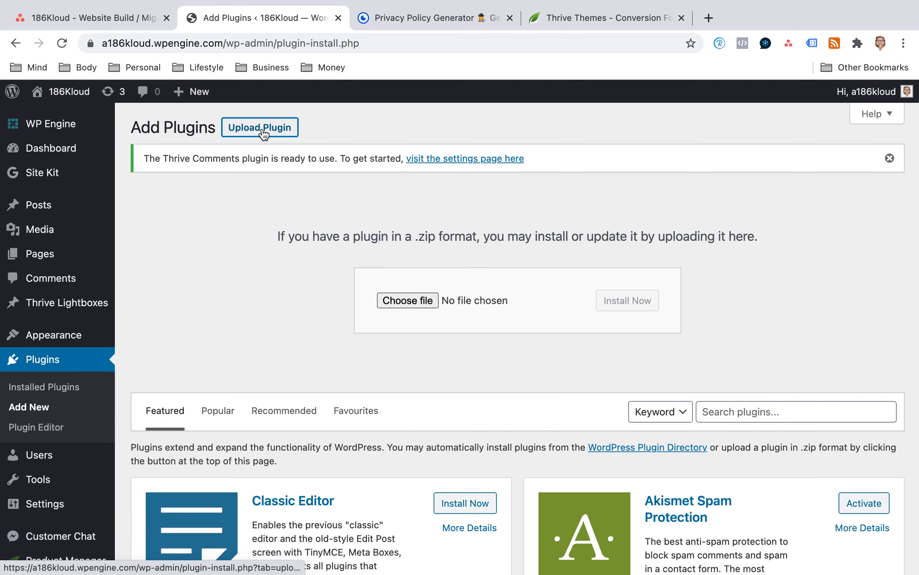
pyautogui.click(159, 131)
pyautogui.click(16, 44)
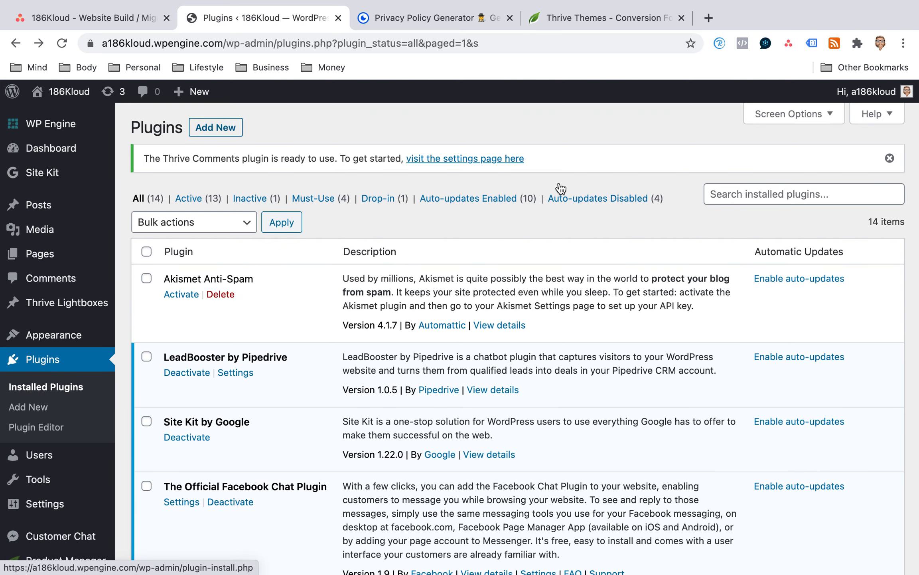
# Search the installed plugins for "yoast seo".
pyautogui.click(751, 197)
pyautogui.write('yo')
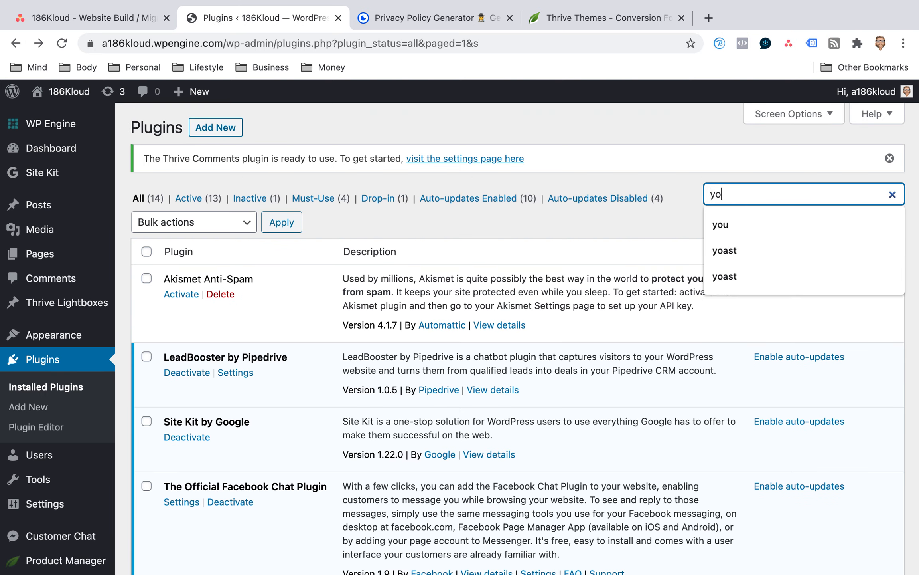
pyautogui.write('ast seo')
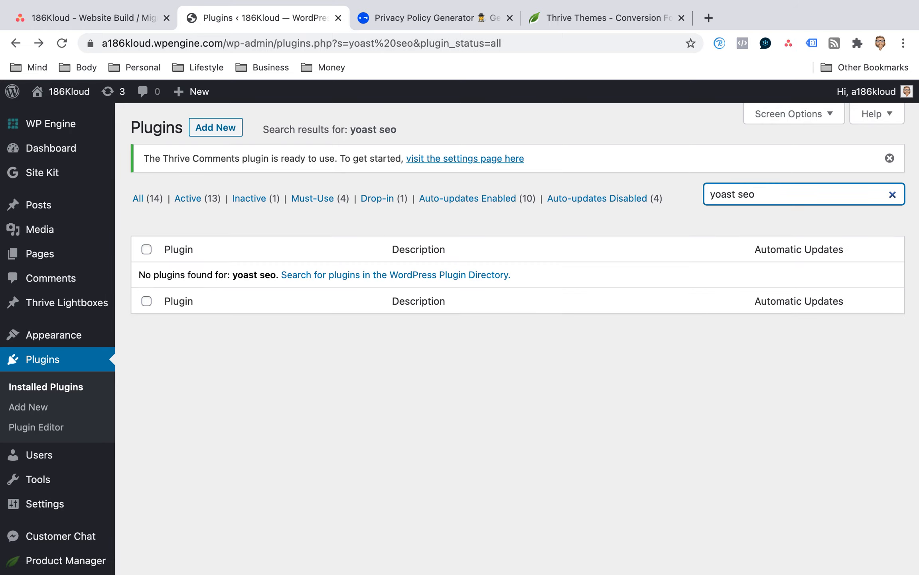
# Search for new plugins with "yoast seo", and install and activate Yoast SEO.
pyautogui.click(231, 137)
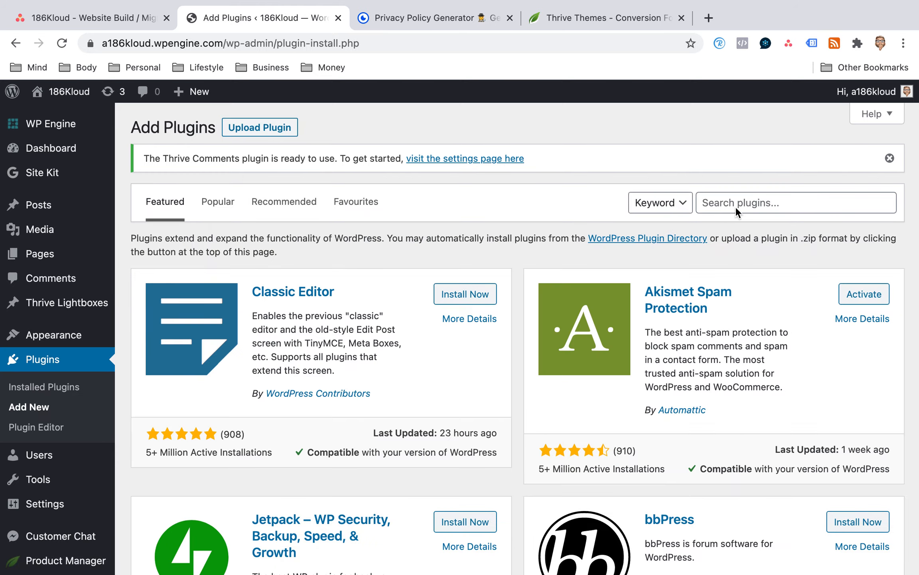
pyautogui.click(752, 203)
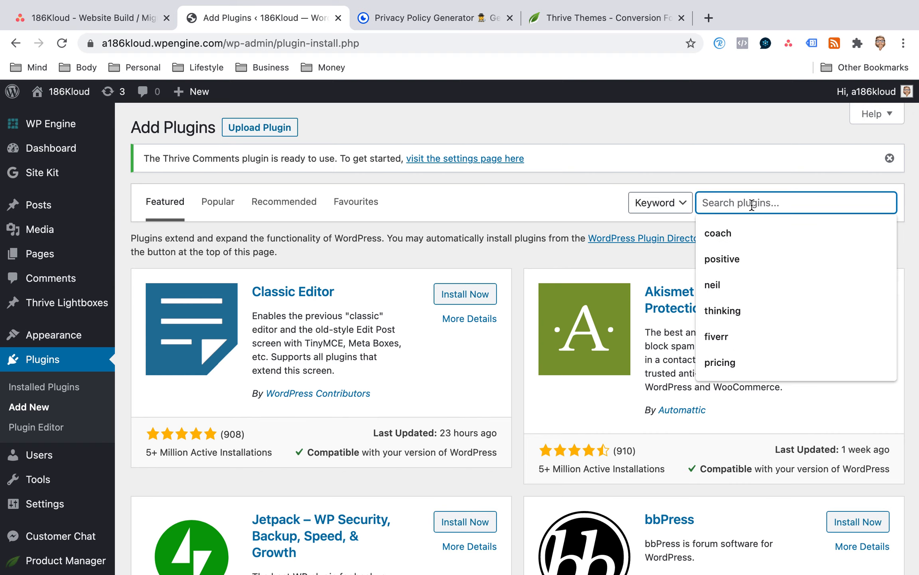
pyautogui.write('yoas')
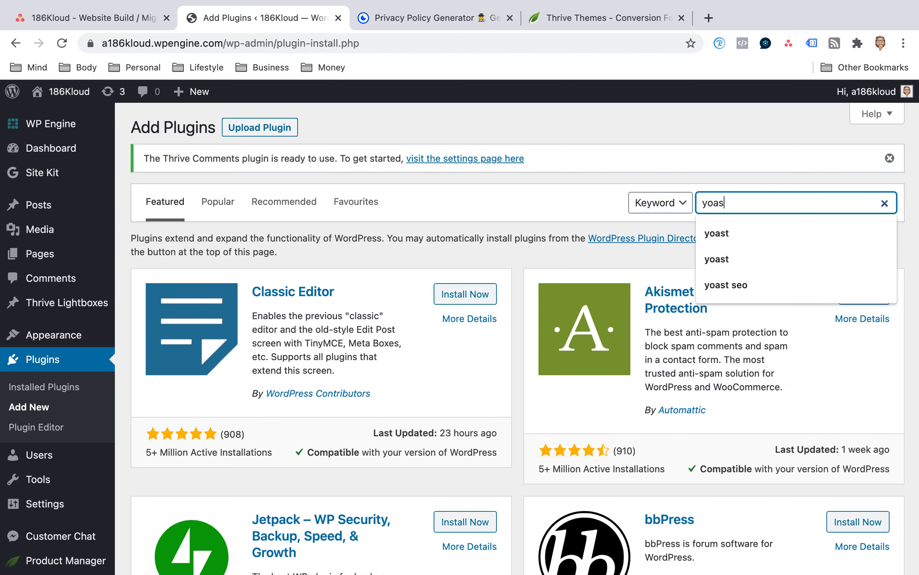
pyautogui.write('t seo')
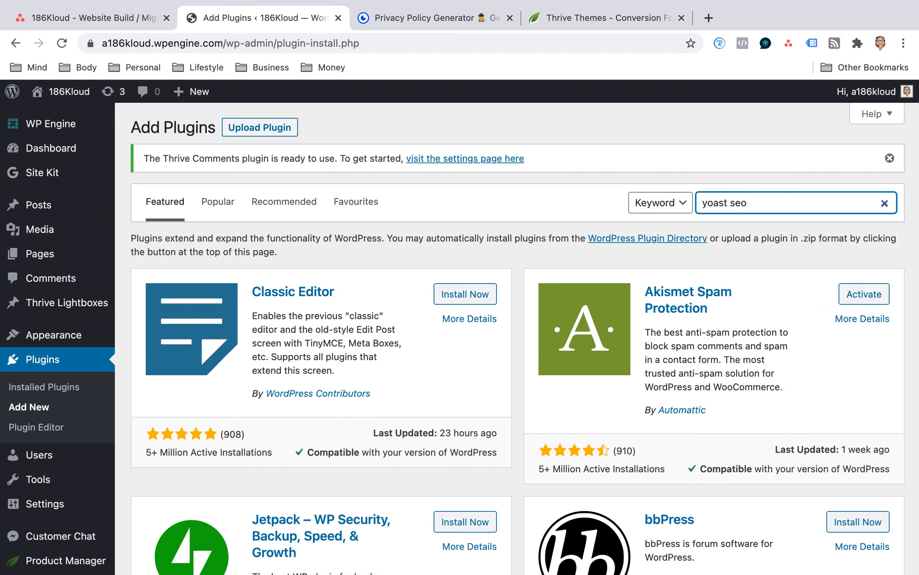
pyautogui.press('Return')
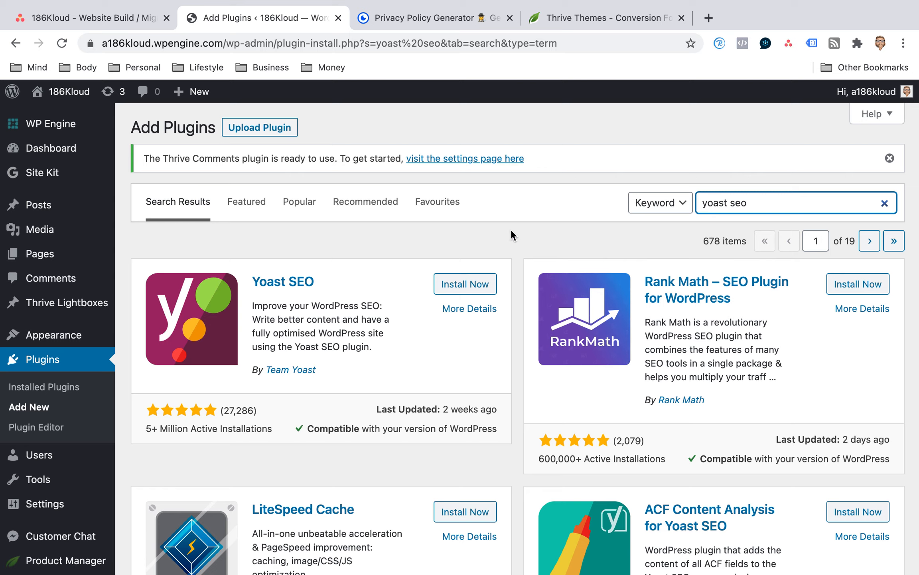
pyautogui.click(464, 283)
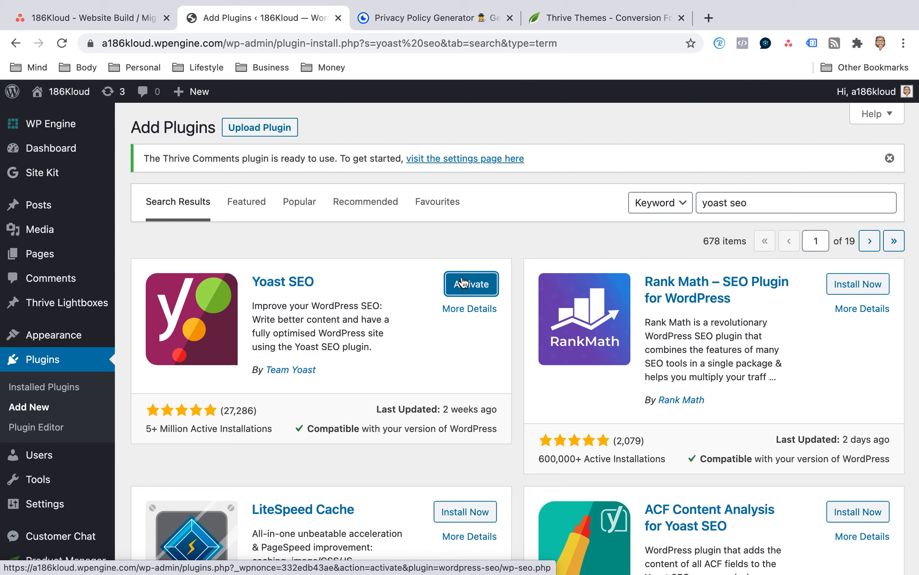
pyautogui.click(463, 283)
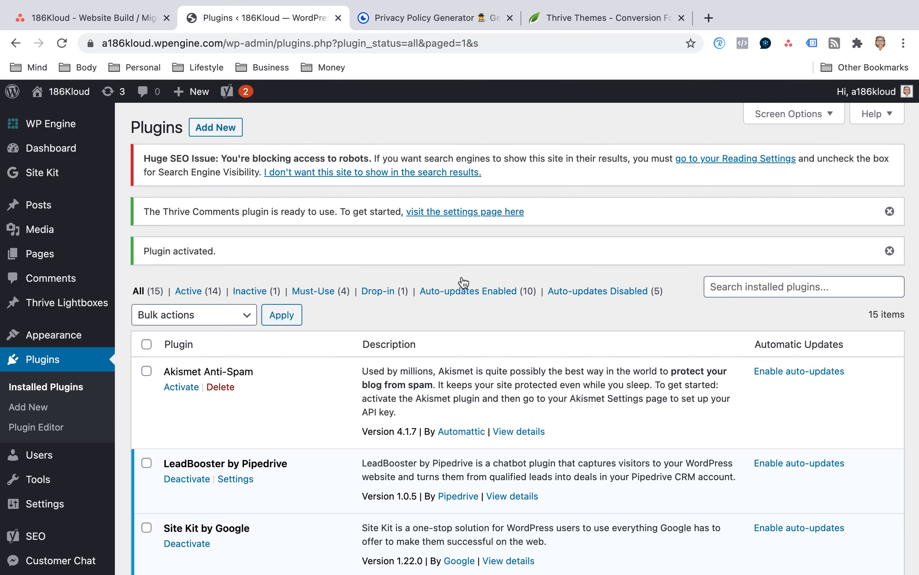
# Find Yoast SEO among the installed plugins and open its settings.
pyautogui.scroll(-4, 329, 290)
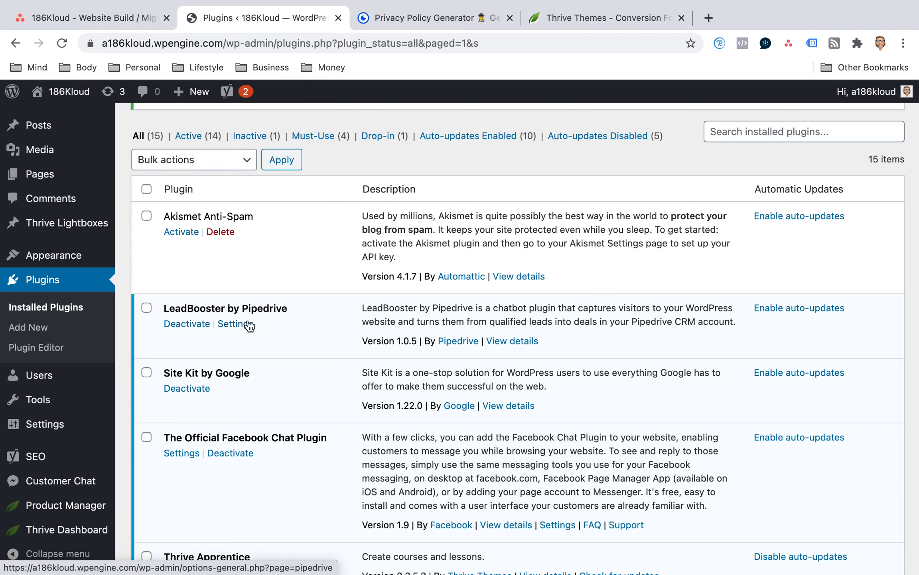
pyautogui.scroll(-1, 249, 325)
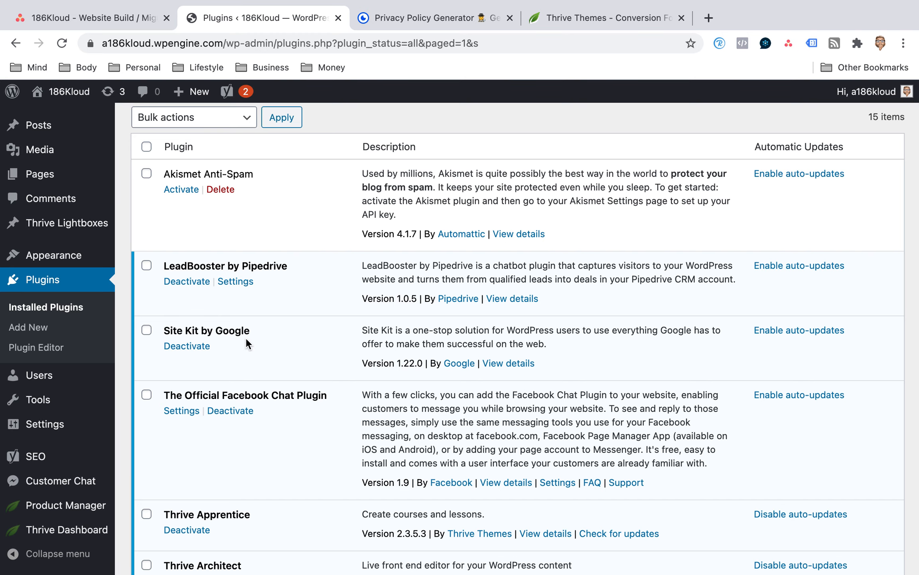
pyautogui.scroll(-2, 246, 339)
pyautogui.scroll(-2, 246, 338)
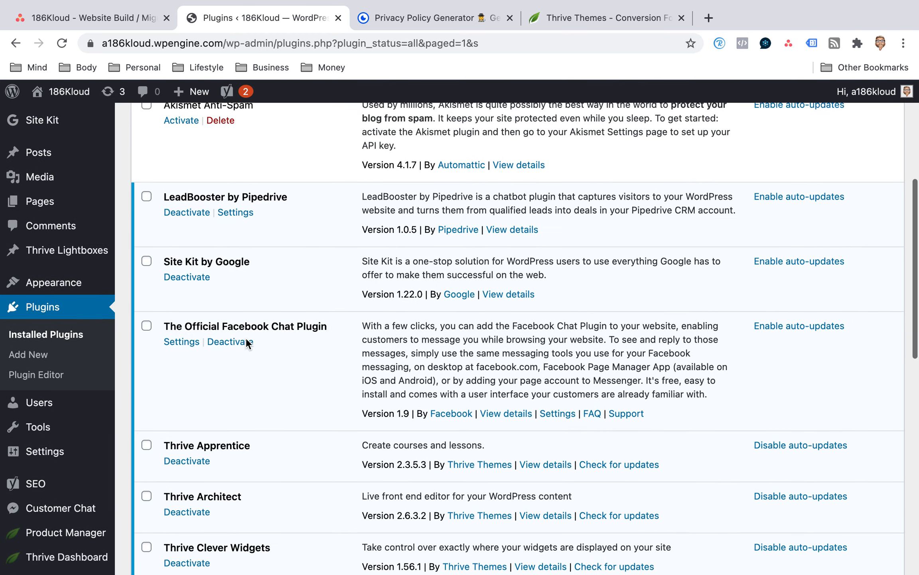
pyautogui.scroll(-10, 336, 283)
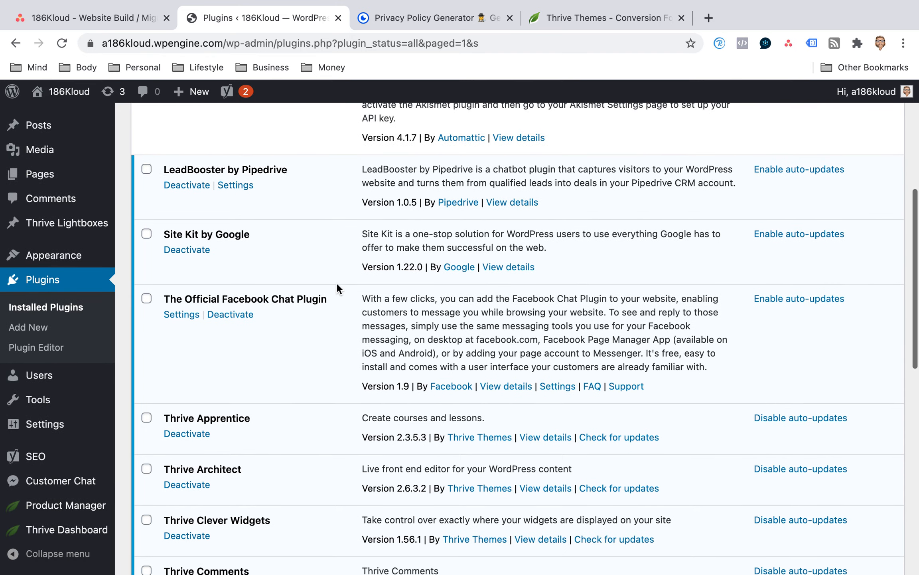
pyautogui.scroll(-6, 282, 293)
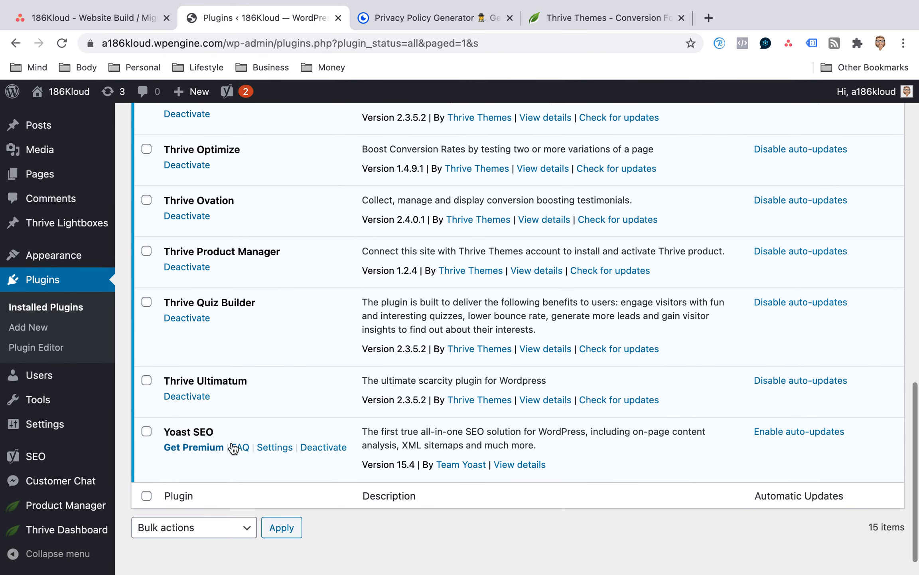
pyautogui.click(273, 448)
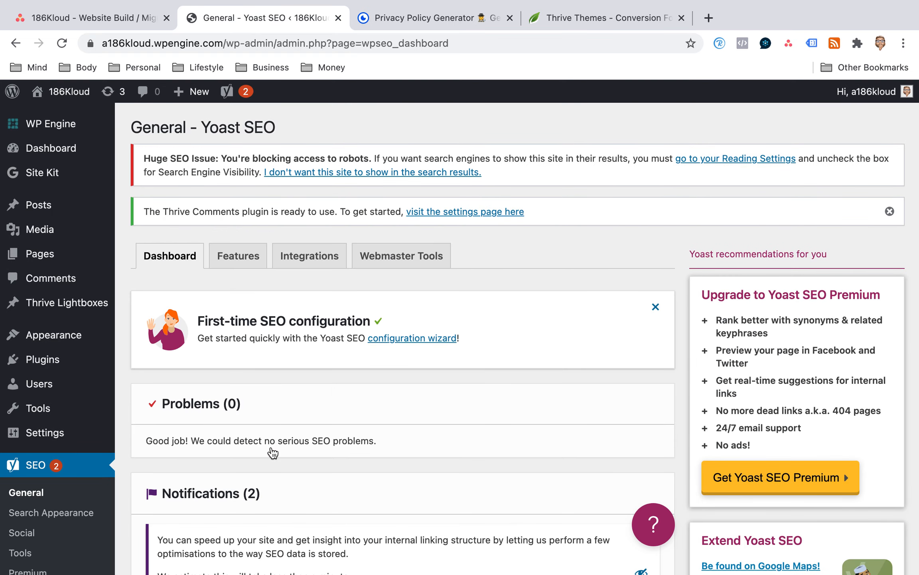
# Start the Yoast SEO data optimisation and dismiss the Thrive Comments notice.
pyautogui.scroll(-5, 443, 343)
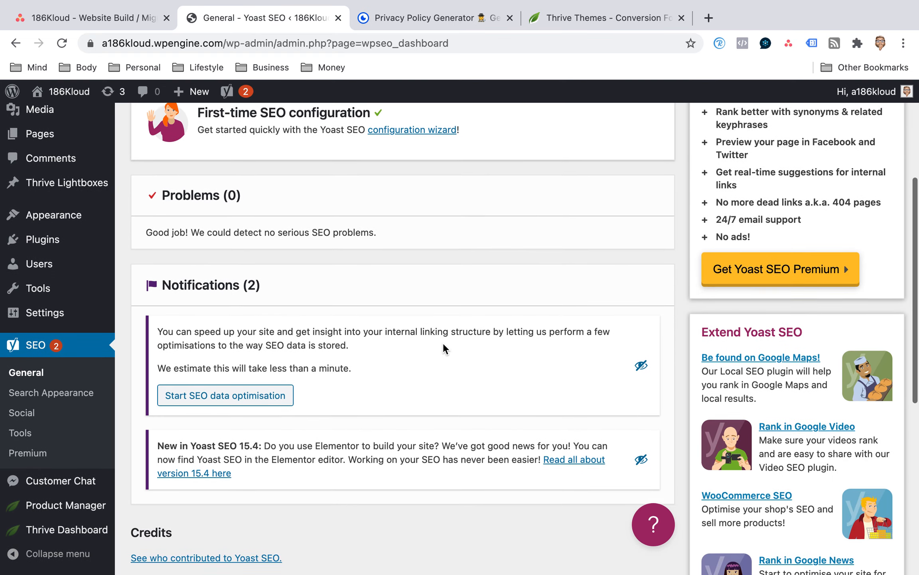
pyautogui.click(224, 393)
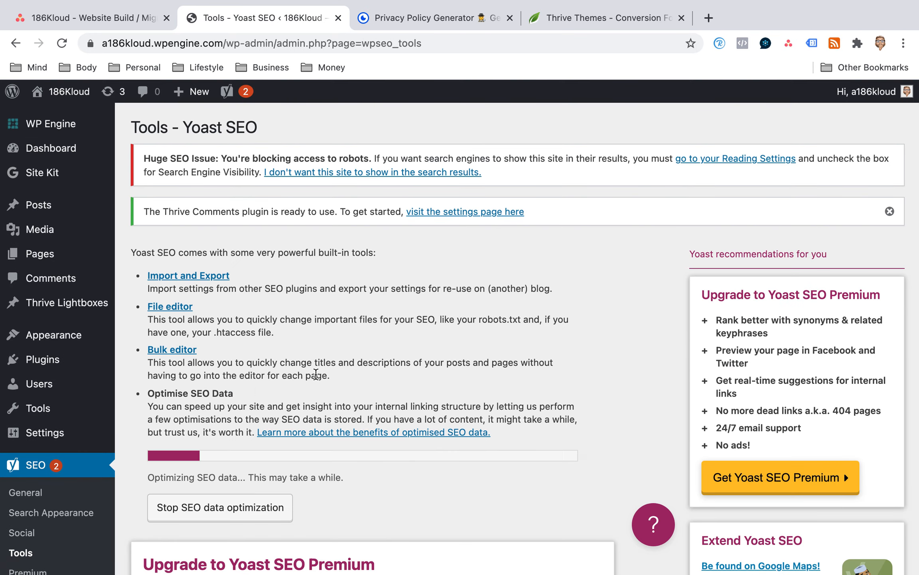
pyautogui.scroll(-3, 315, 377)
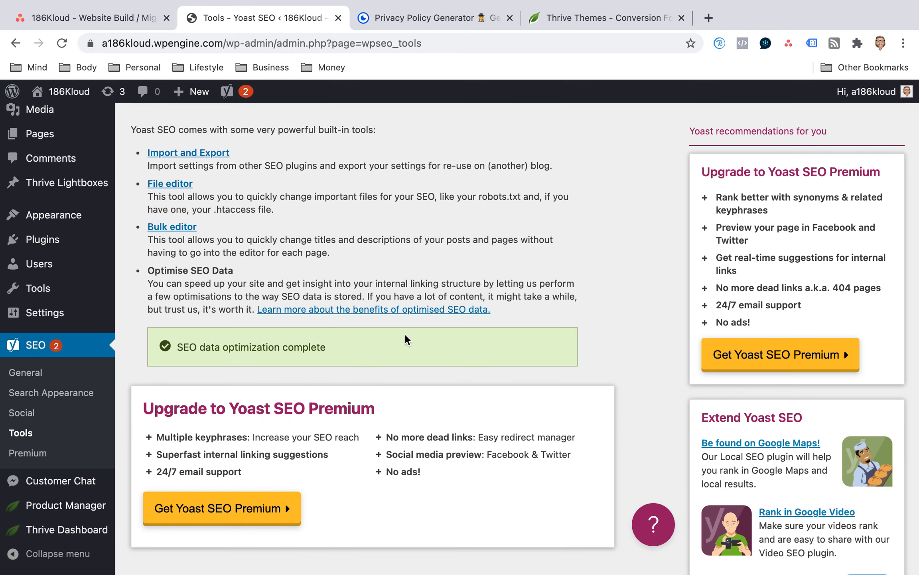
pyautogui.scroll(-3, 405, 335)
pyautogui.scroll(6, 405, 334)
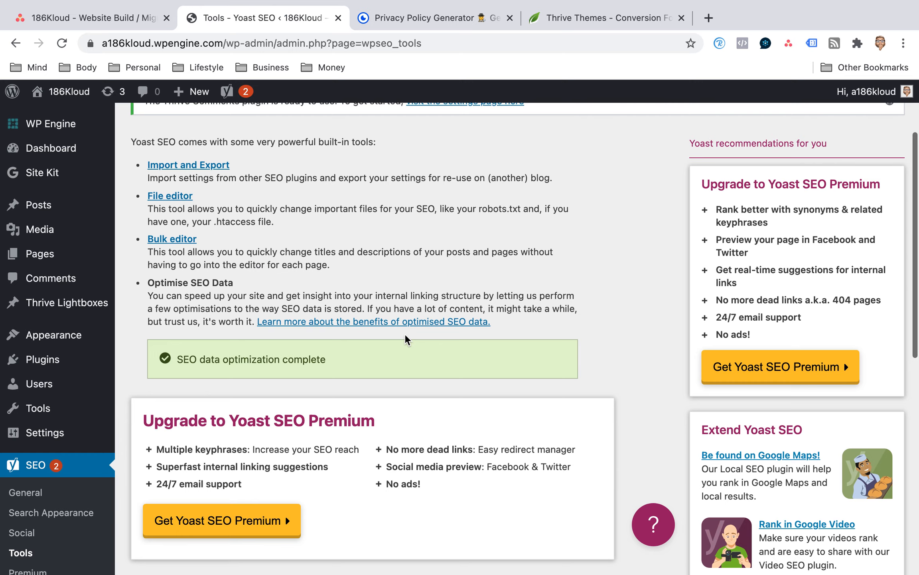
pyautogui.click(890, 211)
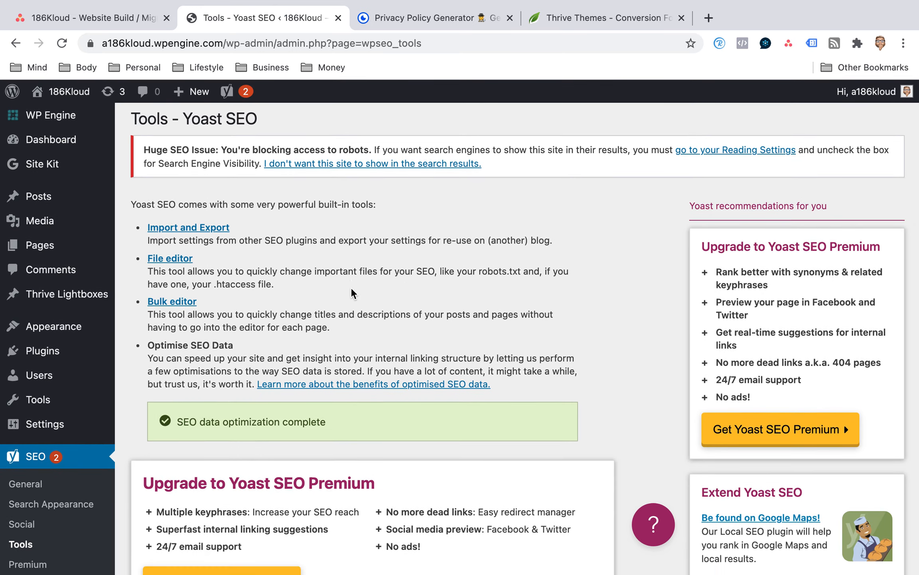
pyautogui.scroll(-6, 351, 287)
pyautogui.scroll(6, 338, 261)
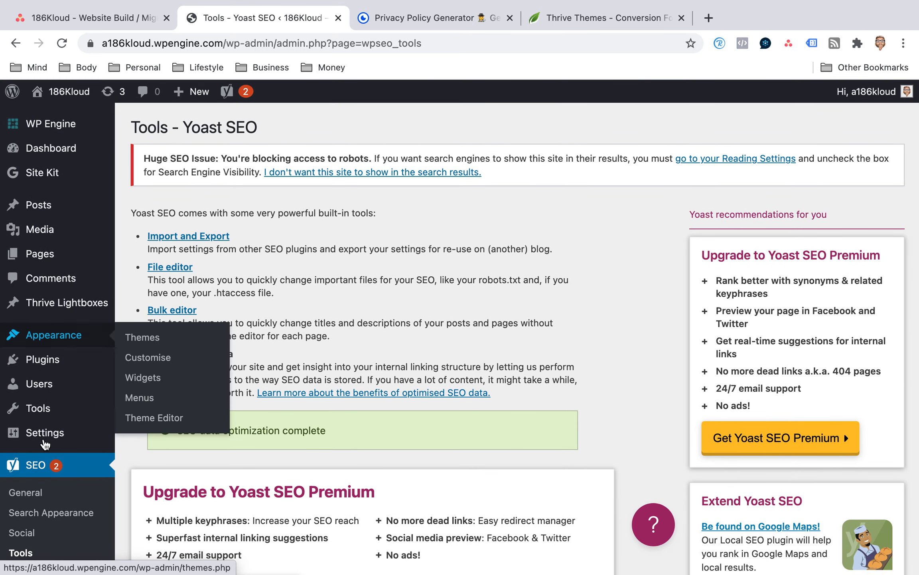
# Return to Yoast SEO's general settings and review its dashboard notifications and the on/off state of its features.
pyautogui.click(28, 465)
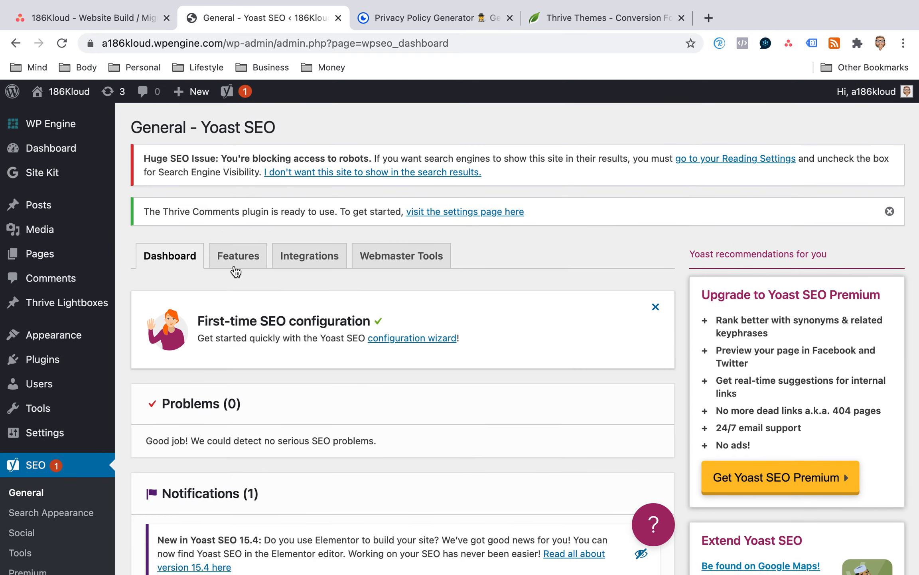
pyautogui.scroll(-7, 236, 267)
pyautogui.scroll(7, 234, 266)
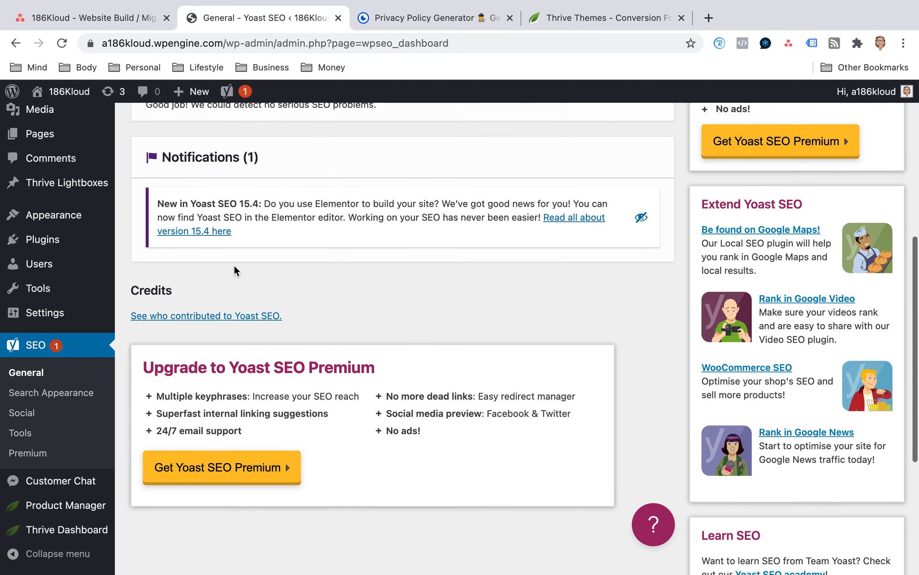
pyautogui.click(248, 260)
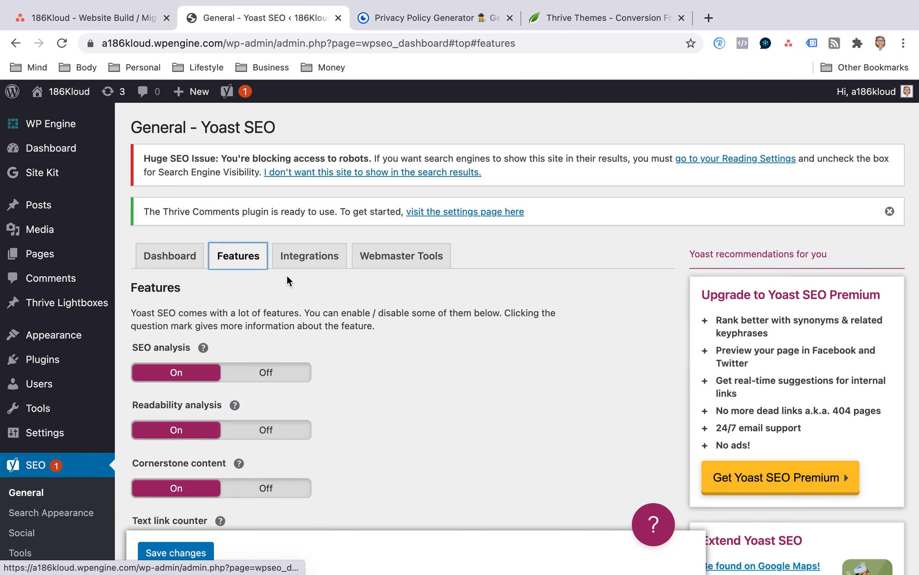
pyautogui.scroll(-1, 247, 275)
pyautogui.scroll(-9, 228, 291)
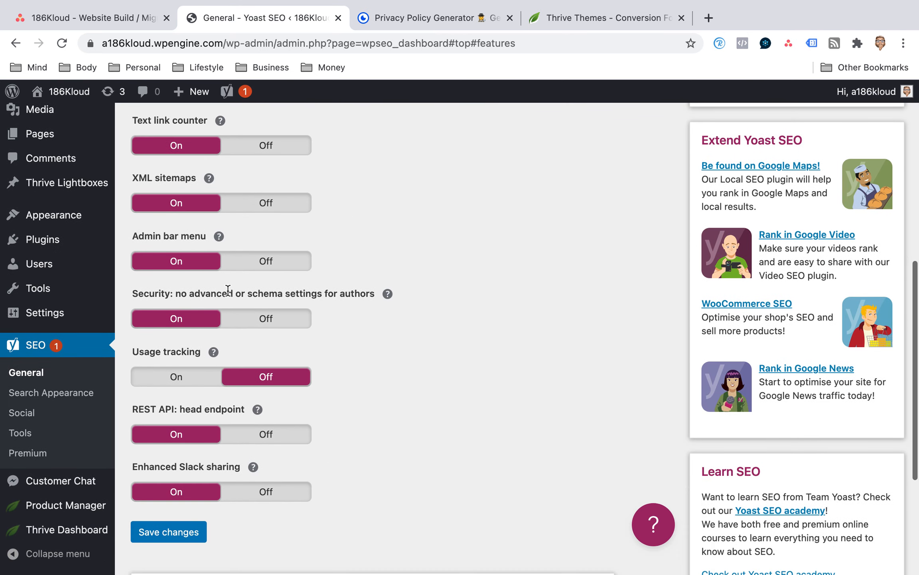
pyautogui.scroll(-4, 228, 296)
pyautogui.scroll(15, 259, 291)
# Review Yoast SEO's third-party integrations and the Webmaster Tools verification fields.
pyautogui.click(307, 266)
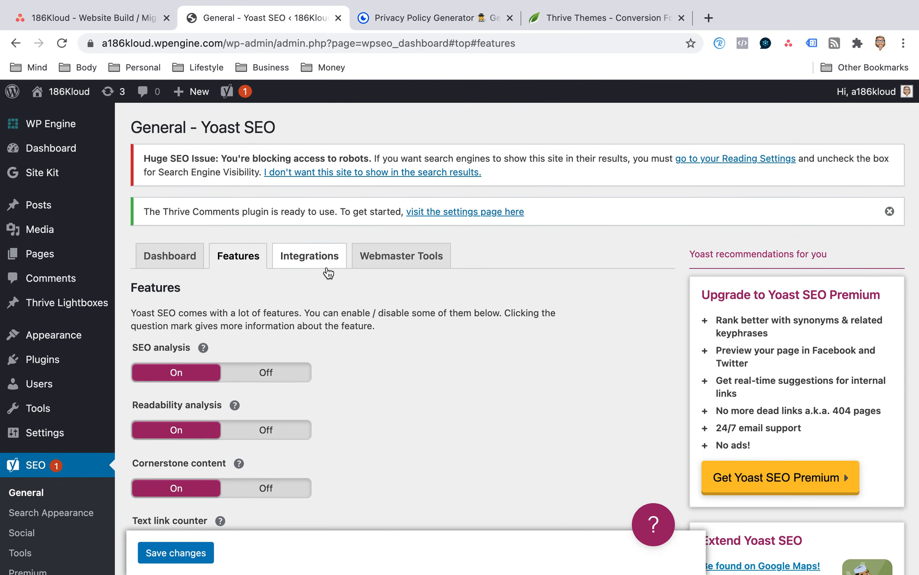
pyautogui.scroll(-1, 345, 322)
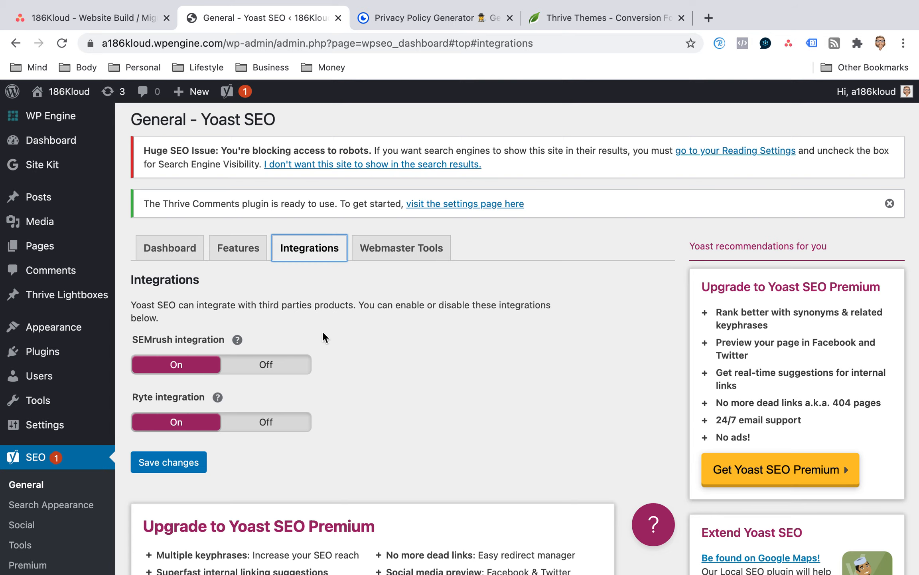
pyautogui.scroll(-5, 323, 332)
pyautogui.scroll(5, 323, 332)
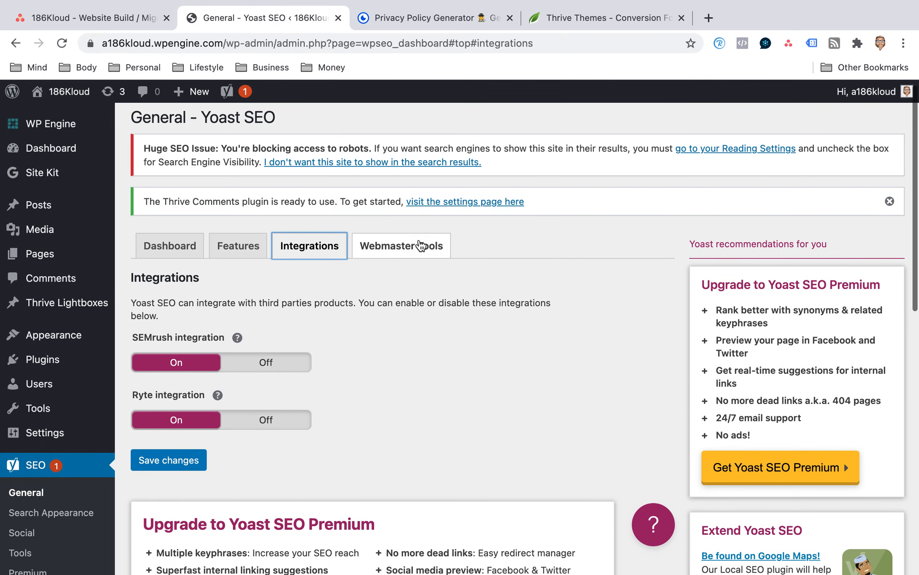
pyautogui.click(419, 246)
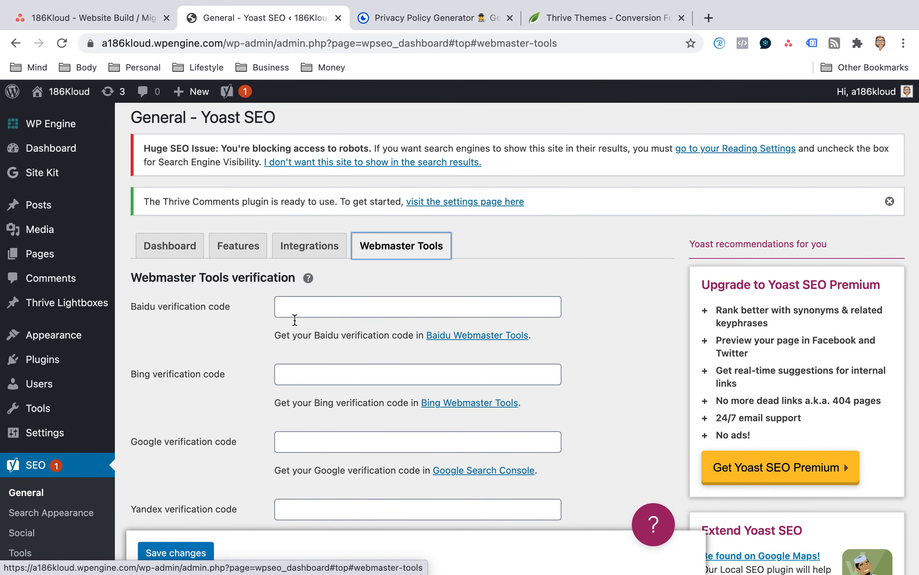
pyautogui.scroll(-7, 278, 329)
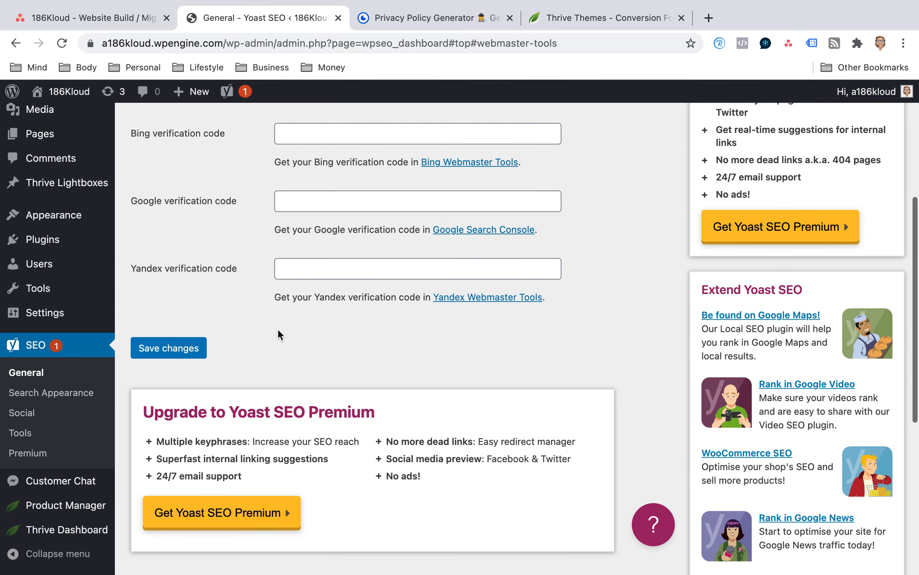
pyautogui.scroll(8, 279, 328)
# Go back to the list of installed plugins and look over its entries.
pyautogui.moveTo(71, 204)
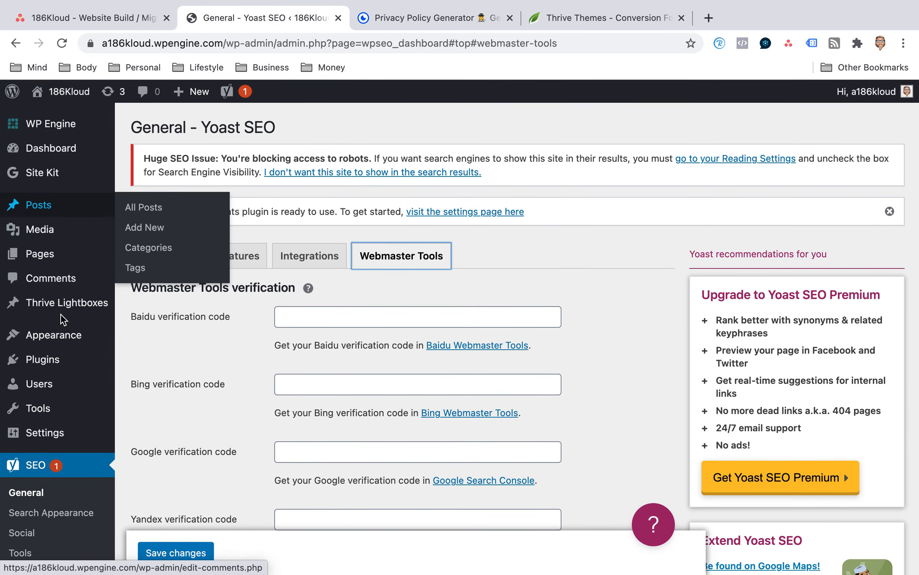
pyautogui.moveTo(65, 375)
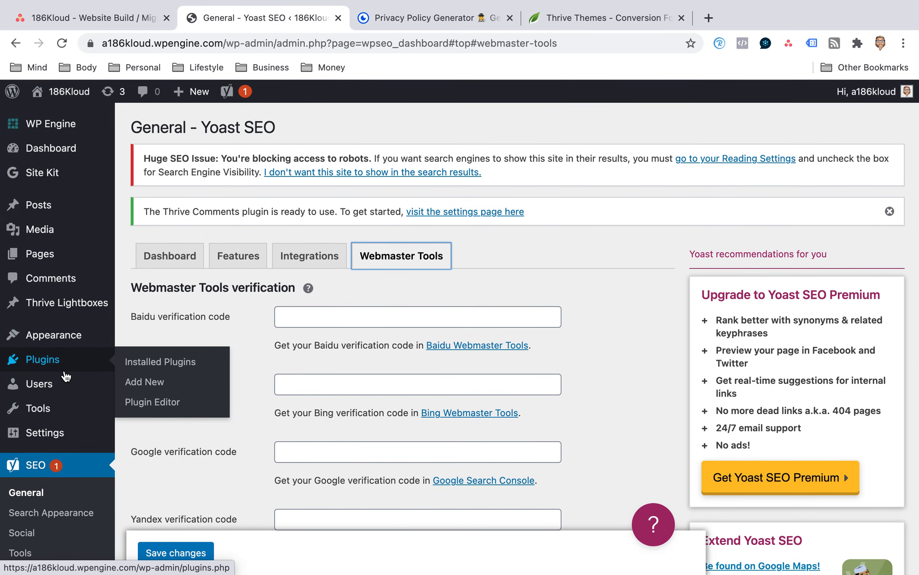
pyautogui.click(159, 363)
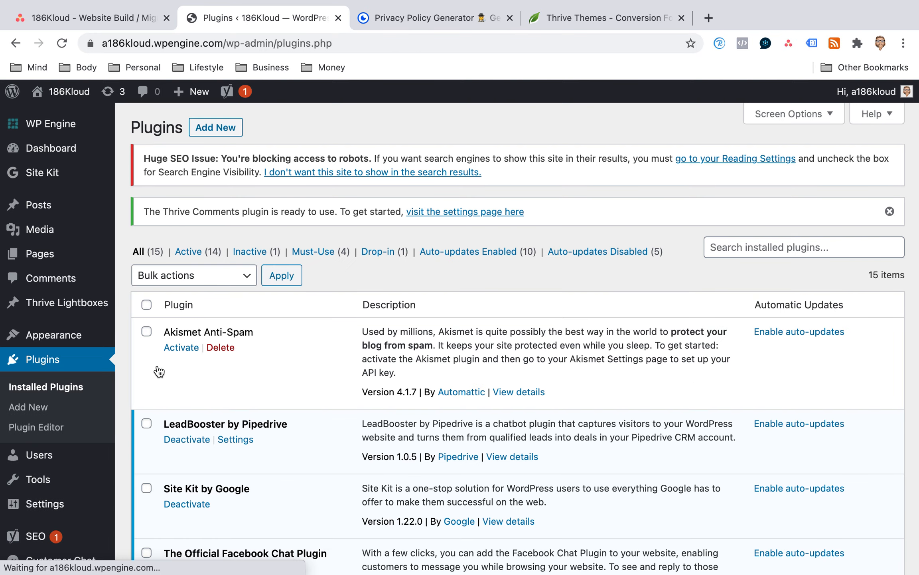
pyautogui.scroll(-3, 200, 358)
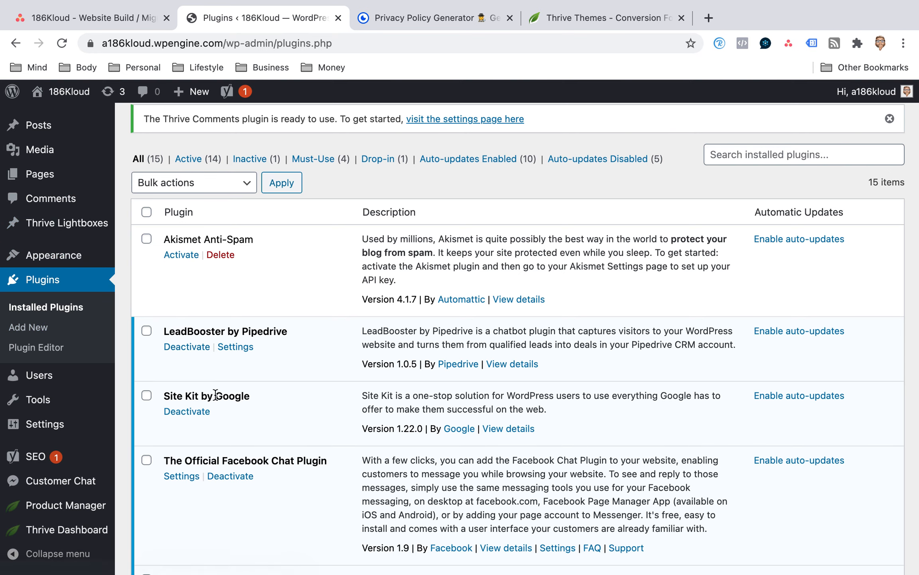
pyautogui.scroll(3, 24, 346)
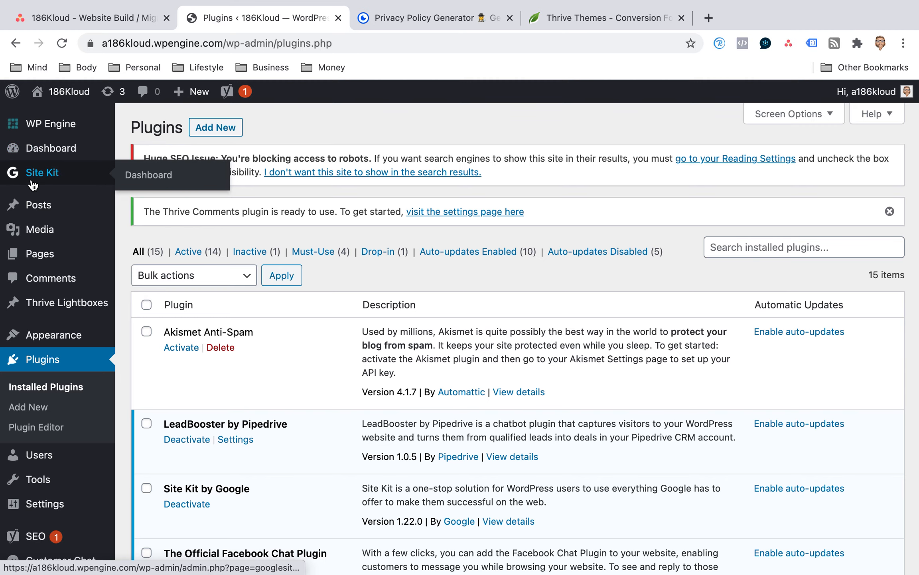
# Open the Site Kit dashboard and start its setup with the Google sign-in.
pyautogui.click(147, 185)
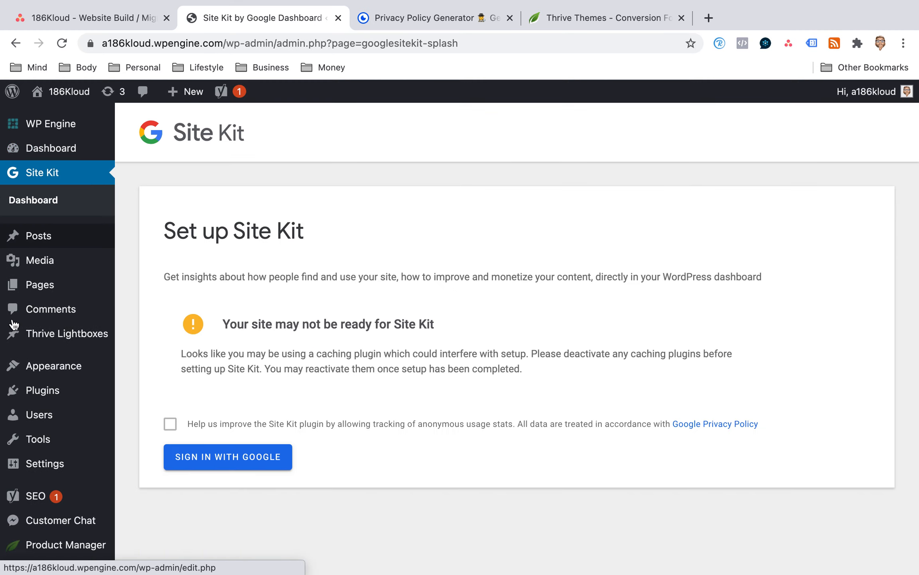
pyautogui.scroll(-2, 51, 292)
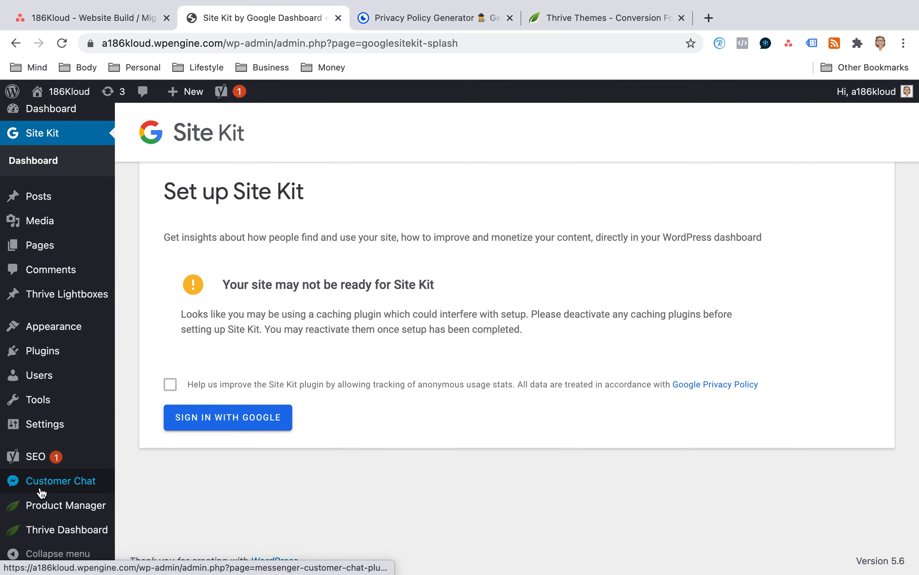
pyautogui.moveTo(34, 467)
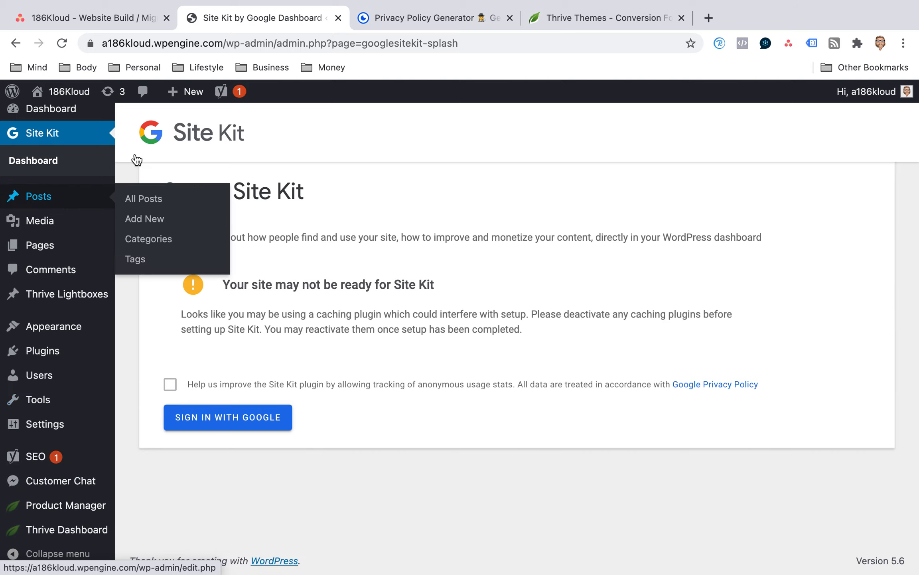
pyautogui.click(170, 384)
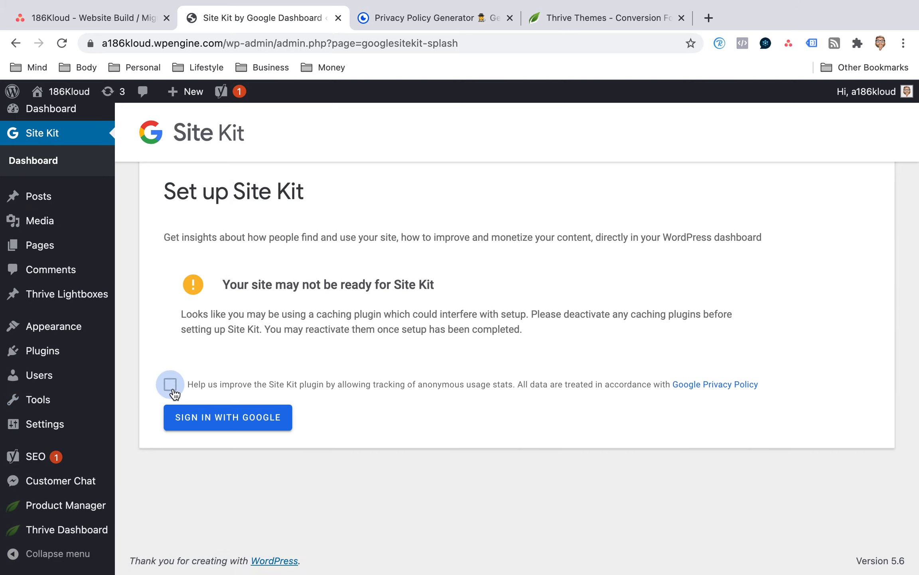
pyautogui.click(248, 425)
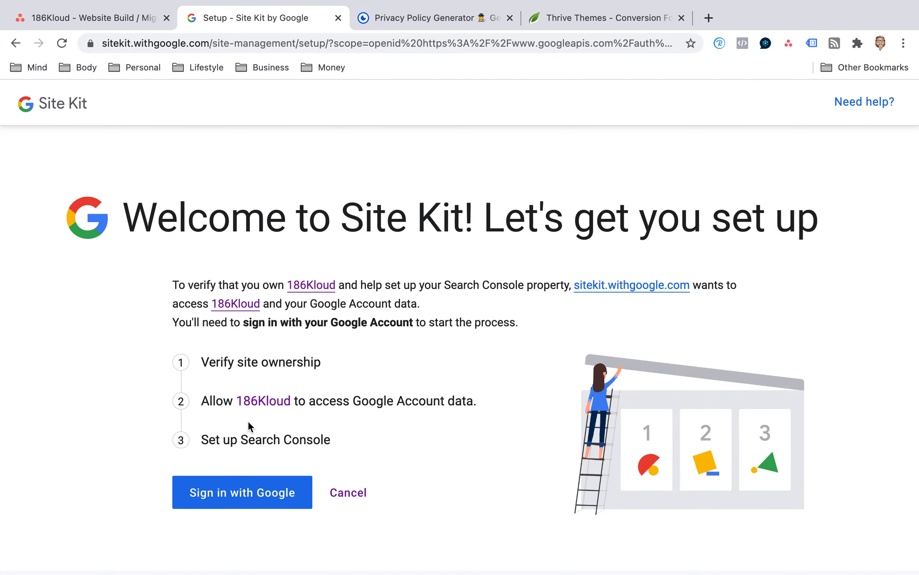
# Sign in with the 186Kloud Google account and allow Site Kit to manage Search Console data and the list of controlled sites and domains.
pyautogui.moveTo(752, 4)
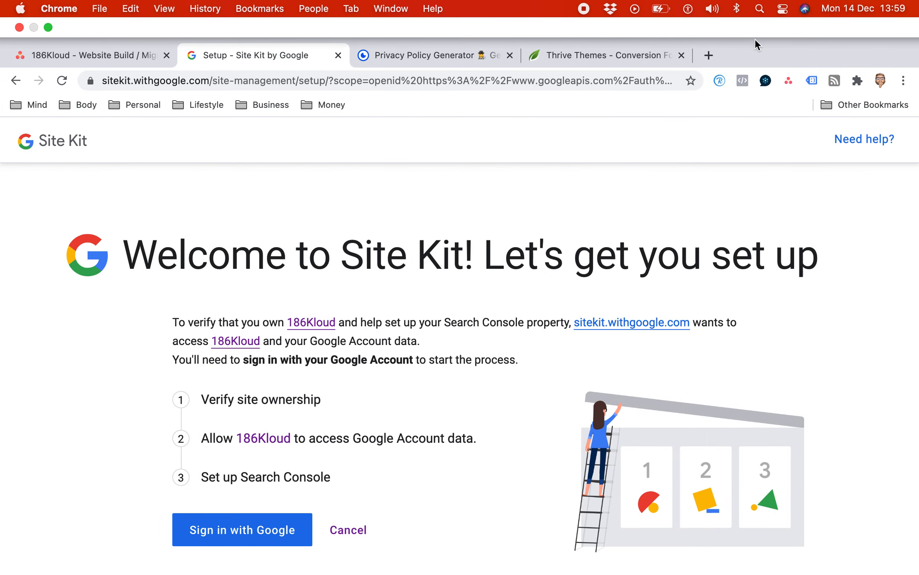
pyautogui.scroll(-1, 339, 315)
pyautogui.click(242, 470)
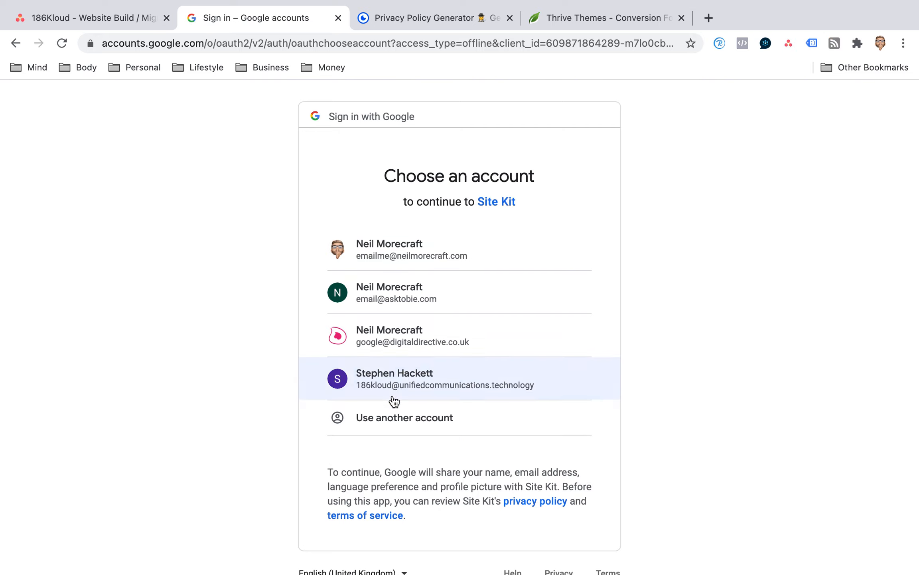
pyautogui.click(401, 379)
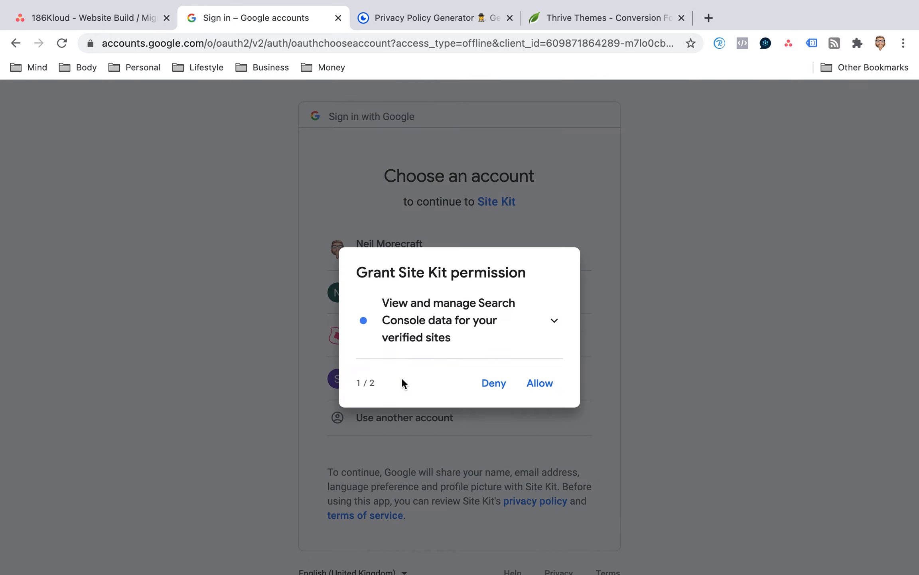
pyautogui.click(555, 393)
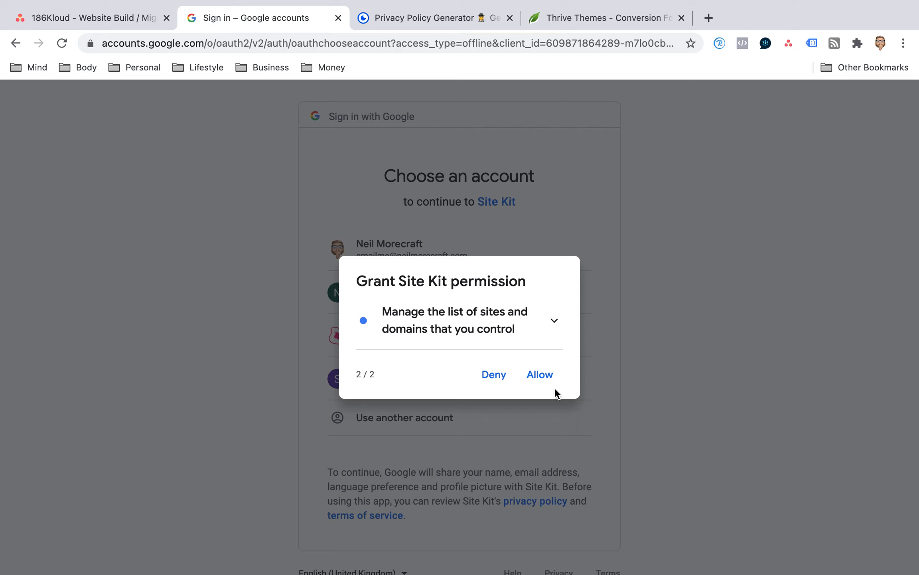
pyautogui.click(546, 381)
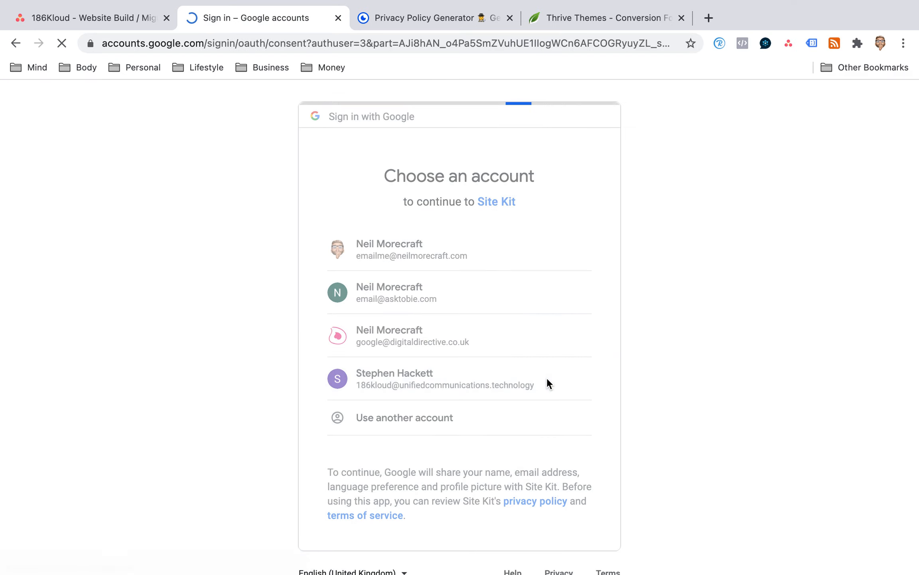
pyautogui.scroll(-5, 508, 307)
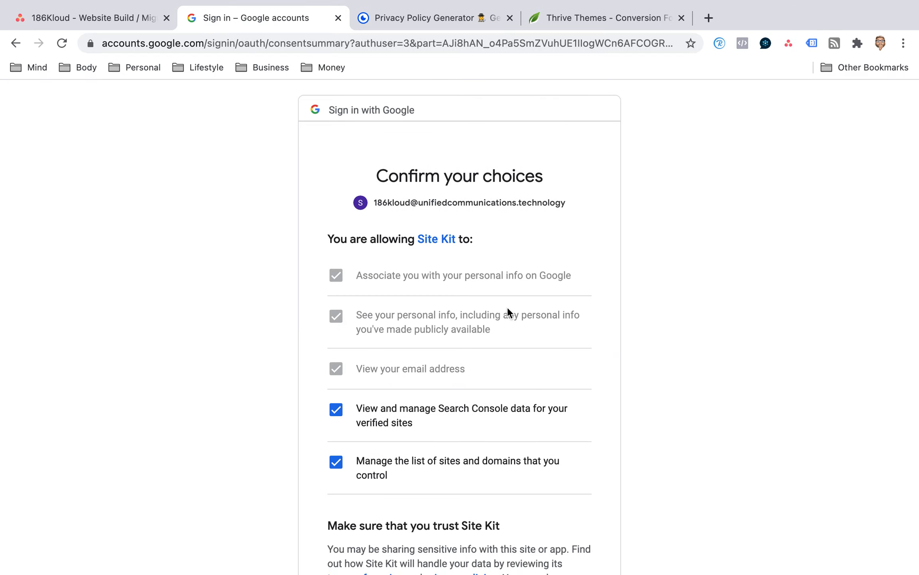
pyautogui.click(568, 496)
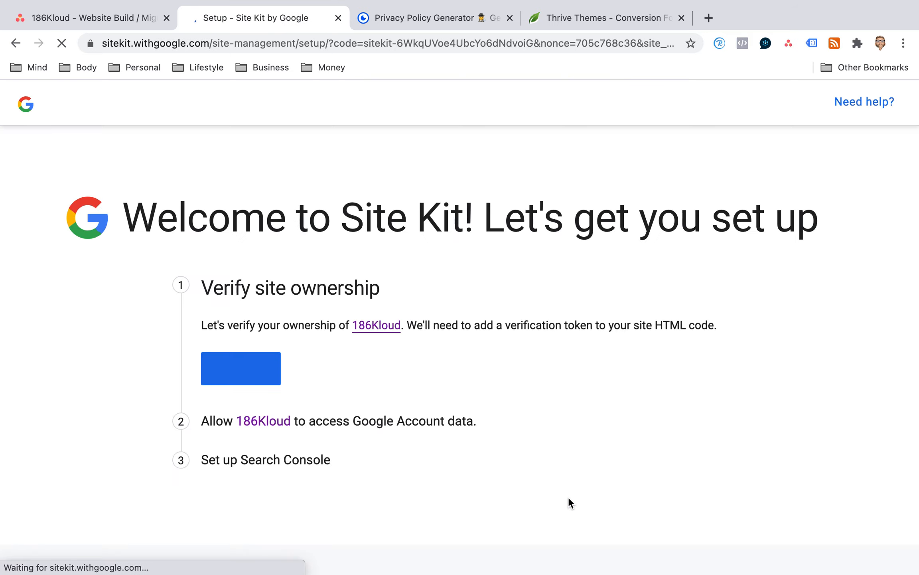
# Complete the Site Kit setup for 186Kloud, covering ownership verification, Google Account data access and Search Console, and return to the dashboard.
pyautogui.click(239, 369)
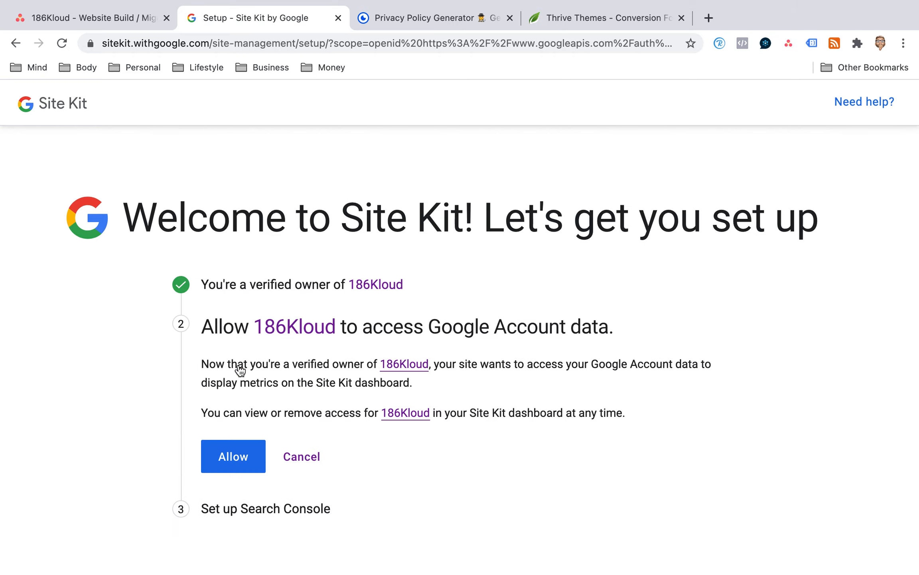
pyautogui.click(245, 455)
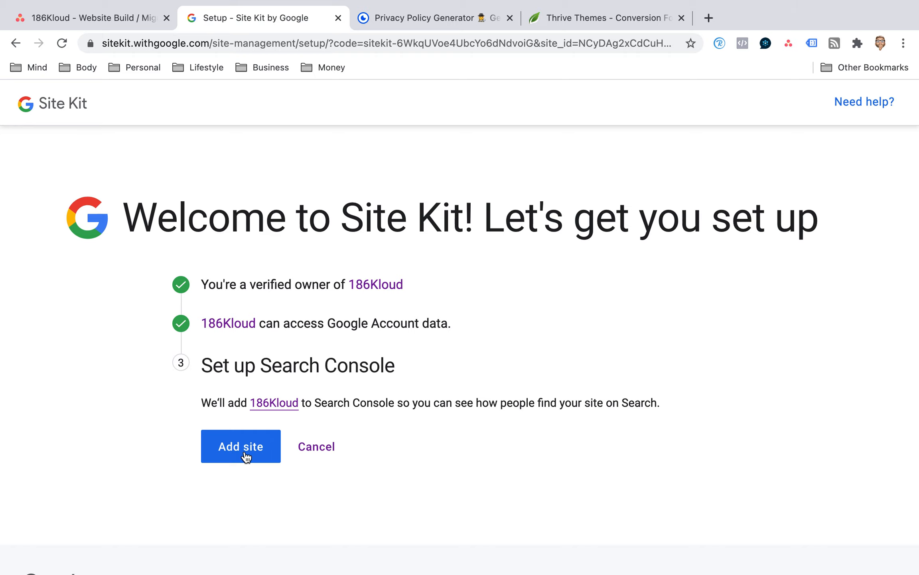
pyautogui.click(246, 455)
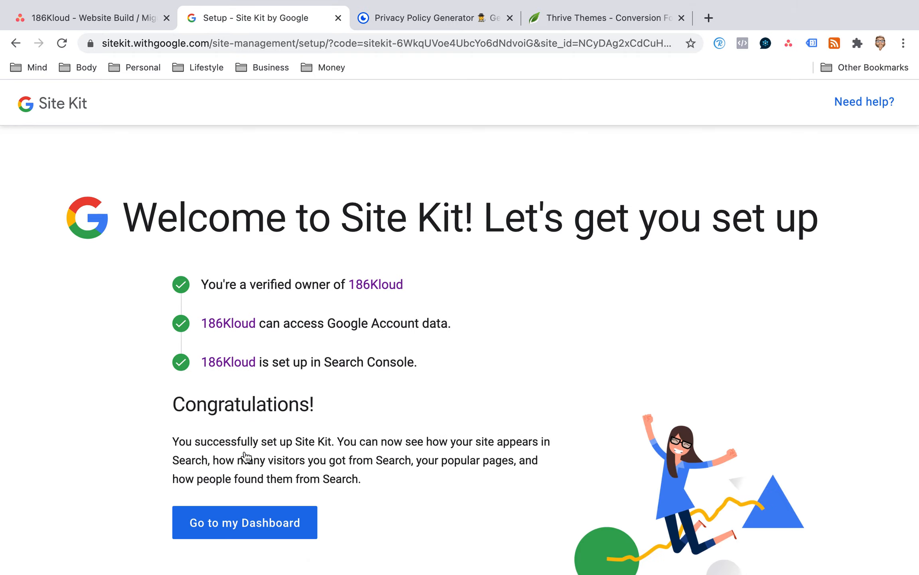
pyautogui.click(254, 531)
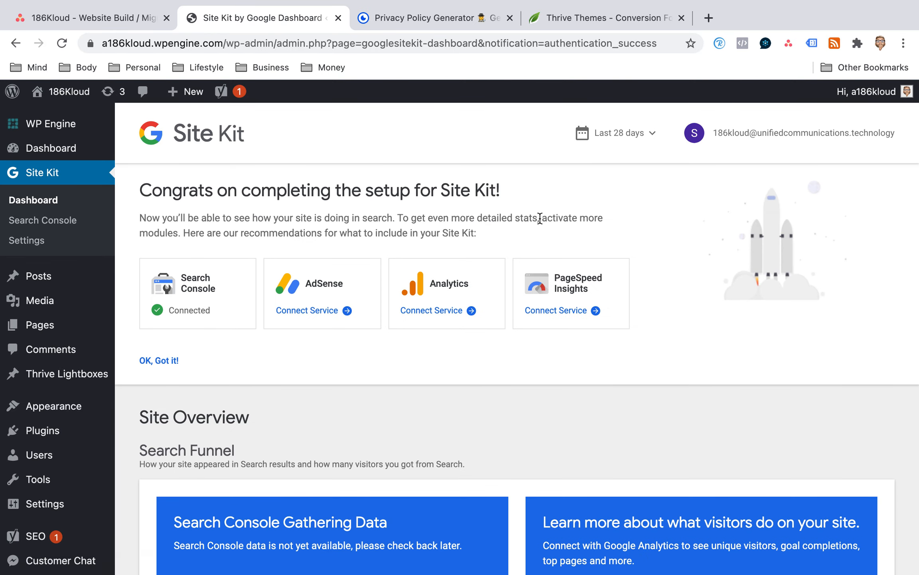
# Start connecting the Analytics service from the Site Kit dashboard and reload the blank Google sign-in page.
pyautogui.scroll(-3, 539, 218)
pyautogui.scroll(2, 539, 218)
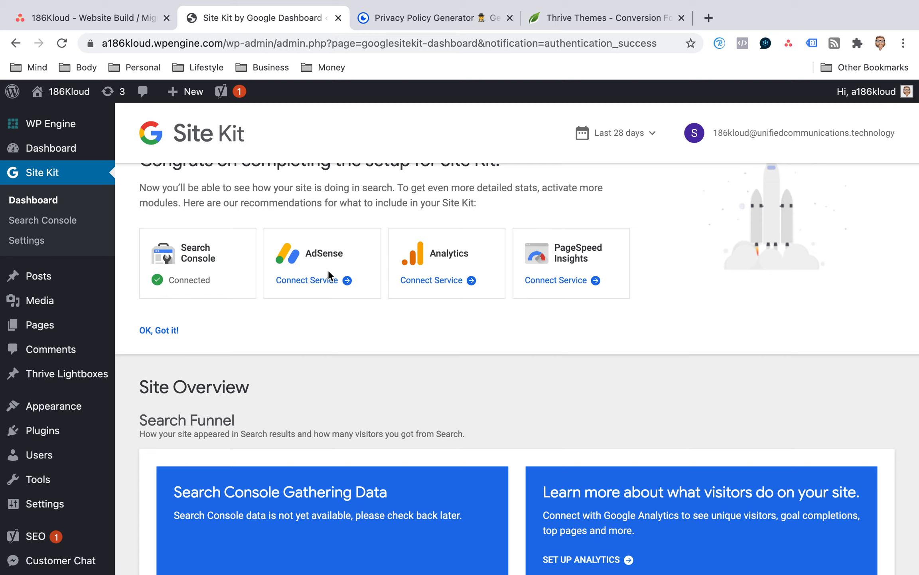
pyautogui.click(433, 282)
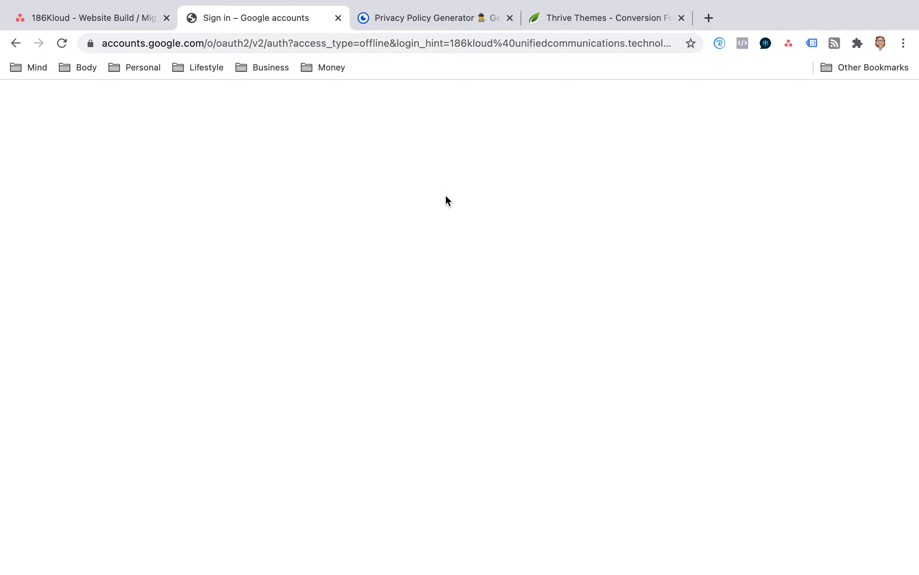
pyautogui.click(484, 41)
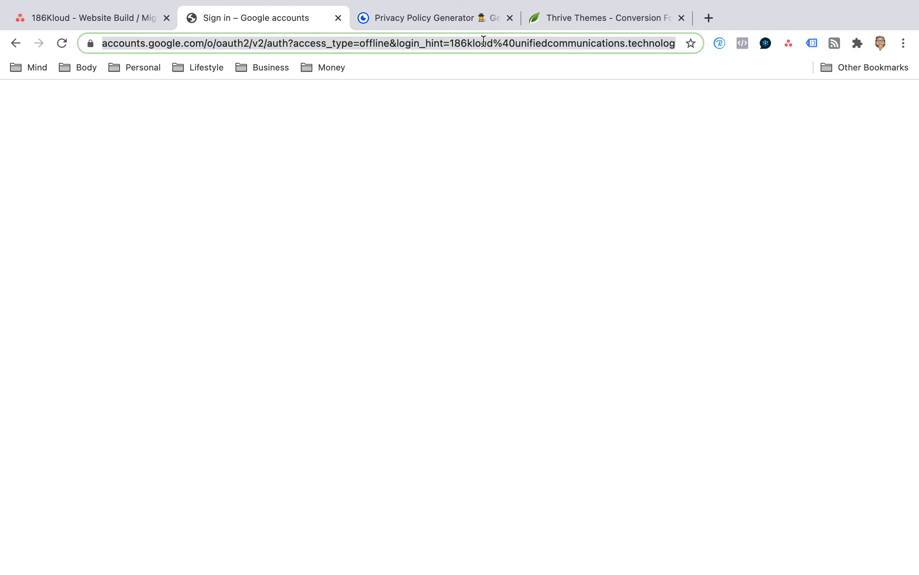
pyautogui.moveTo(494, 3)
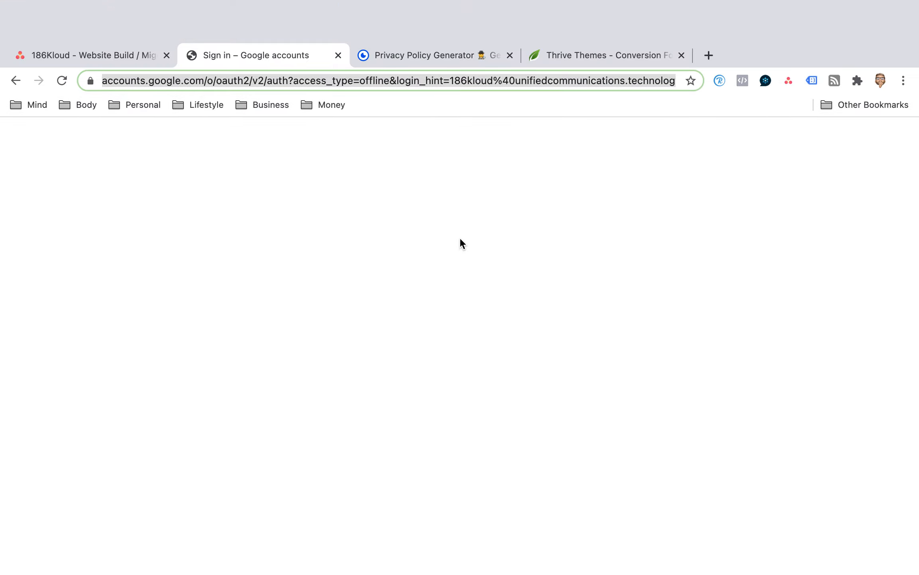
pyautogui.press('Return')
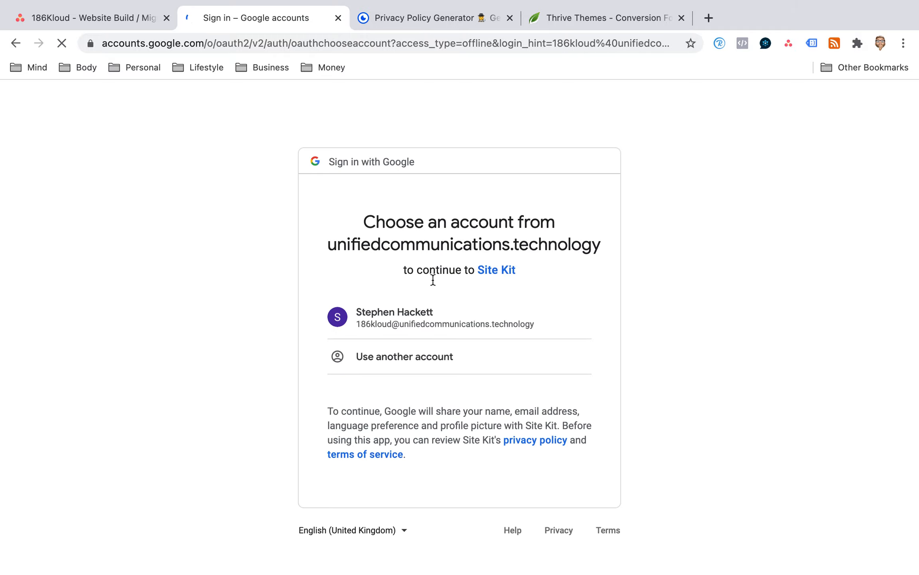
# Choose the 186Kloud Google account and allow Site Kit to see and download Google Analytics data.
pyautogui.click(386, 322)
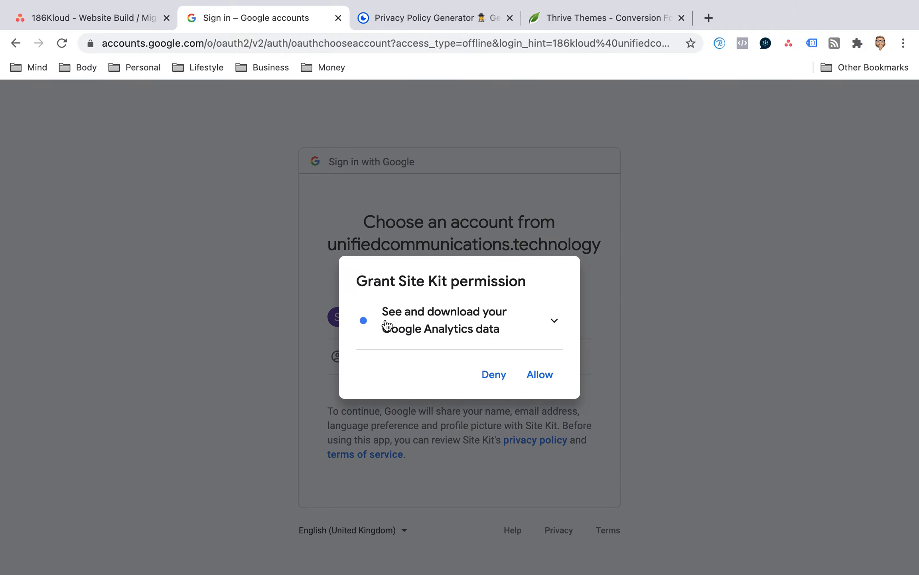
pyautogui.click(540, 375)
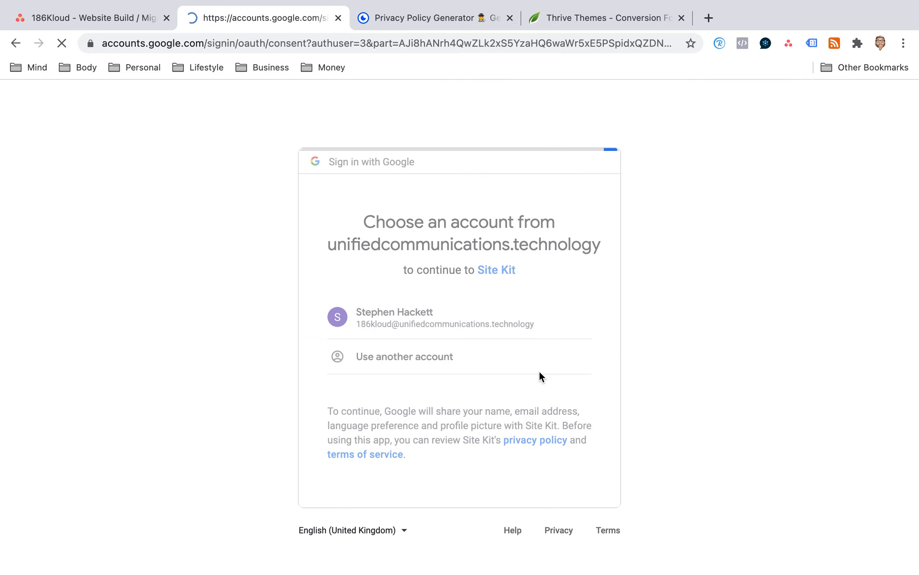
pyautogui.scroll(-5, 508, 350)
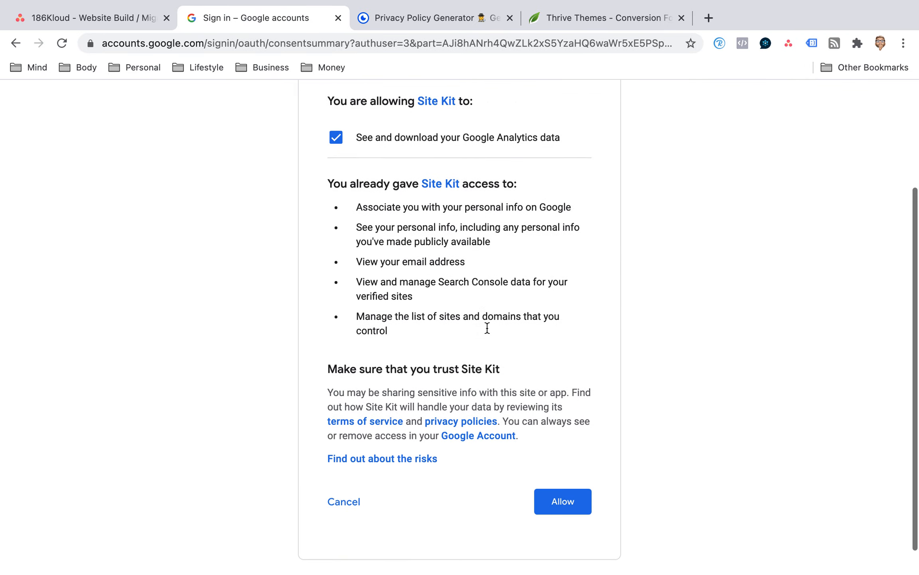
pyautogui.click(561, 462)
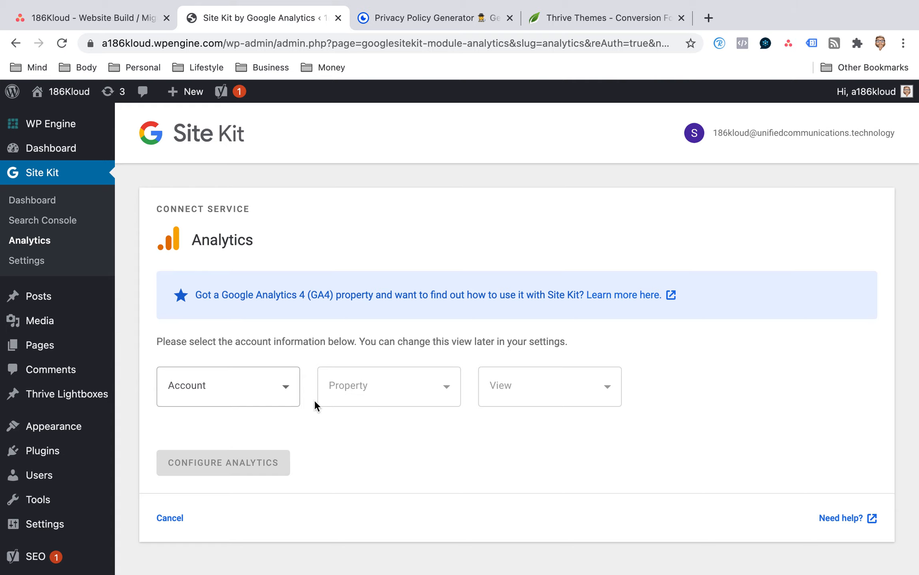
# Select the 186Kloud Analytics account, keeping "Set up a new property" and the view name "All Web Site Data".
pyautogui.click(288, 385)
pyautogui.click(207, 430)
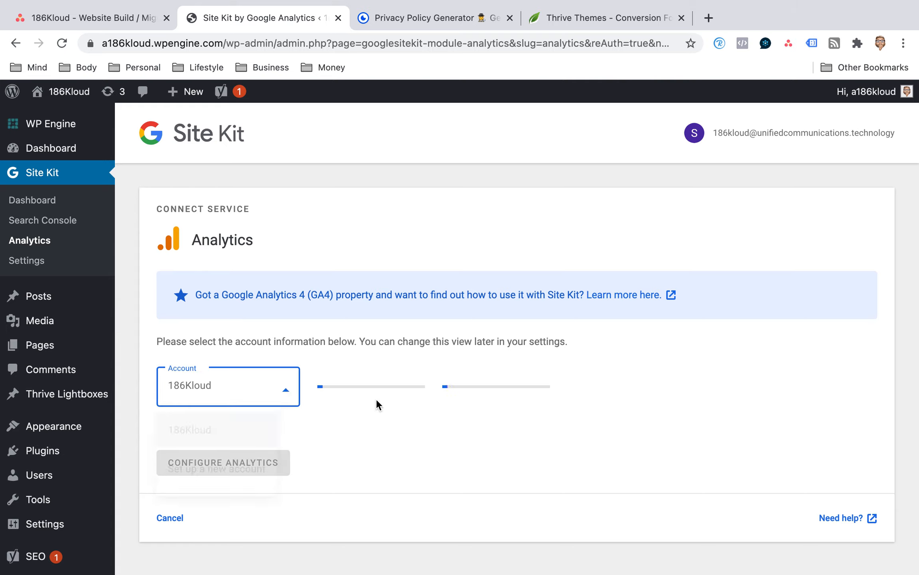
pyautogui.scroll(-1, 439, 303)
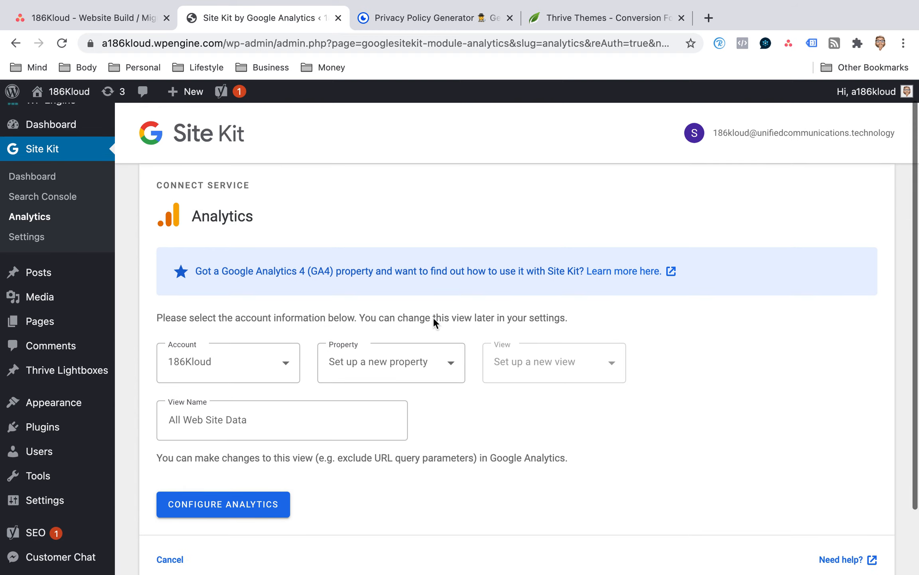
pyautogui.click(416, 361)
pyautogui.click(371, 412)
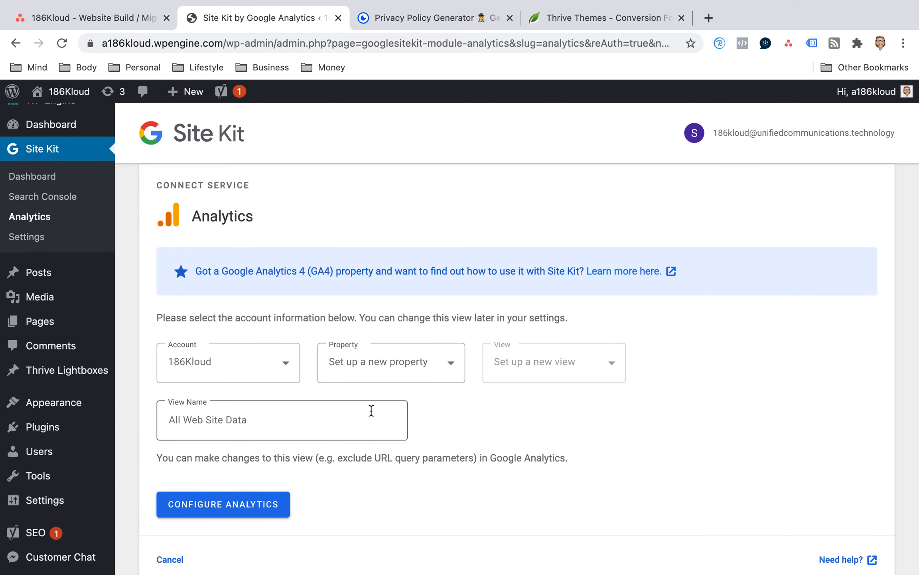
pyautogui.click(369, 414)
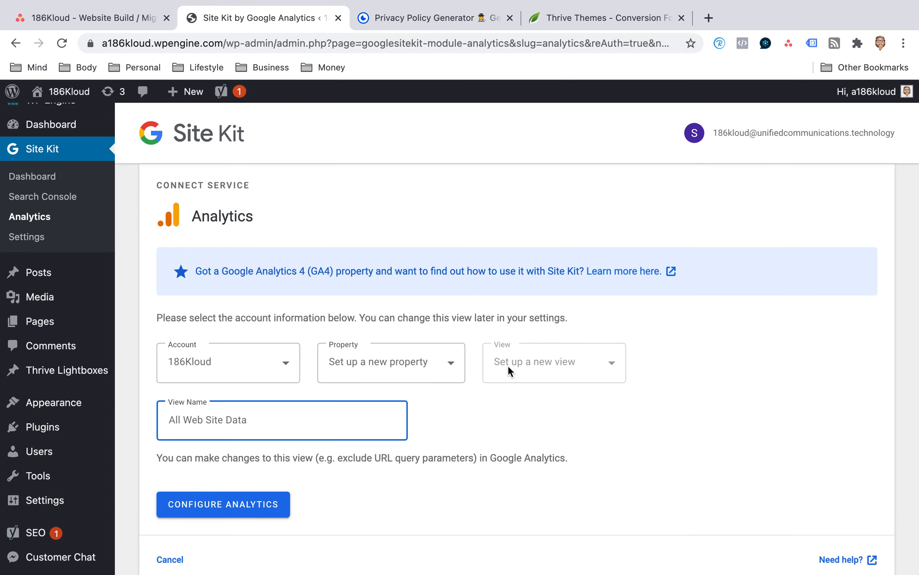
pyautogui.click(446, 362)
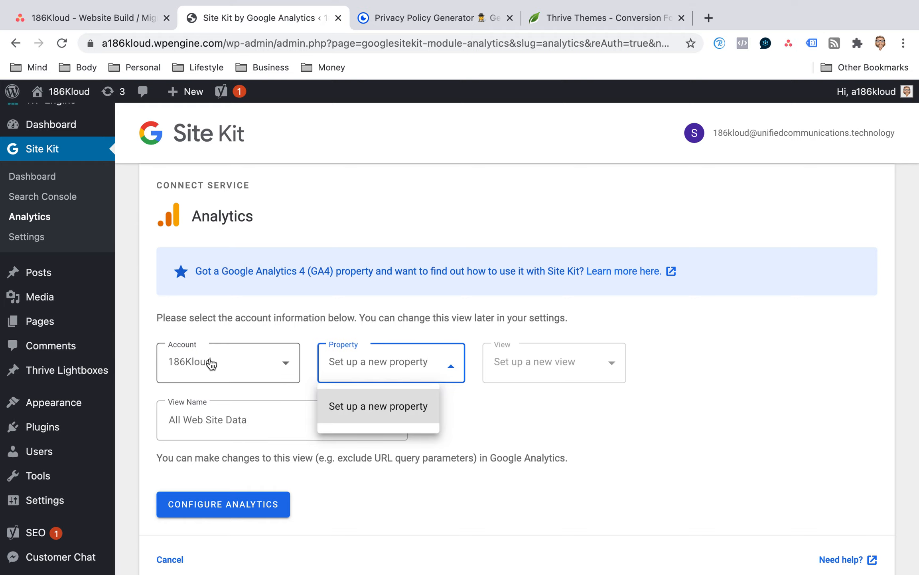
pyautogui.click(407, 279)
# Configure Analytics and grant Site Kit permission to edit Google Analytics management entities with the 186Kloud account.
pyautogui.click(250, 503)
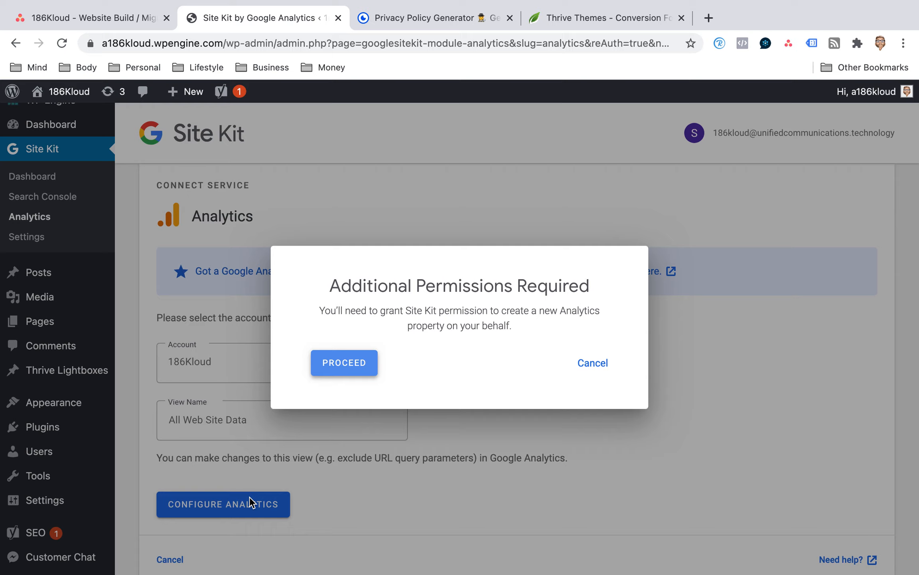
pyautogui.click(362, 359)
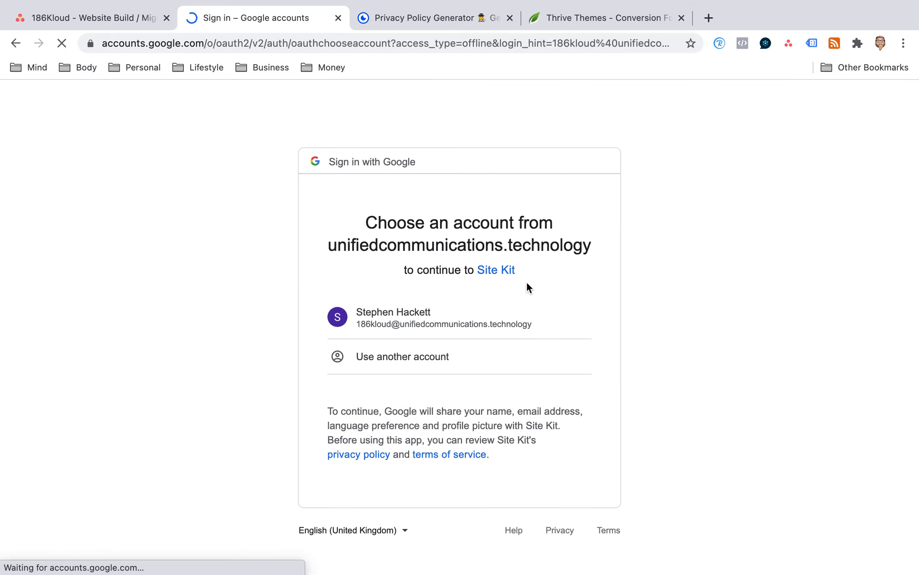
pyautogui.click(421, 319)
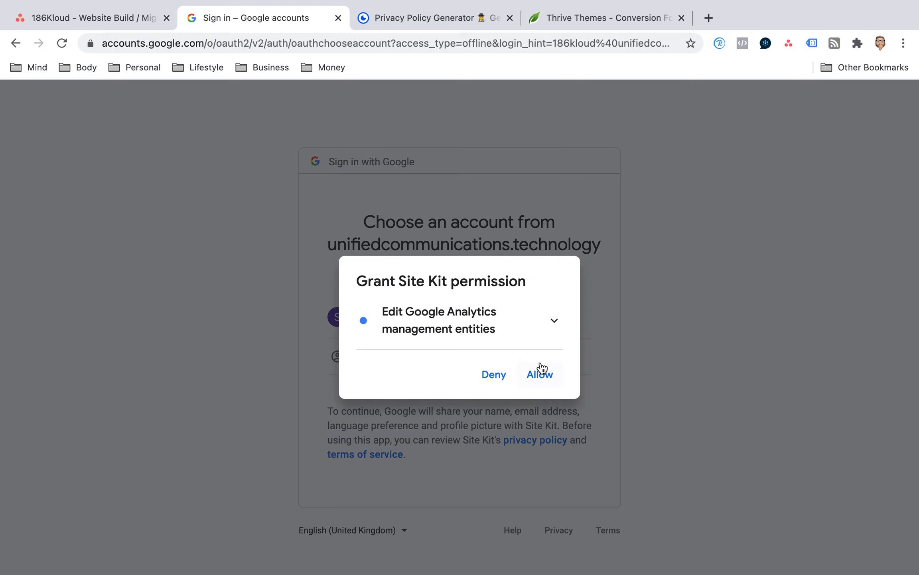
pyautogui.click(539, 372)
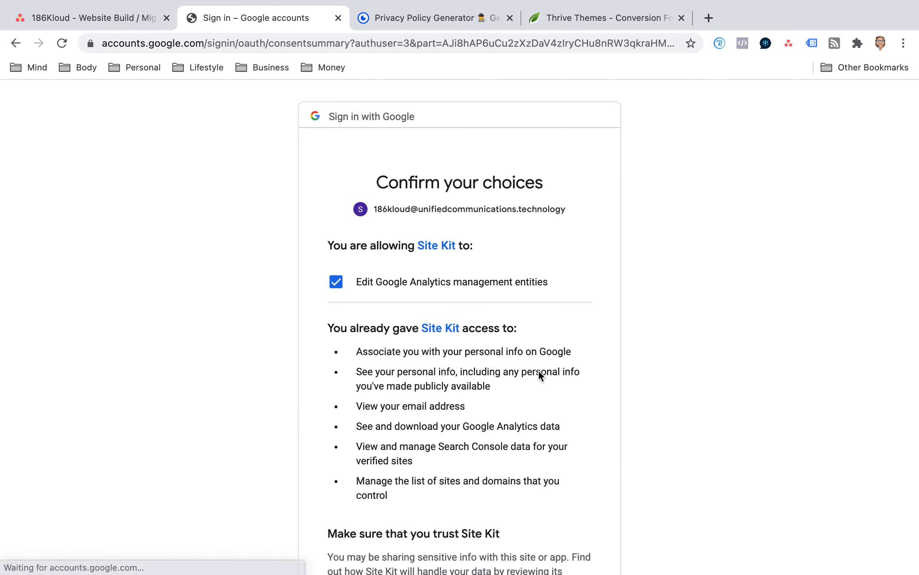
pyautogui.scroll(-5, 530, 320)
pyautogui.click(568, 472)
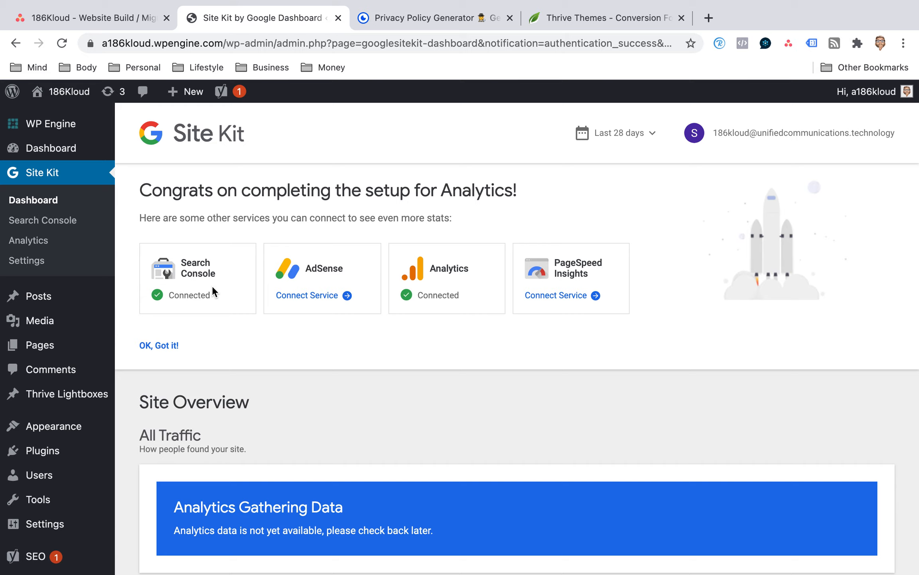
# Connect the PageSpeed Insights service in Site Kit and review the Page Speed and Experience lab metrics and recommendations.
pyautogui.click(568, 303)
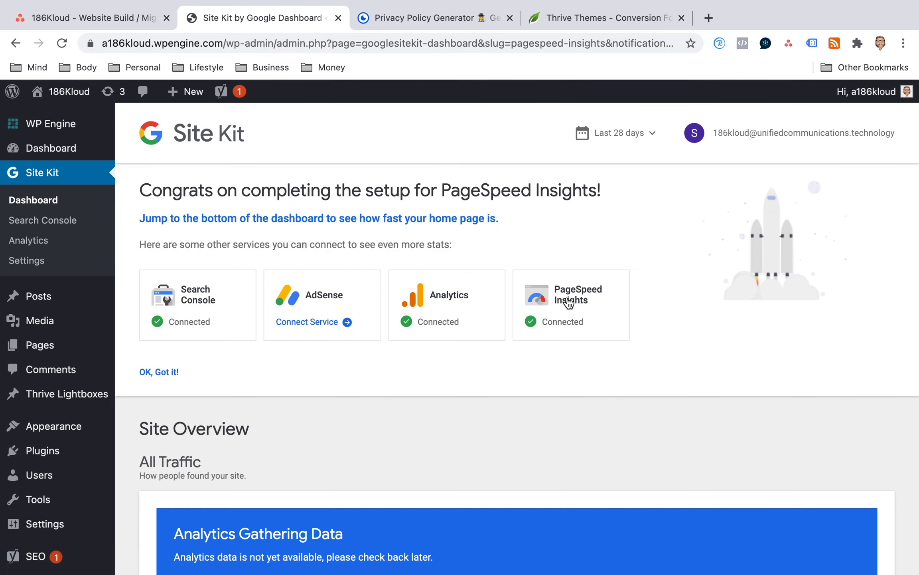
pyautogui.scroll(-15, 568, 302)
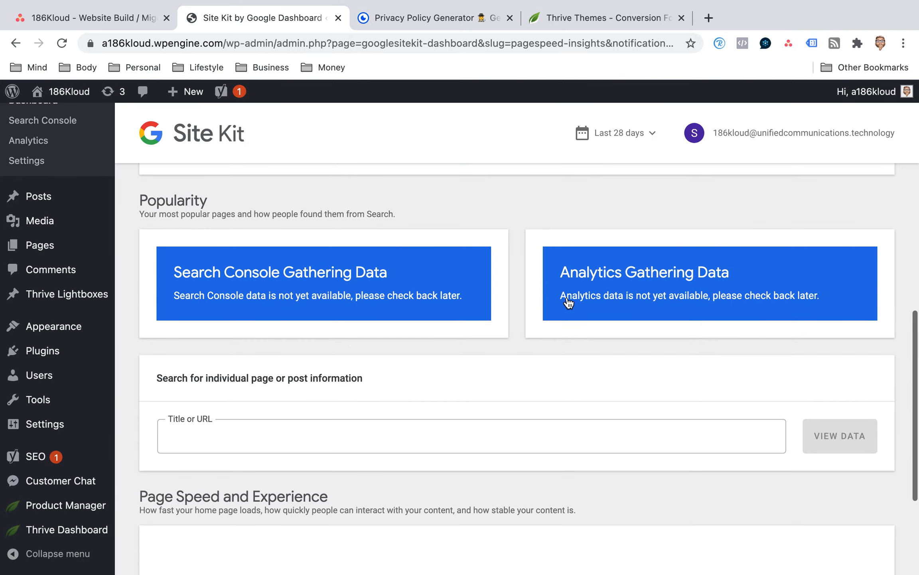
pyautogui.scroll(-2, 568, 302)
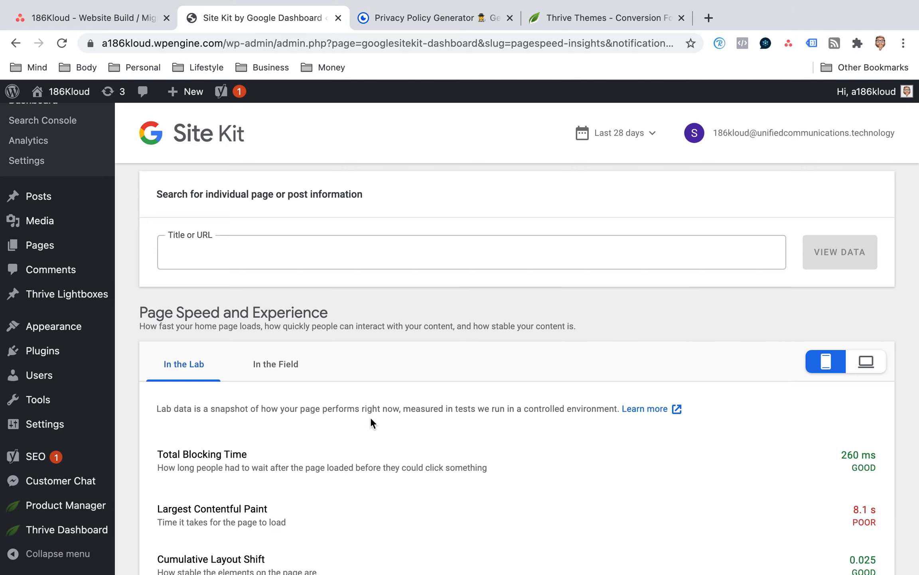
pyautogui.scroll(-1, 487, 396)
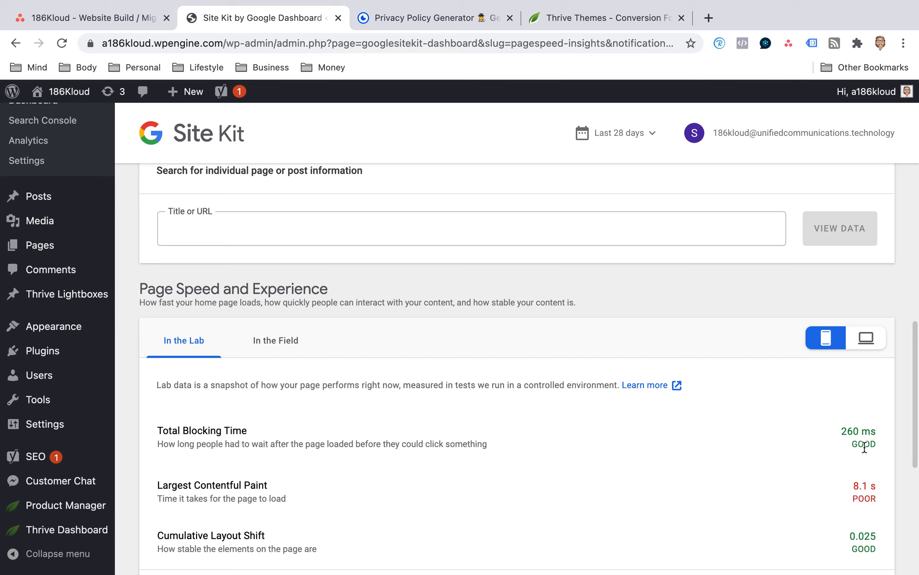
pyautogui.scroll(-2, 866, 480)
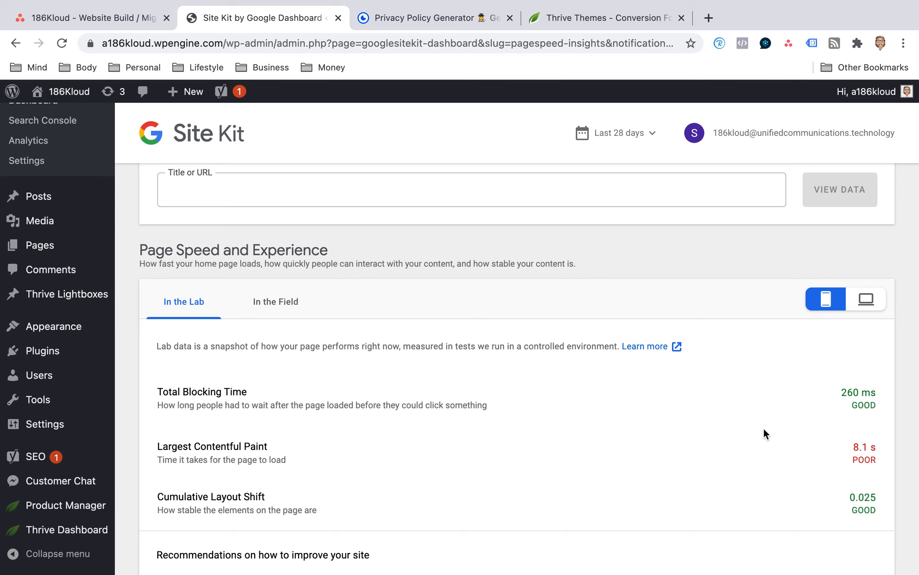
pyautogui.scroll(-3, 507, 303)
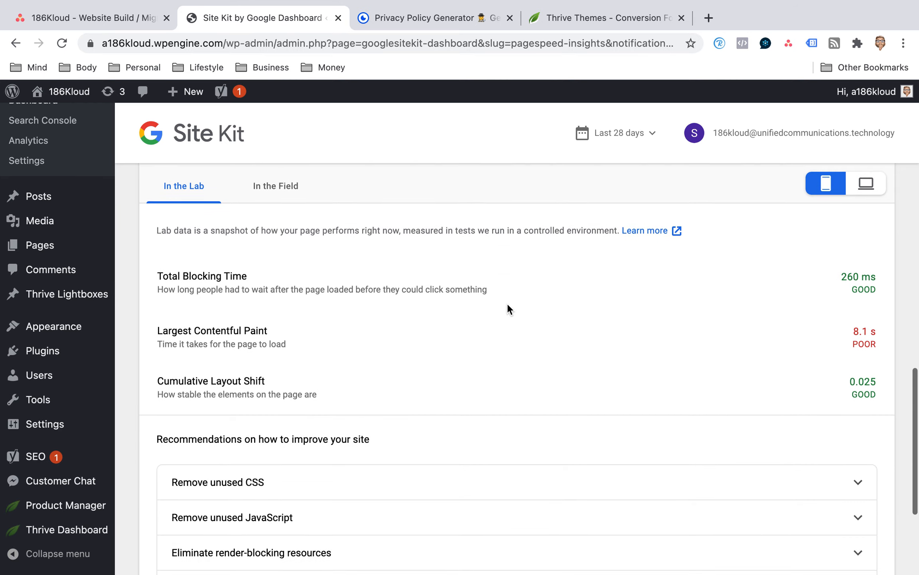
pyautogui.scroll(-2, 106, 351)
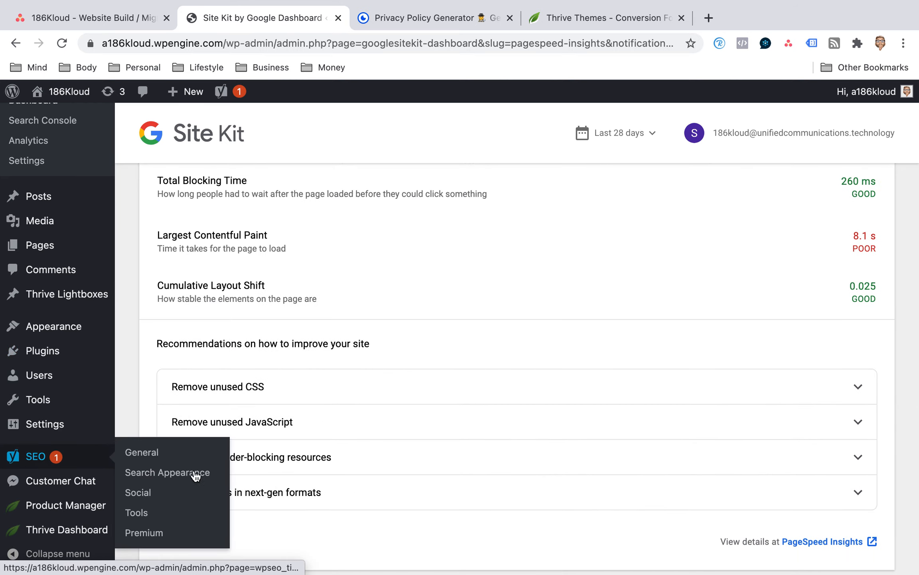
# Open the Yoast SEO tools page, dismiss the Thrive Comments notice and look over the built-in tools.
pyautogui.moveTo(68, 466)
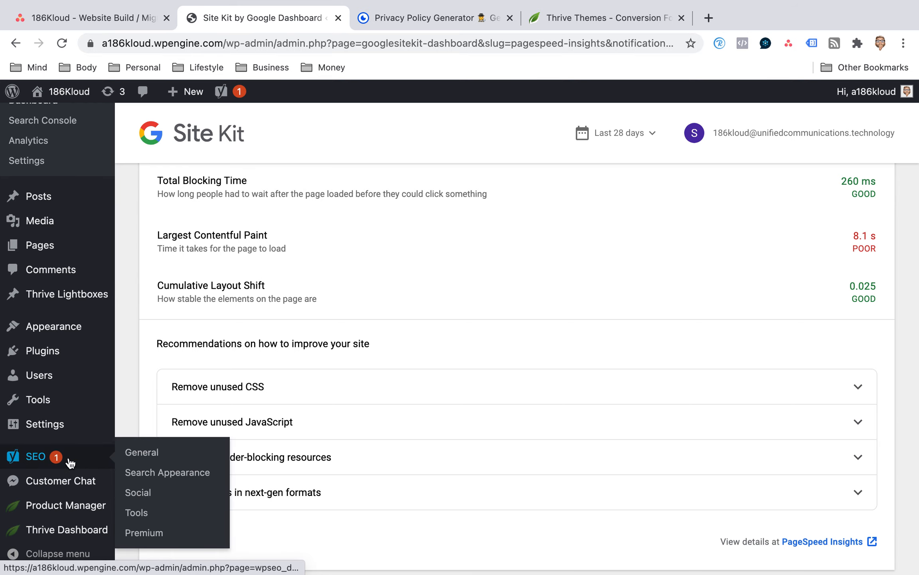
pyautogui.click(136, 515)
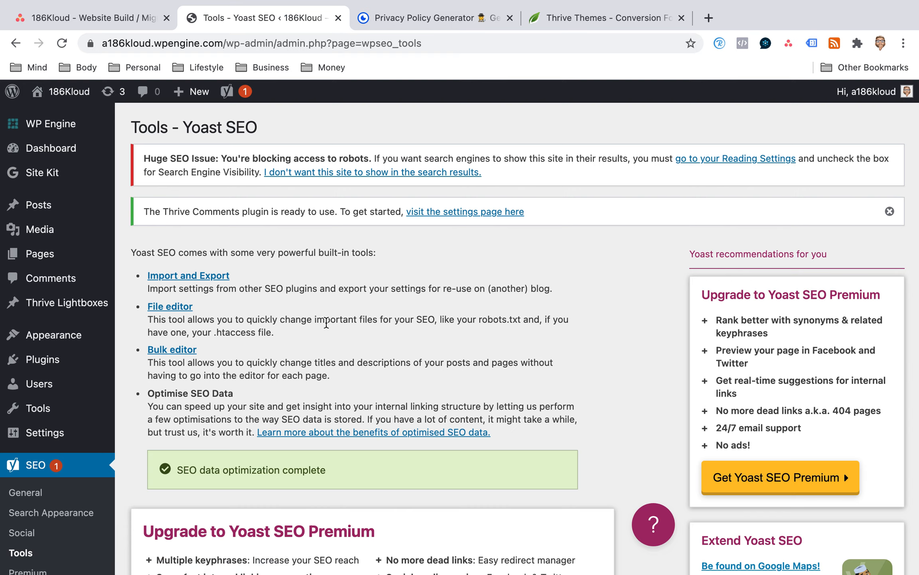
pyautogui.scroll(-2, 828, 181)
pyautogui.click(890, 165)
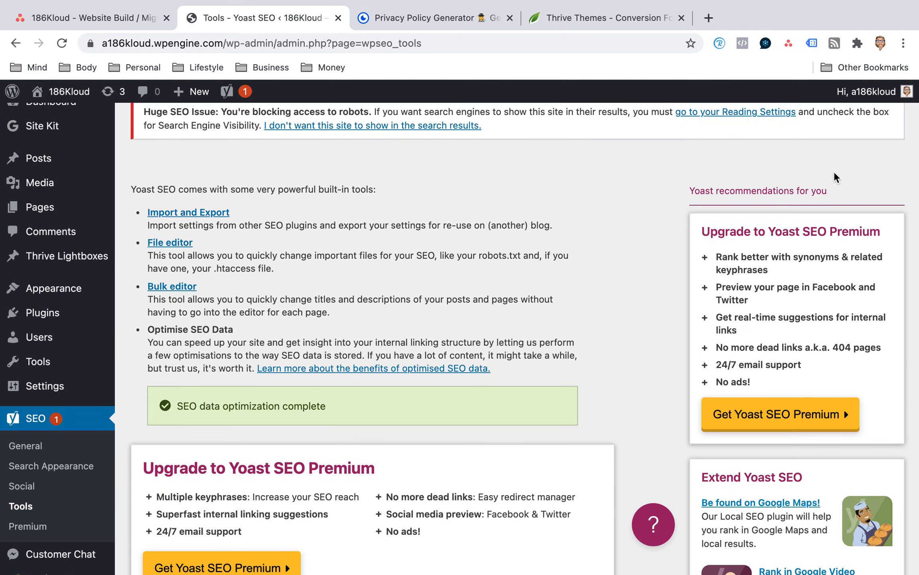
pyautogui.scroll(-5, 578, 234)
pyautogui.scroll(2, 579, 234)
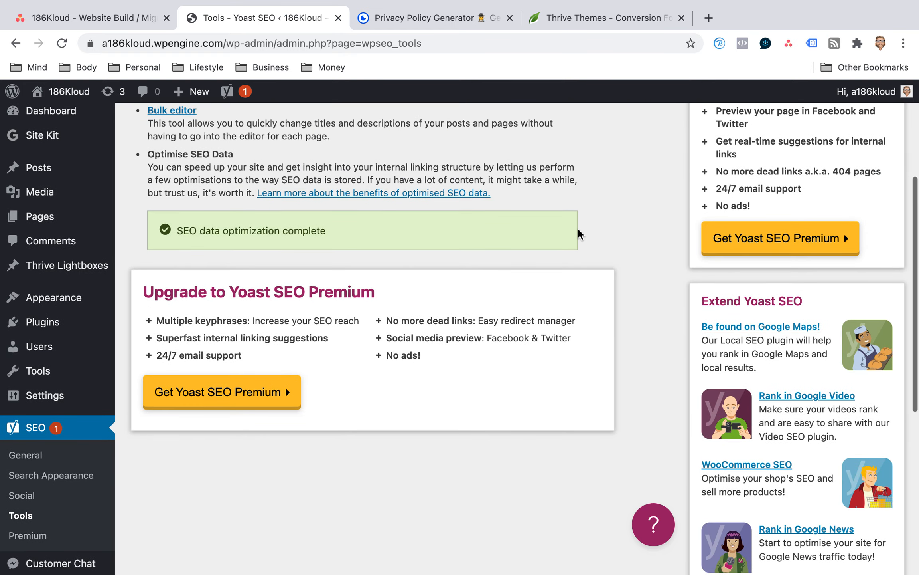
pyautogui.scroll(5, 579, 233)
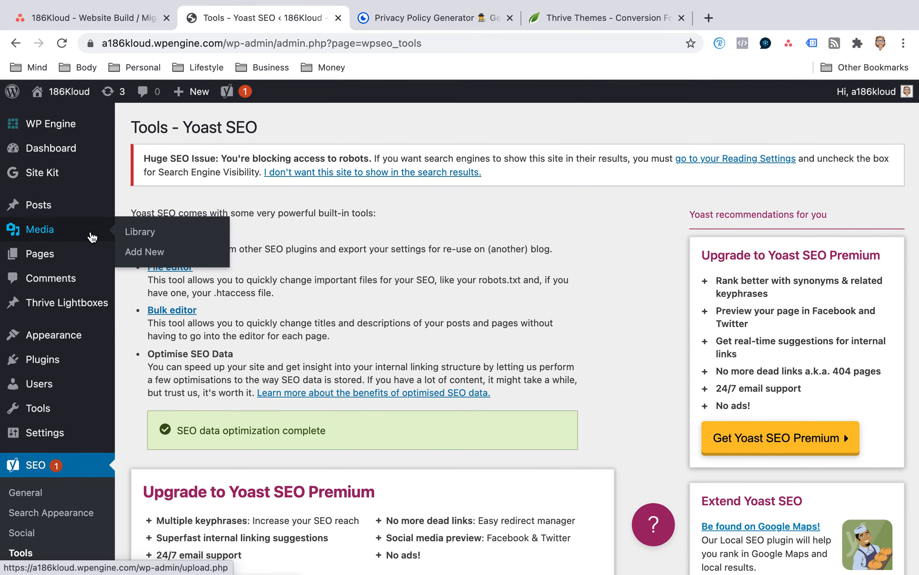
# Open the Generated Homepage page for editing, collapse its Status & visibility section and keep the Yoast SEO box expanded.
pyautogui.moveTo(63, 249)
pyautogui.click(171, 256)
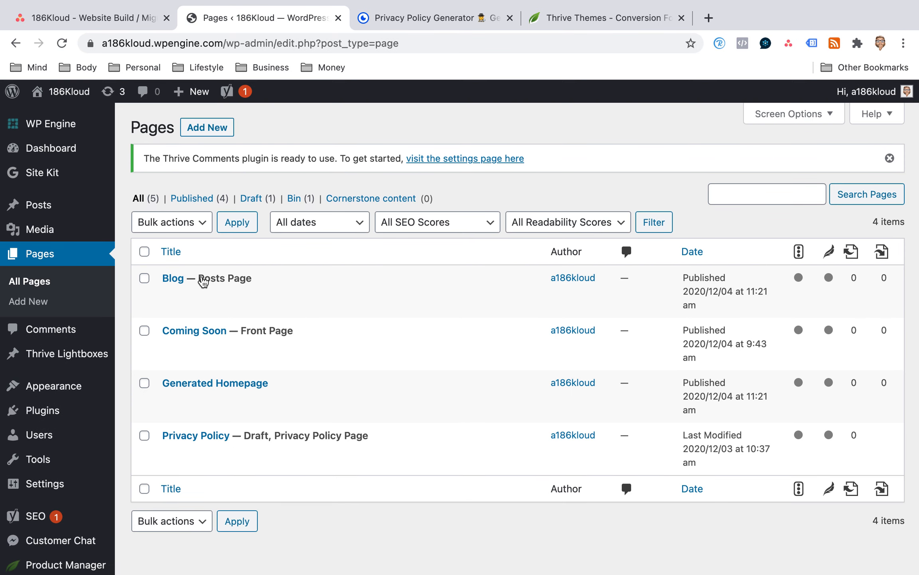
pyautogui.moveTo(188, 401)
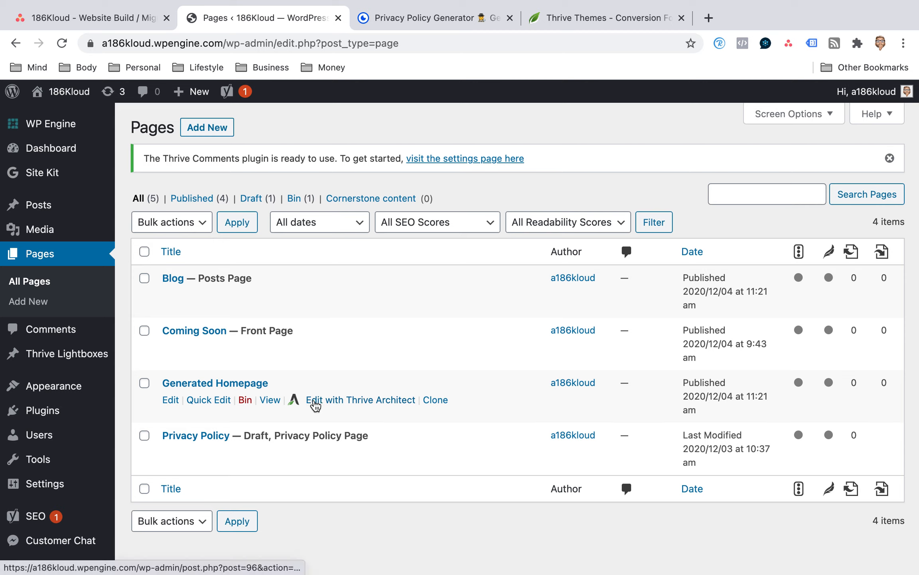
pyautogui.click(172, 401)
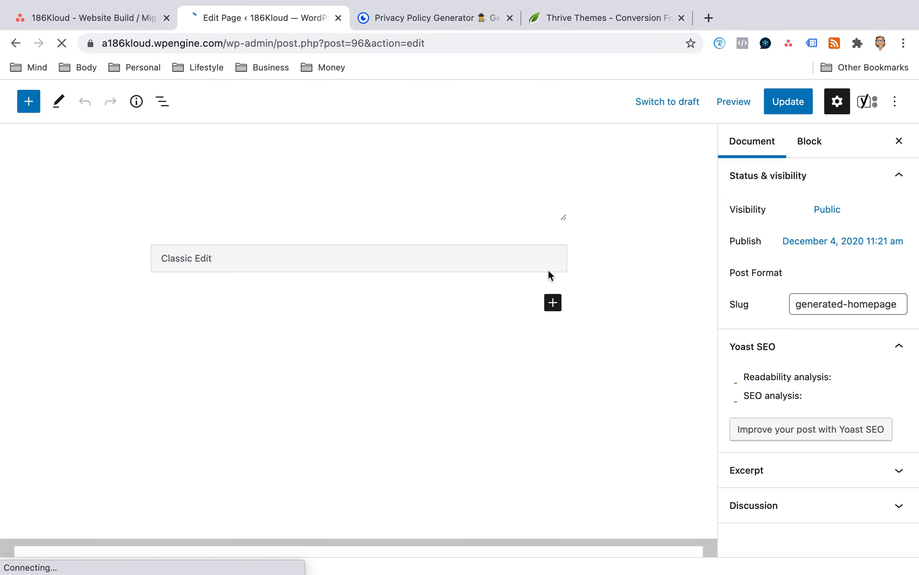
pyautogui.click(898, 177)
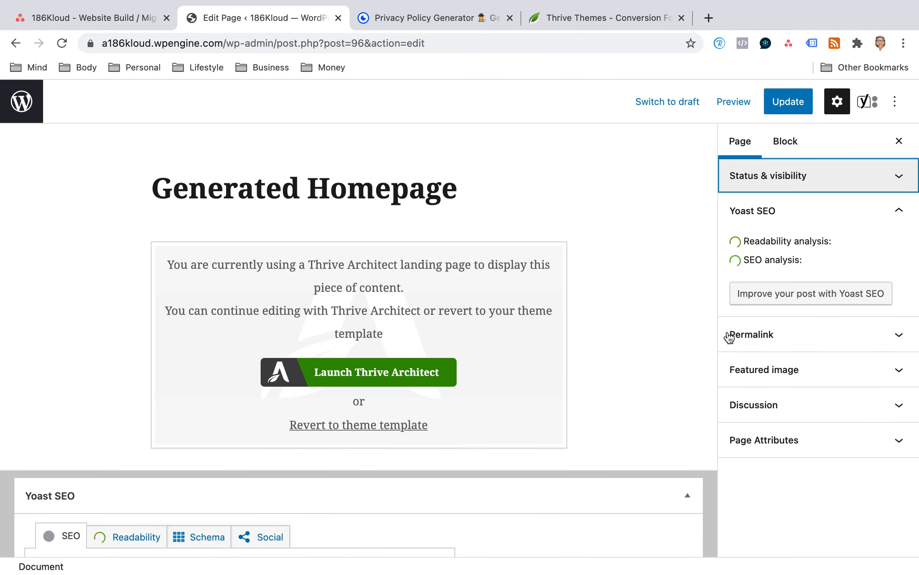
pyautogui.click(687, 494)
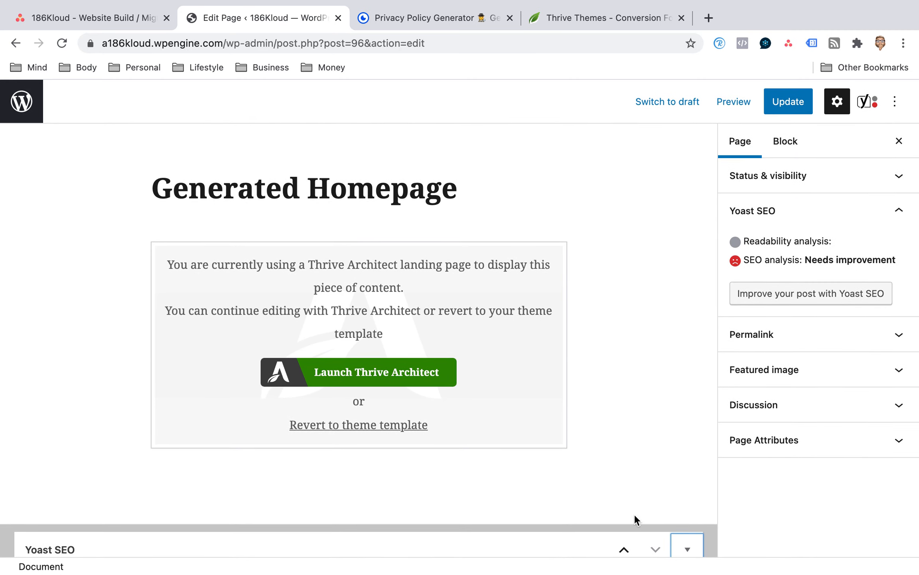
pyautogui.click(687, 549)
# Set the Yoast SEO focus keyphrase of the Generated Homepage to "unified communications".
pyautogui.scroll(-10, 684, 463)
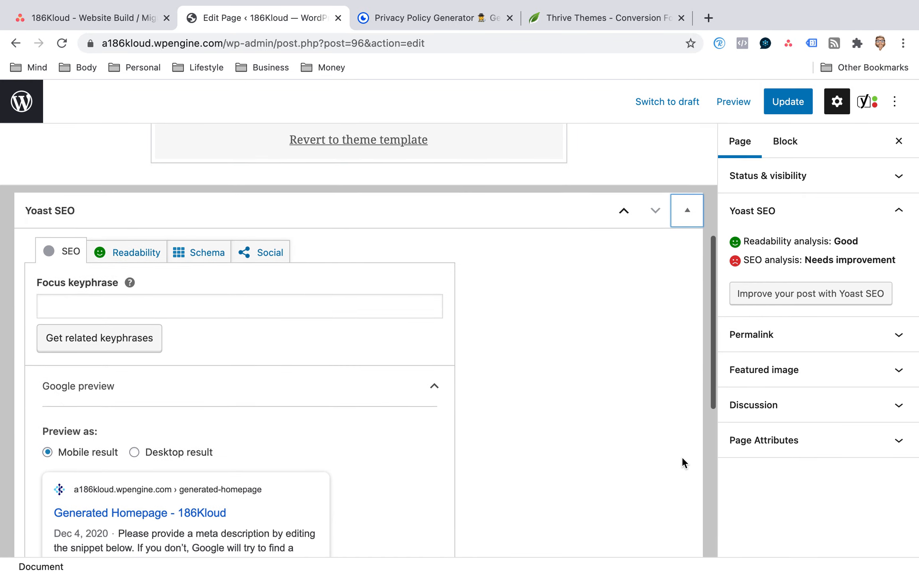
pyautogui.scroll(3, 511, 214)
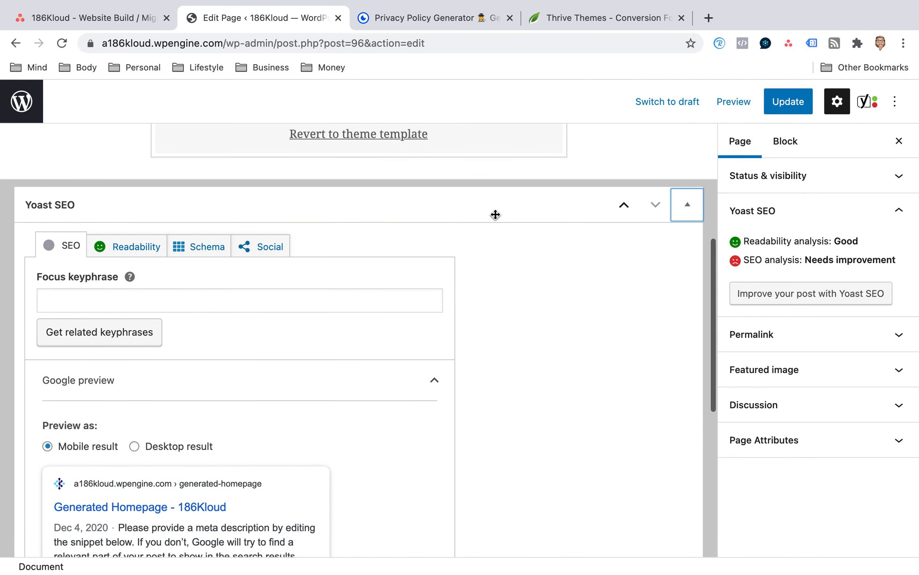
pyautogui.click(100, 301)
pyautogui.write('uni')
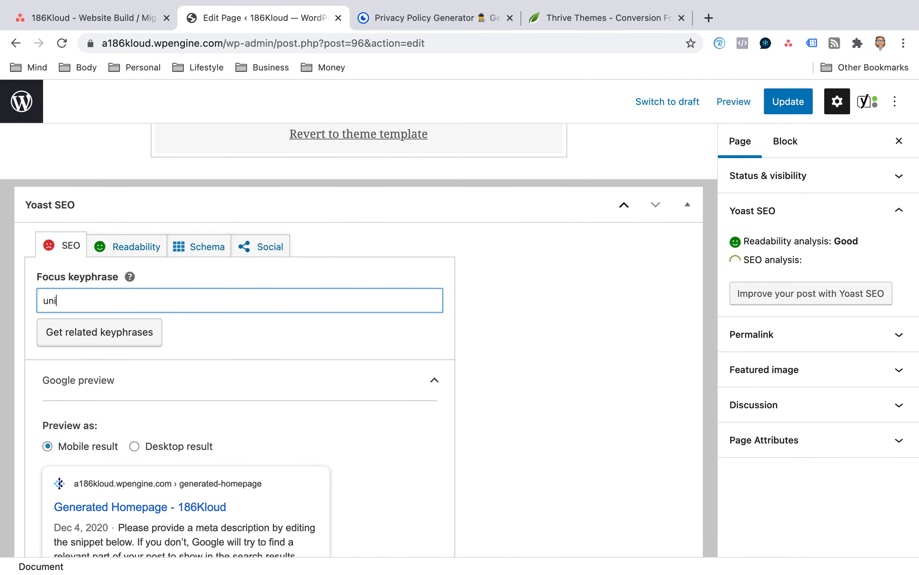
pyautogui.write('fied communications')
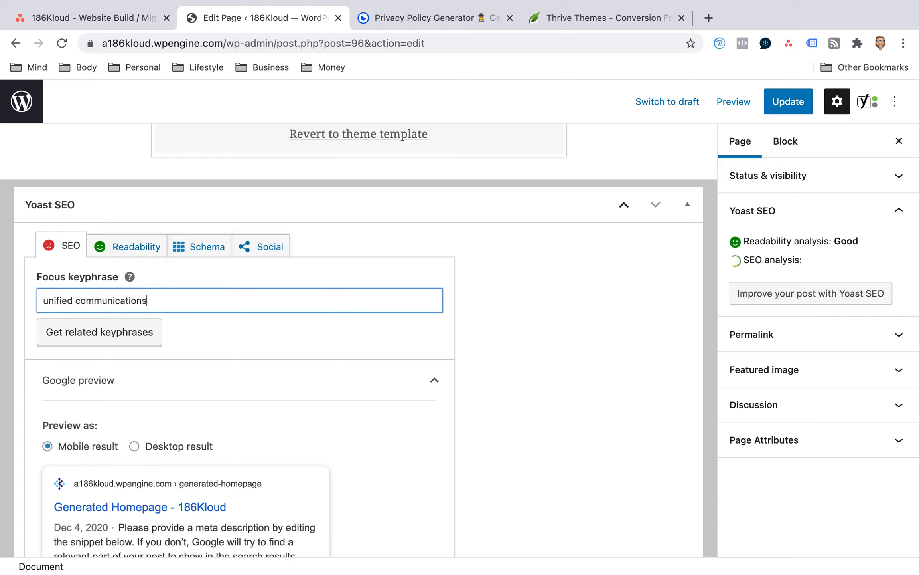
pyautogui.click(192, 329)
# Replace the page's slug in the Google preview settings with "unified-communications-saas".
pyautogui.scroll(-5, 192, 328)
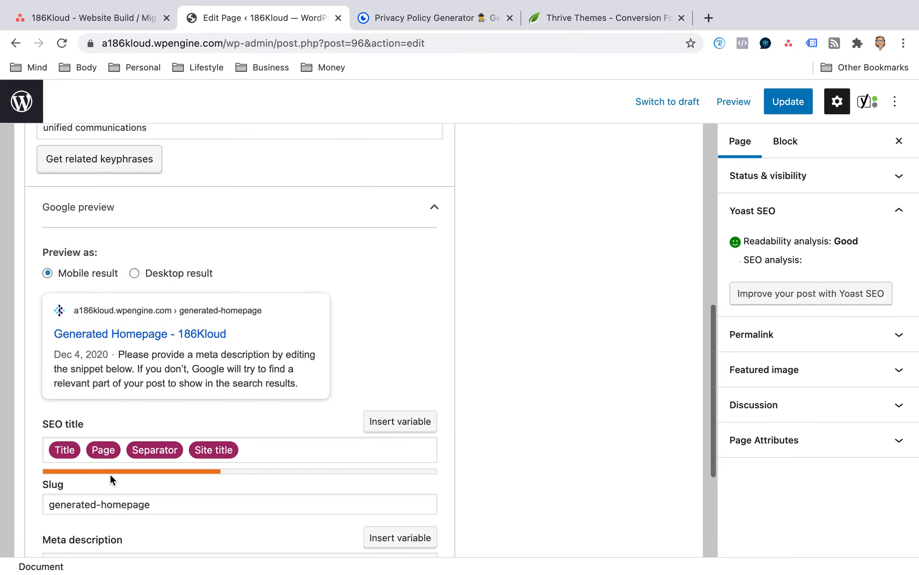
pyautogui.moveTo(164, 504); pyautogui.dragTo(0, 505)
pyautogui.press('BackSpace')
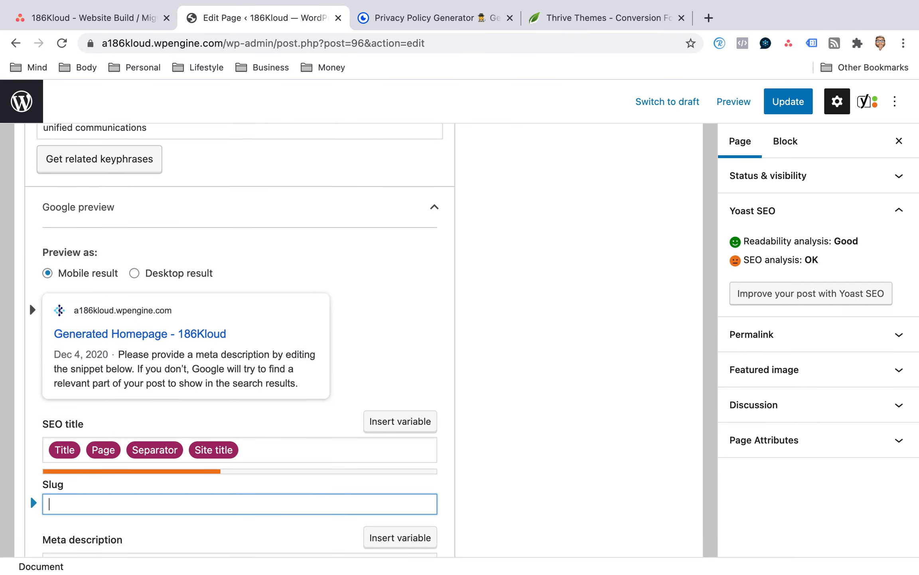
pyautogui.write('unified')
pyautogui.write('-comm')
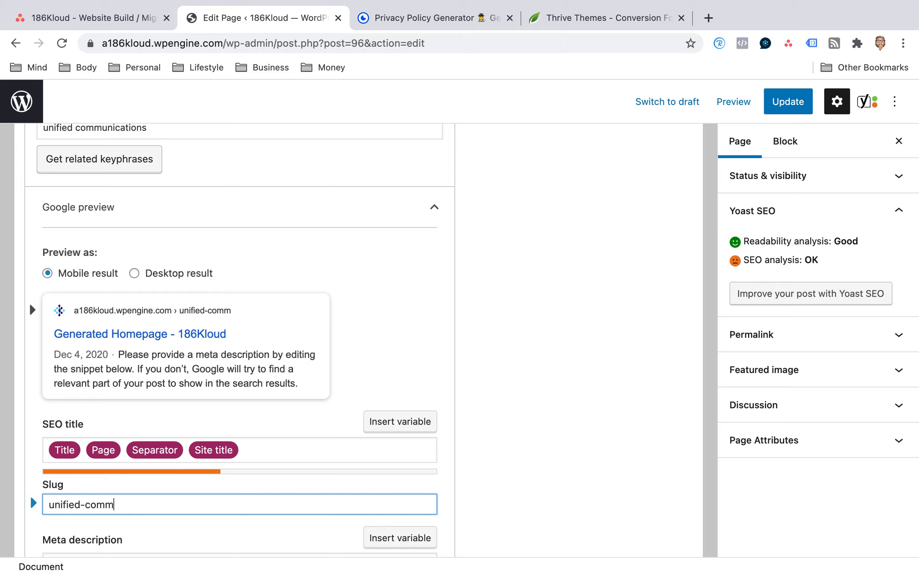
pyautogui.write('uications-saa')
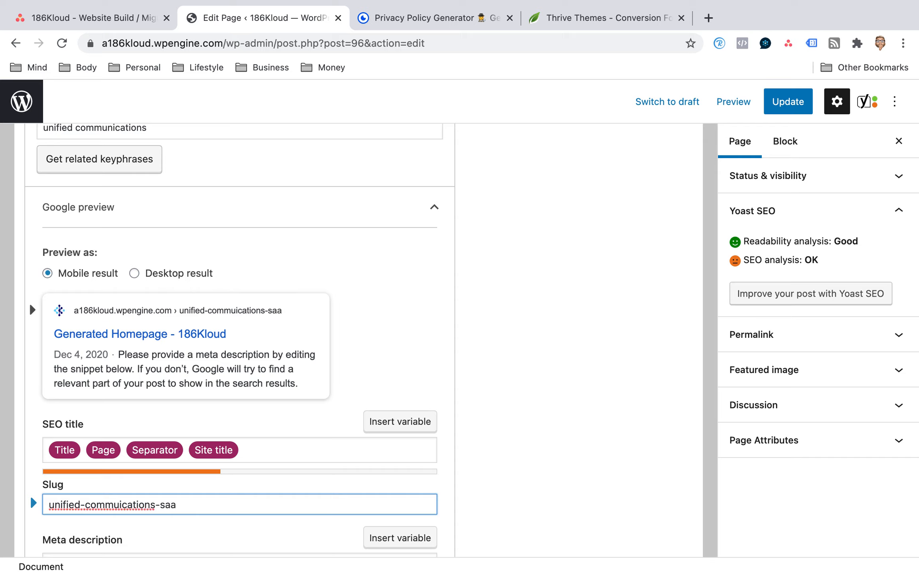
pyautogui.write('s')
pyautogui.click(115, 506)
pyautogui.write('nn')
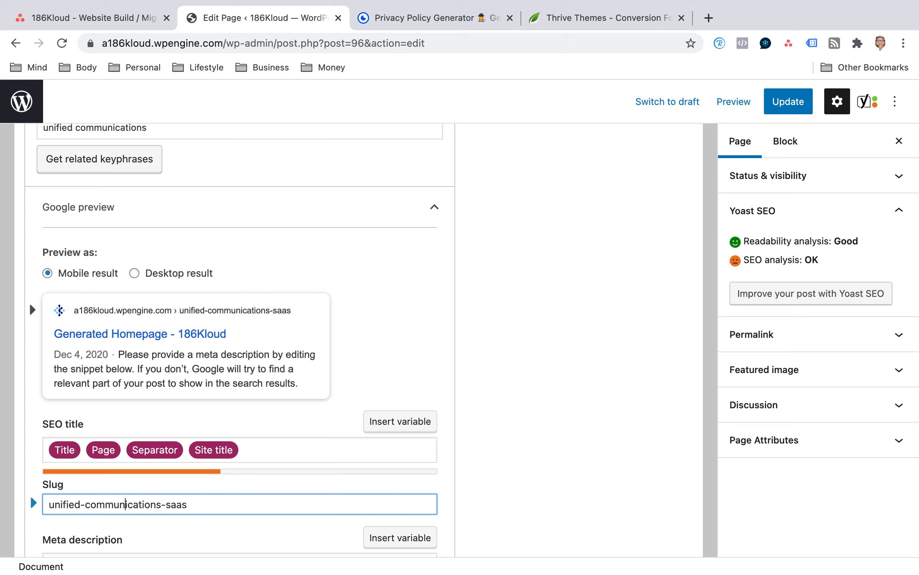
# Review the meta description and other Yoast SEO fields, leaving the description empty, and update the Generated Homepage page.
pyautogui.scroll(-3, 258, 433)
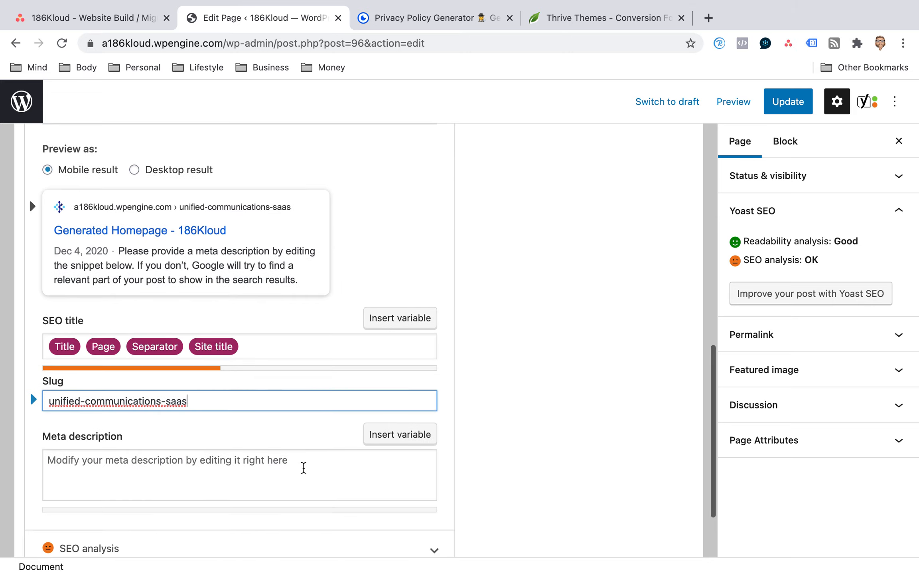
pyautogui.click(304, 467)
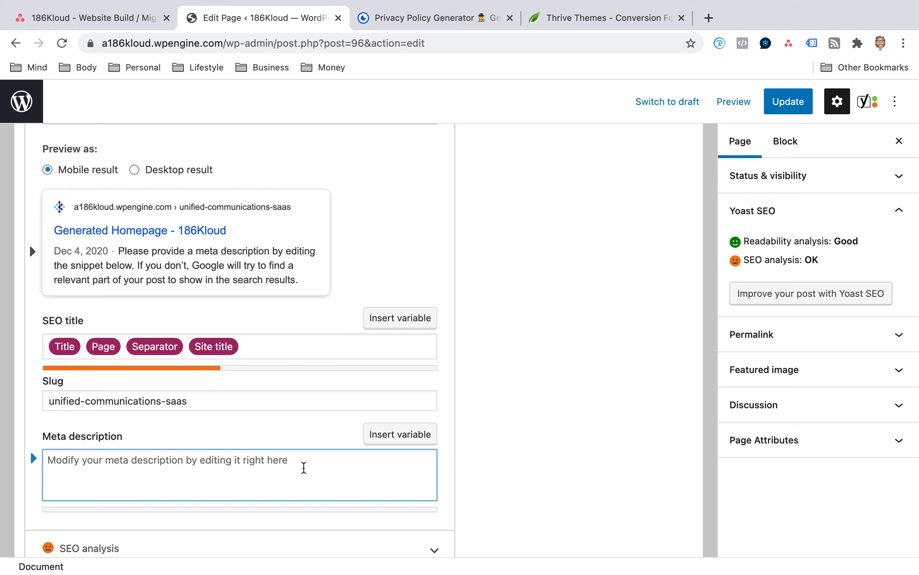
pyautogui.scroll(5, 304, 463)
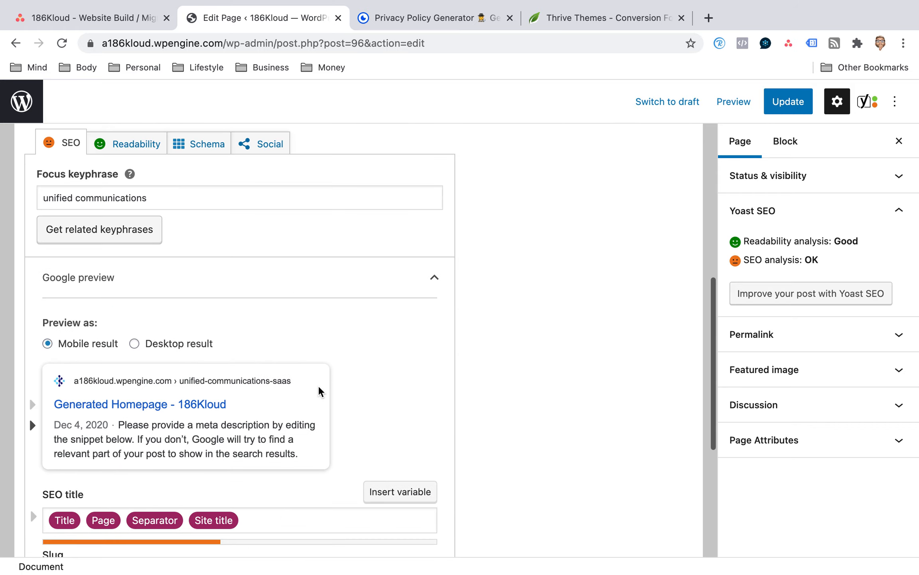
pyautogui.scroll(2, 319, 391)
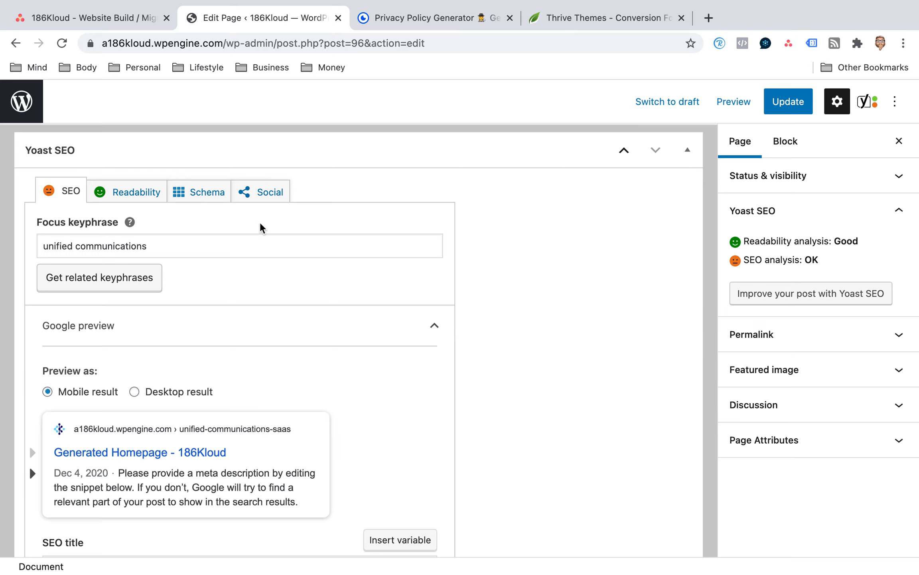
pyautogui.scroll(-10, 530, 327)
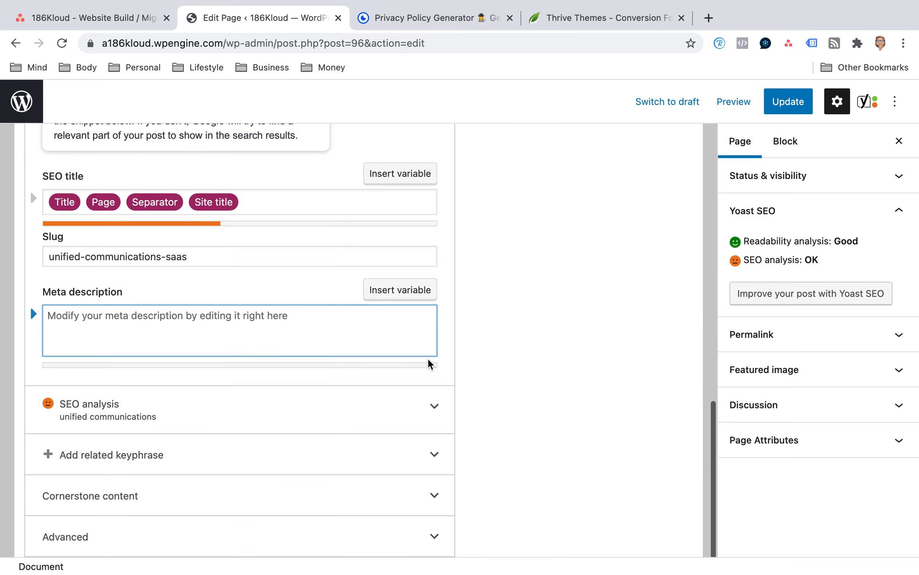
pyautogui.scroll(3, 607, 279)
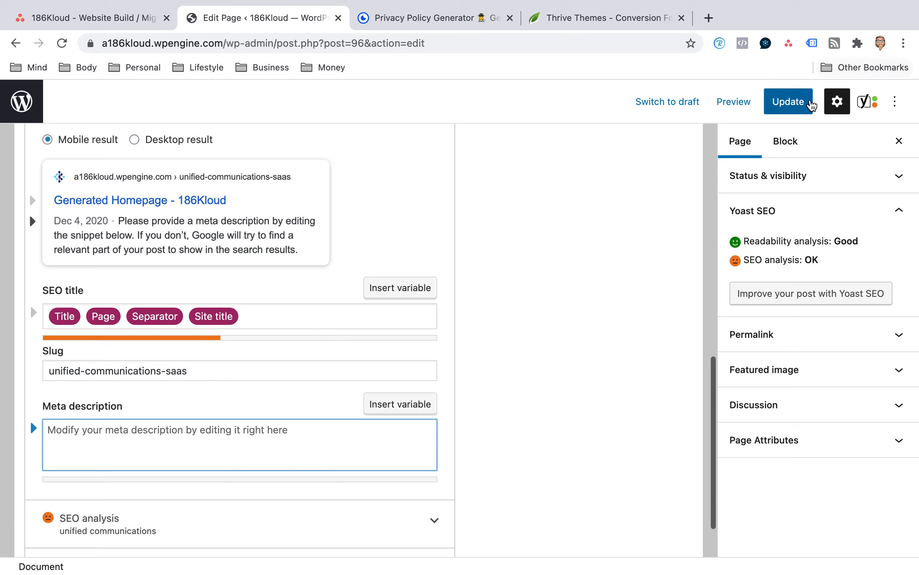
pyautogui.click(811, 105)
# Look over the Yoast SEO settings and open the page's readability analysis results.
pyautogui.scroll(2, 222, 338)
pyautogui.scroll(4, 116, 265)
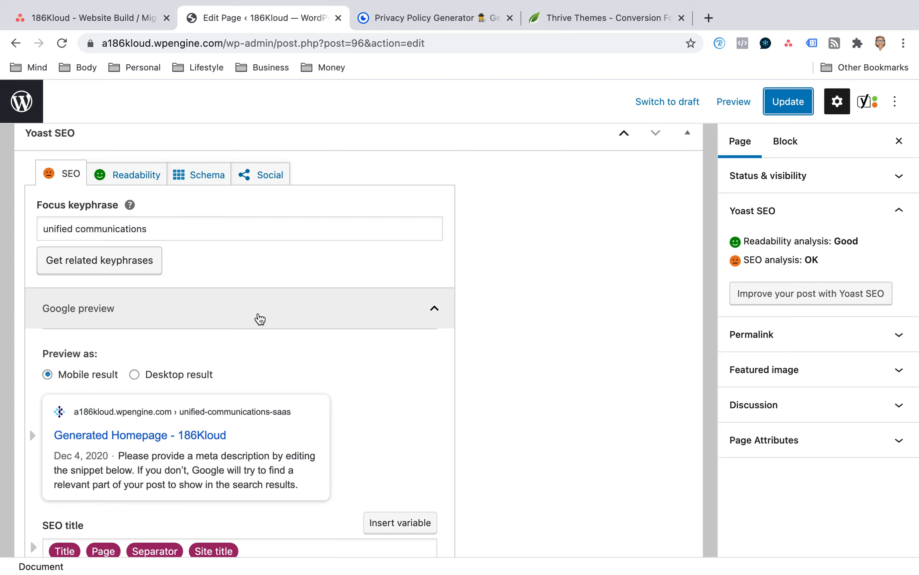
pyautogui.scroll(-3, 258, 318)
pyautogui.scroll(3, 259, 318)
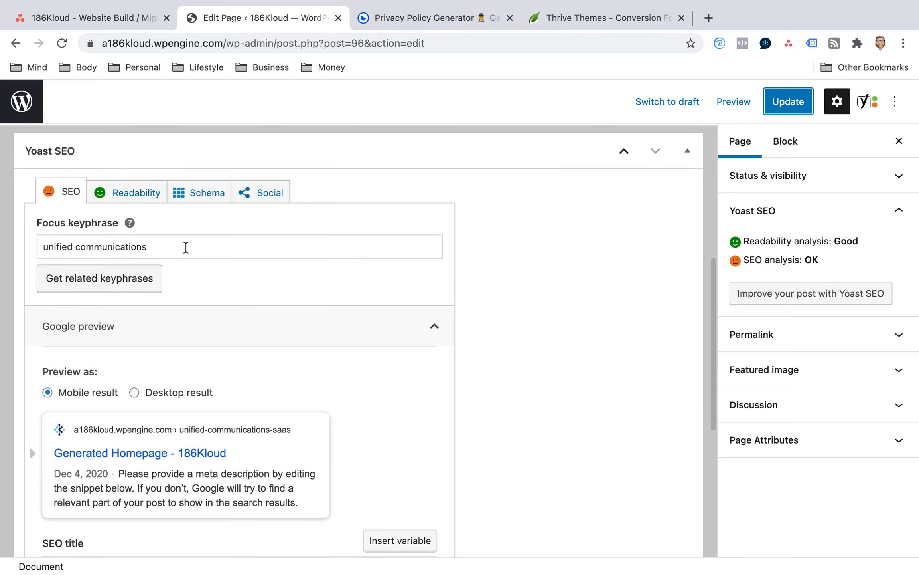
pyautogui.click(146, 198)
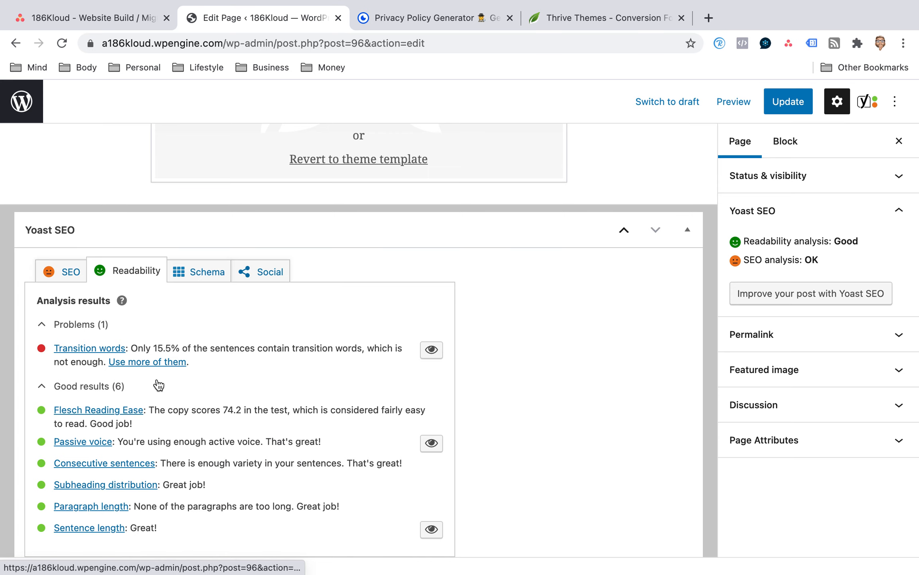
# Review the Generated Homepage's Yoast readability results and SEO rating, and return to the list of pages.
pyautogui.scroll(2, 159, 385)
pyautogui.scroll(2, 159, 383)
pyautogui.scroll(-3, 159, 383)
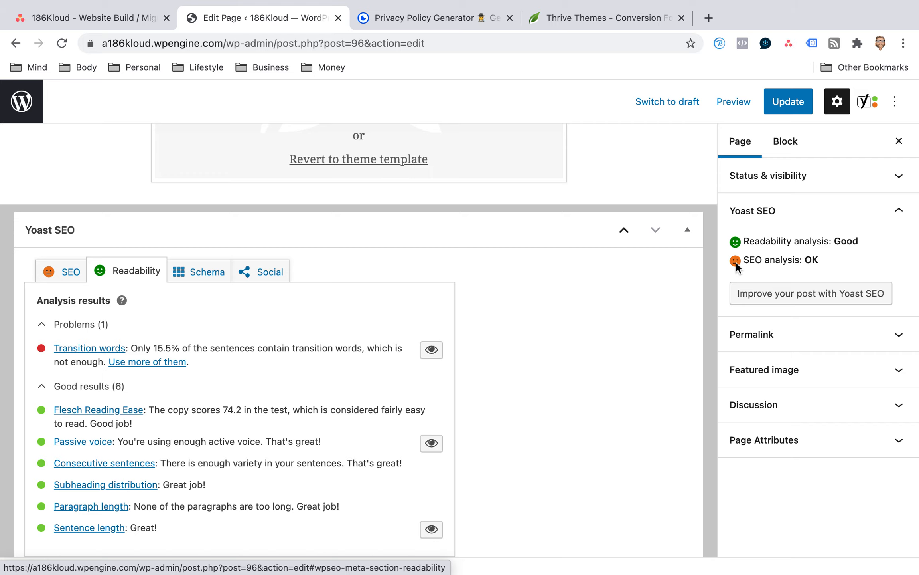
pyautogui.scroll(6, 95, 191)
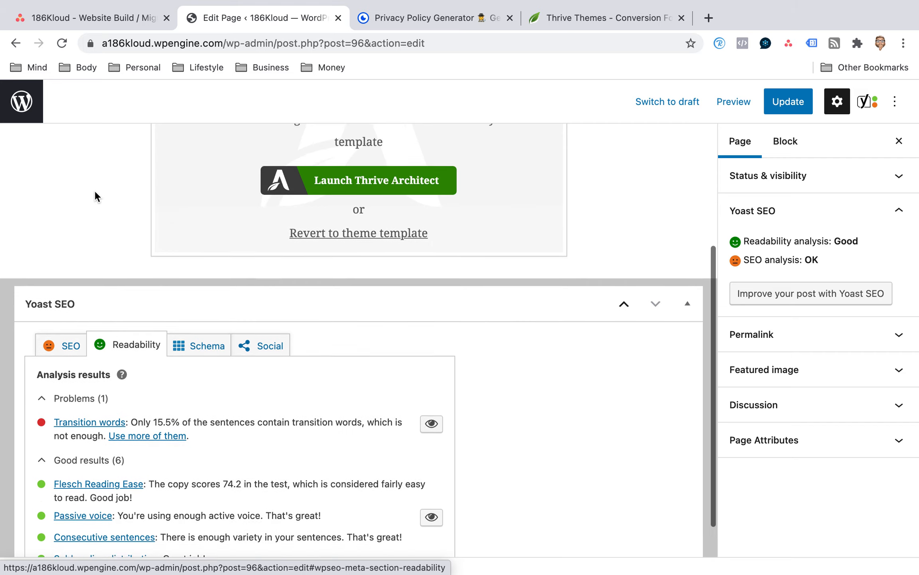
pyautogui.click(20, 103)
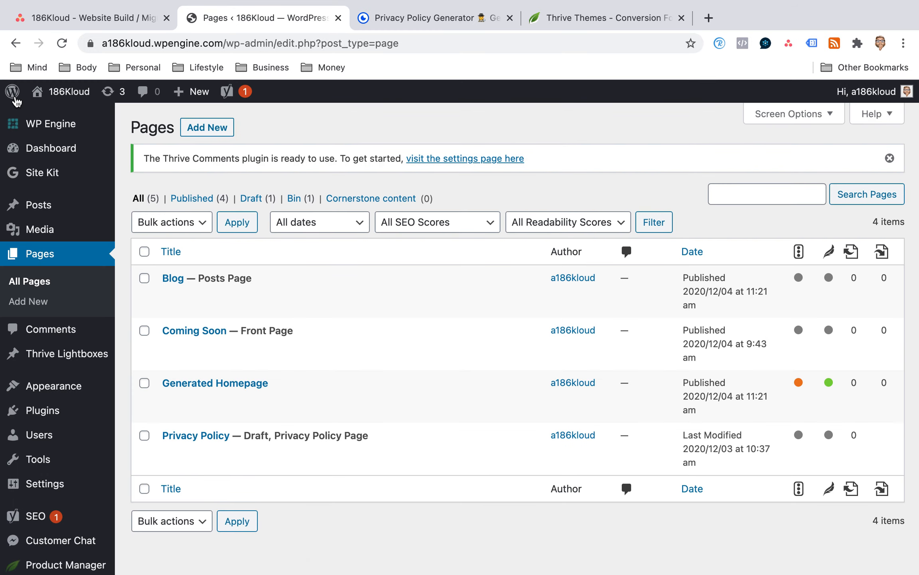
# Browse the Thrive University courses filtered by Create Landing Pages on the Thrive Themes site, and return to the WordPress pages list.
pyautogui.click(552, 23)
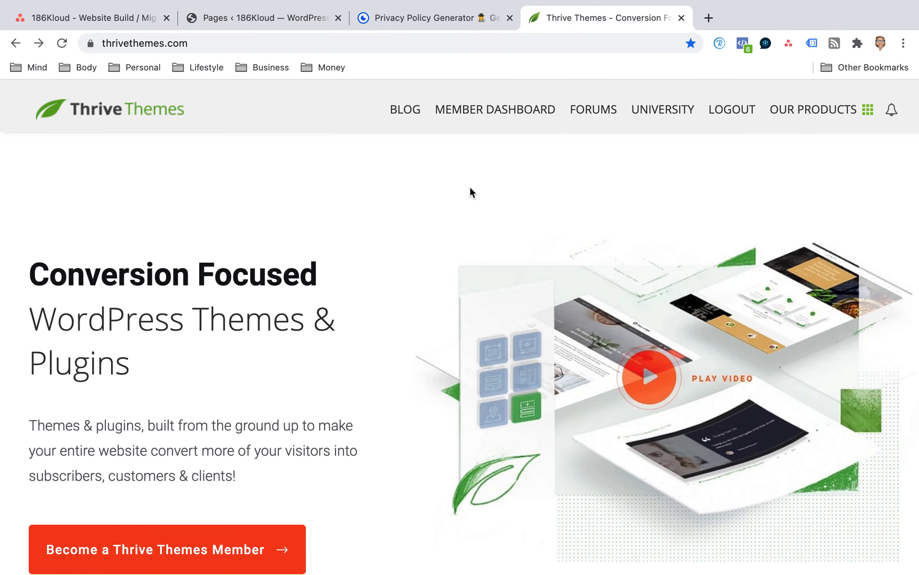
pyautogui.click(668, 118)
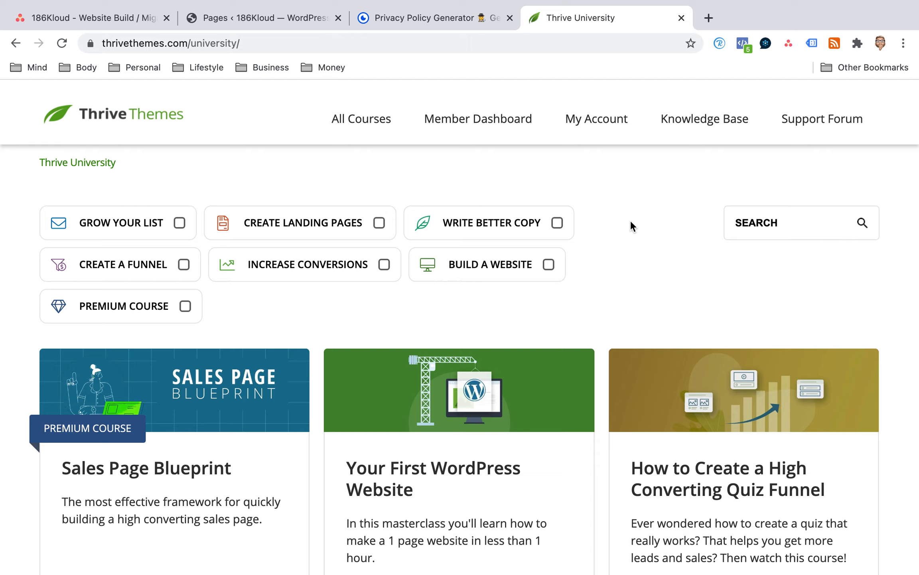
pyautogui.click(375, 235)
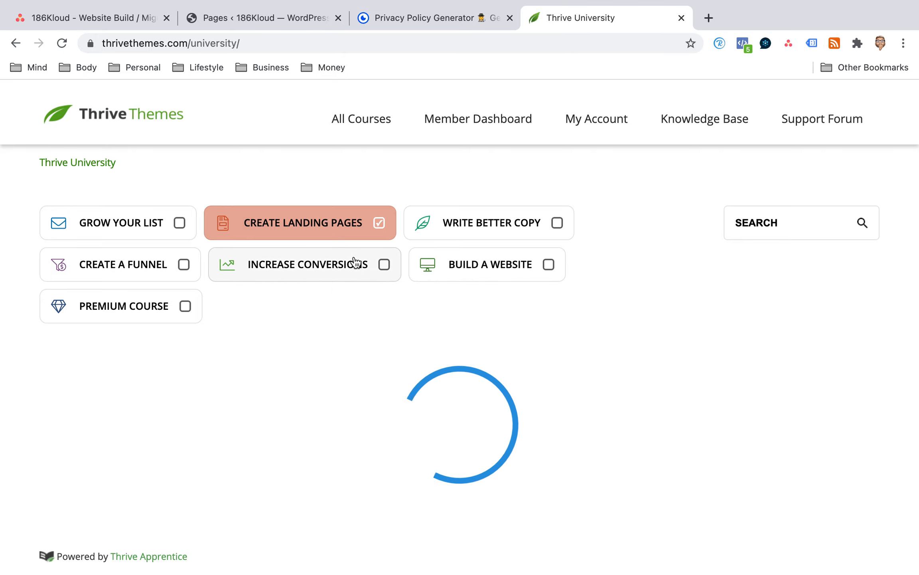
pyautogui.scroll(-3, 353, 262)
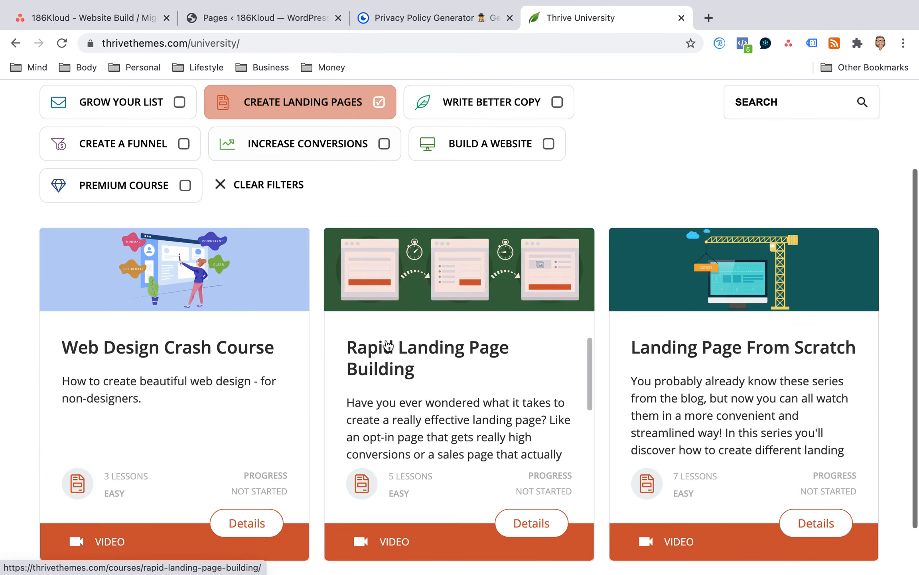
pyautogui.scroll(-1, 625, 282)
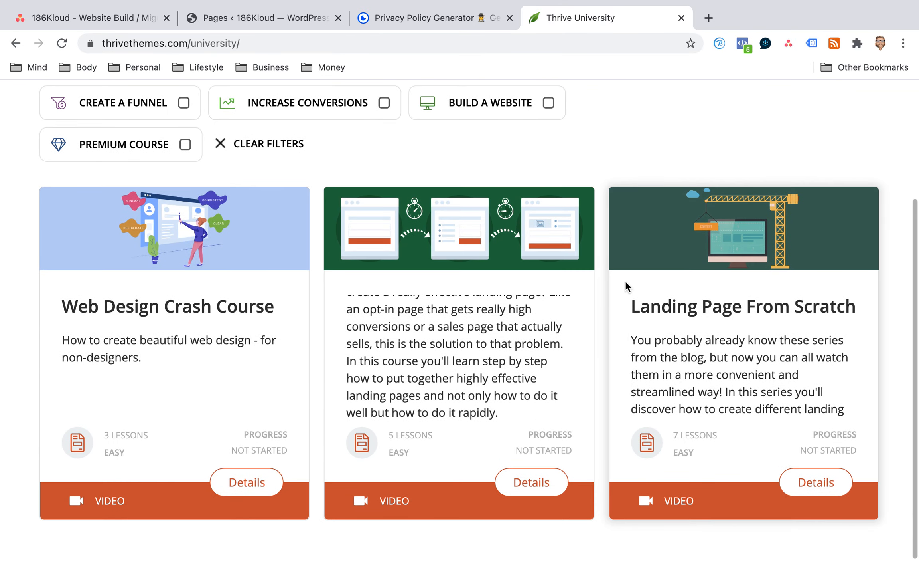
pyautogui.click(255, 17)
pyautogui.moveTo(55, 411)
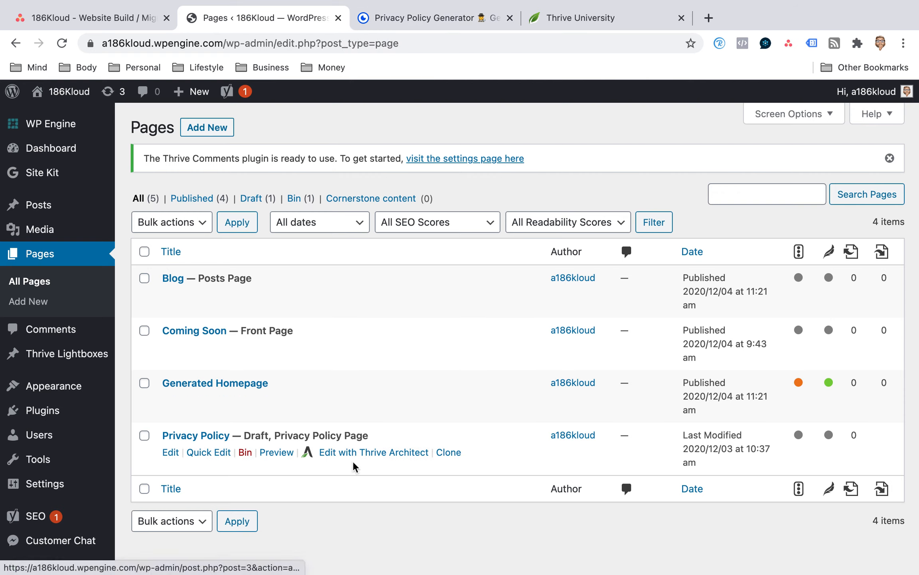
pyautogui.click(207, 454)
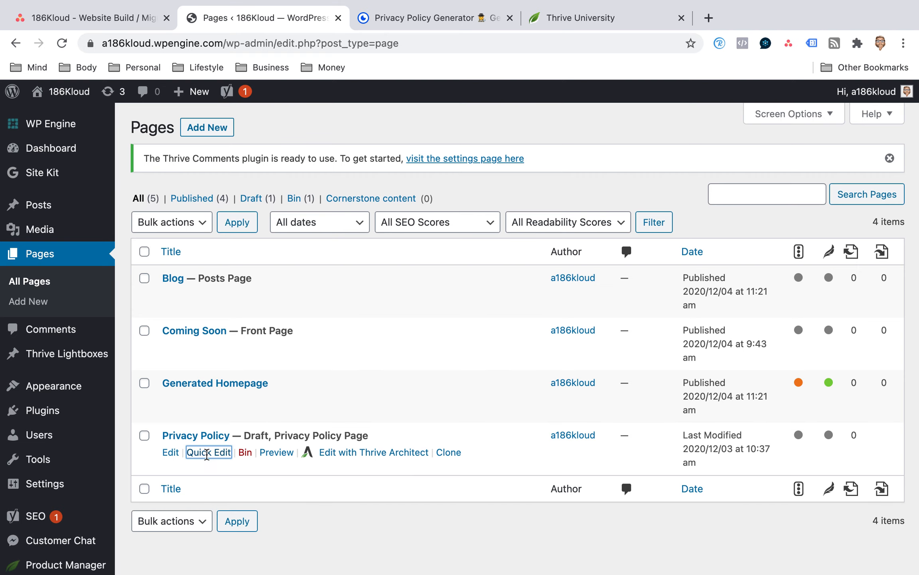
pyautogui.scroll(-3, 220, 438)
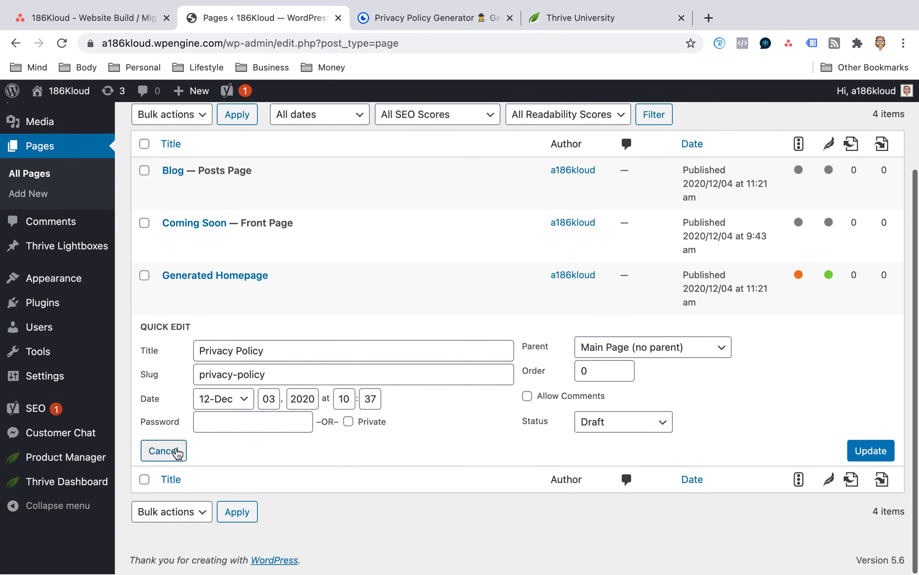
pyautogui.click(177, 451)
# Open the draft Privacy Policy page for editing and launch it in Thrive Architect.
pyautogui.click(171, 395)
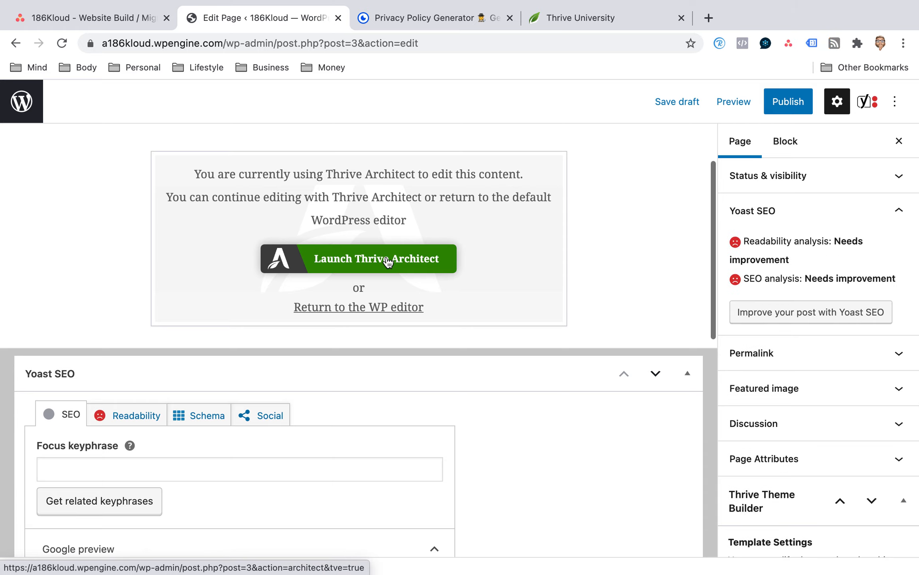
pyautogui.click(373, 260)
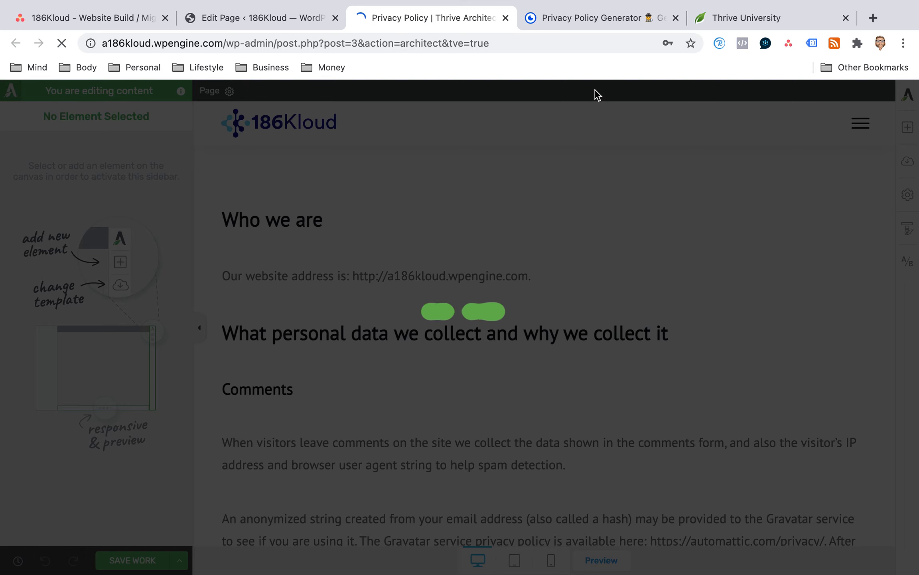
# Look at the GetTerms.io policy options and open the Privacy Policy subtask of Website Build / Migration in Asana.
pyautogui.click(599, 22)
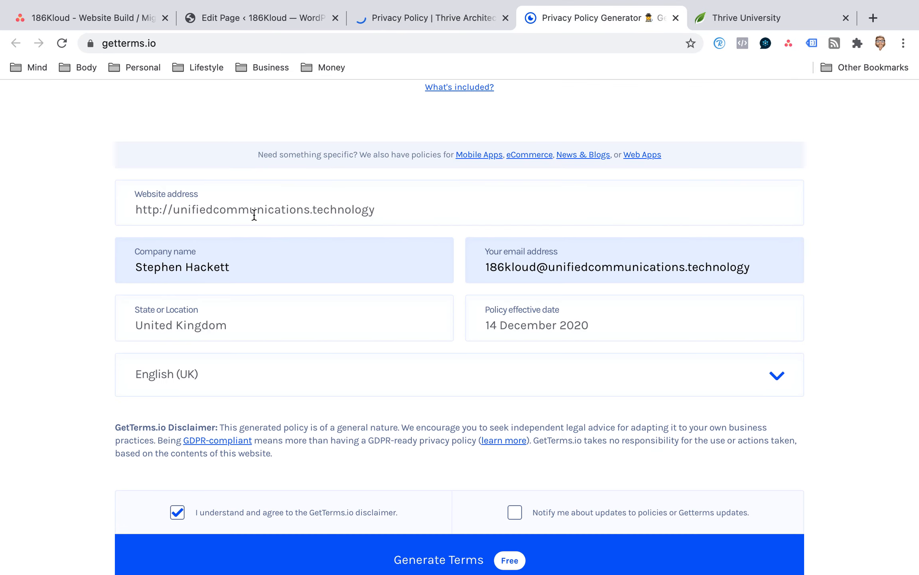
pyautogui.scroll(5, 255, 217)
pyautogui.scroll(6, 255, 217)
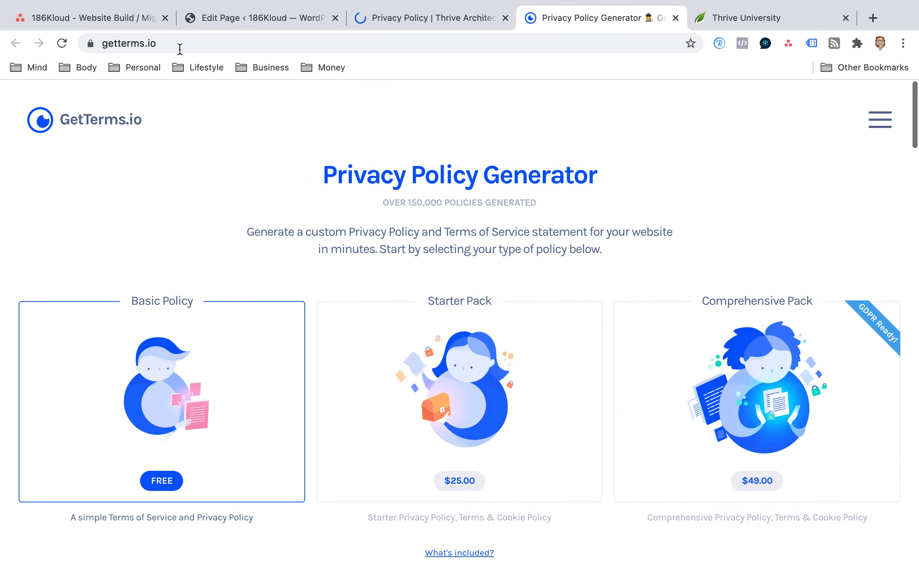
pyautogui.click(133, 23)
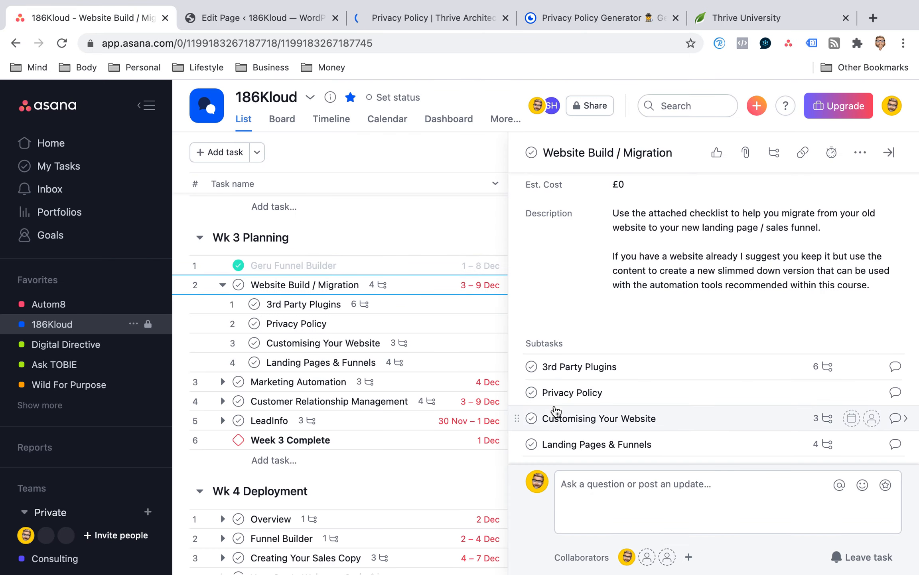
pyautogui.scroll(-2, 555, 411)
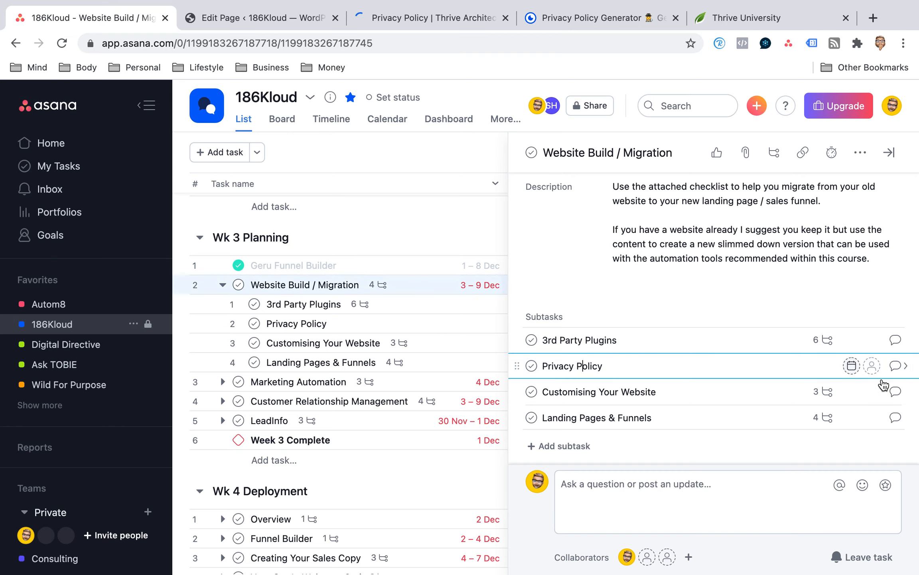
pyautogui.click(894, 366)
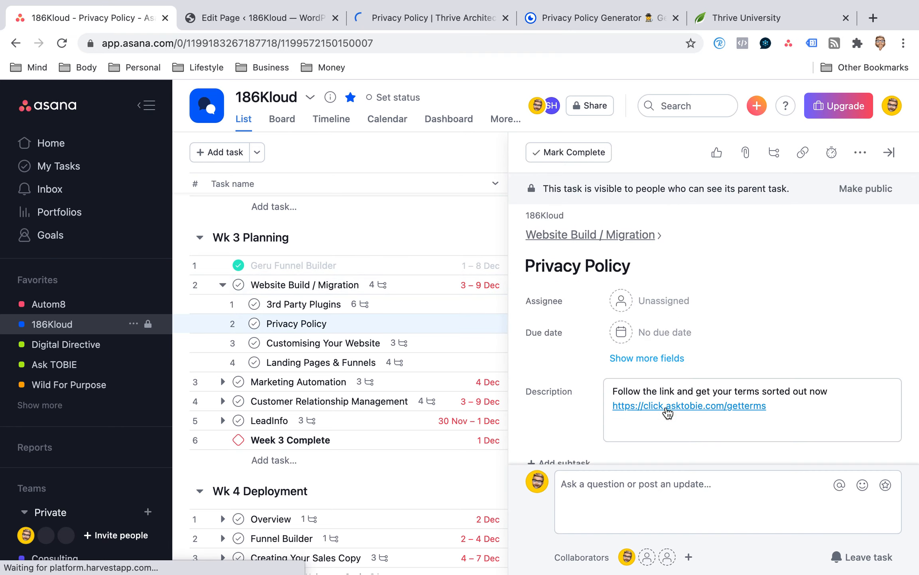
# On GetTerms.io, generate the free Basic Policy terms with update notifications enabled and copy the resulting privacy policy to the clipboard.
pyautogui.click(434, 20)
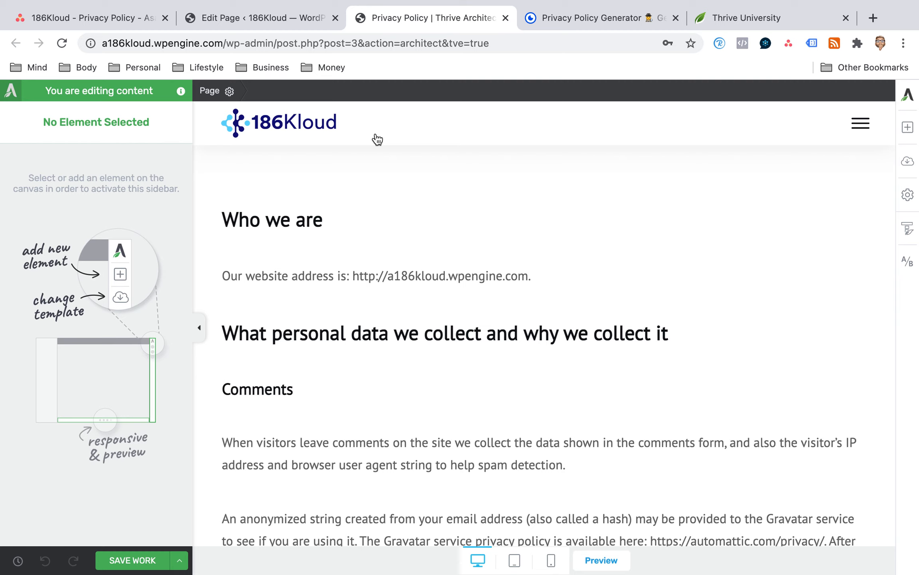
pyautogui.click(576, 19)
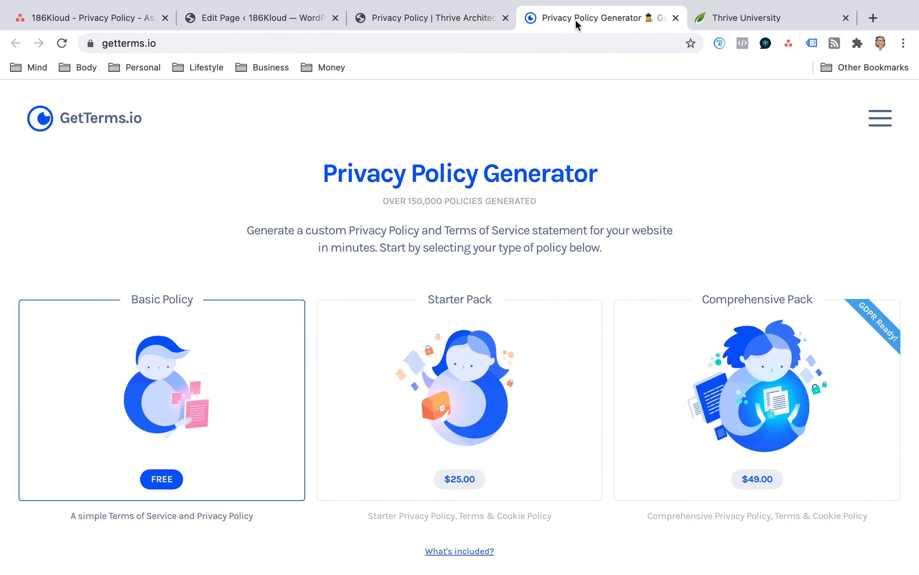
pyautogui.scroll(-2, 496, 147)
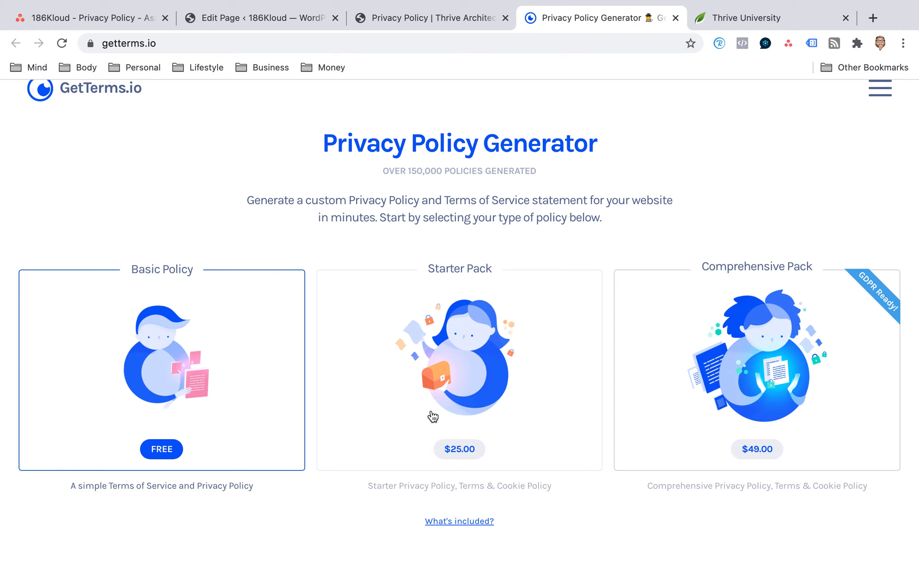
pyautogui.scroll(-5, 339, 275)
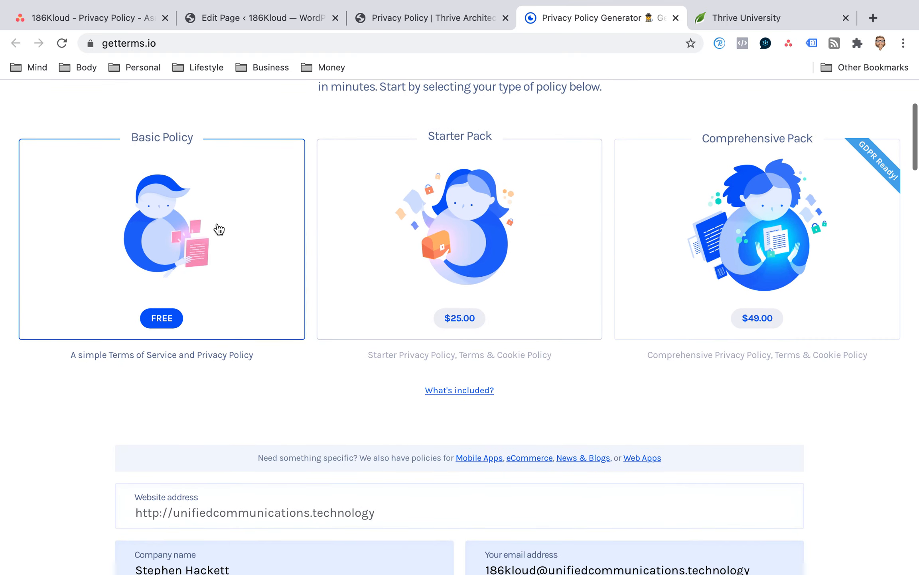
pyautogui.scroll(-5, 218, 227)
pyautogui.scroll(-4, 219, 228)
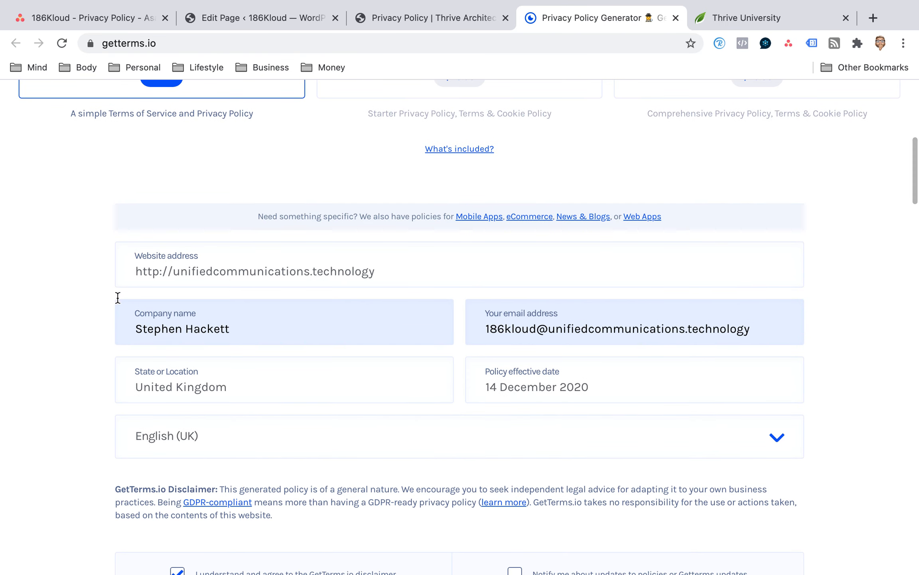
pyautogui.scroll(-4, 259, 280)
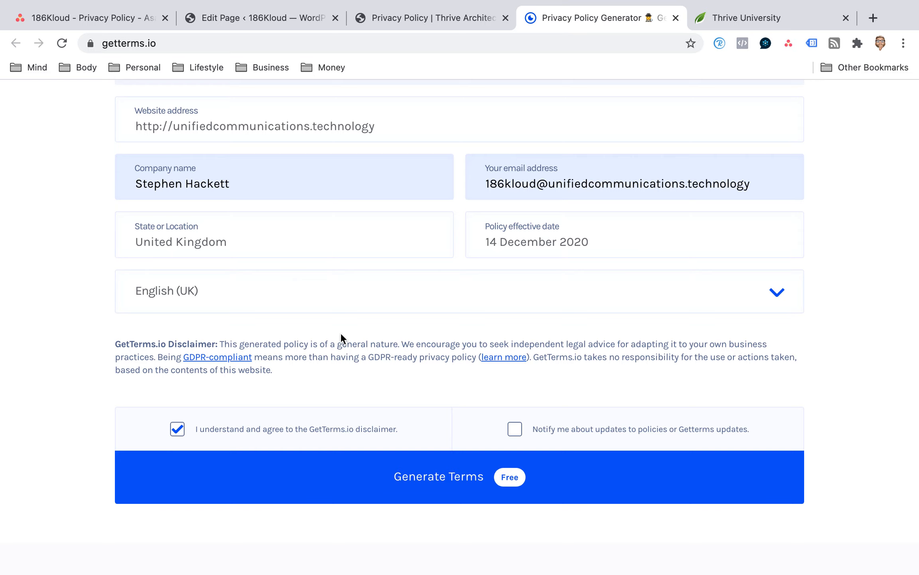
pyautogui.click(515, 428)
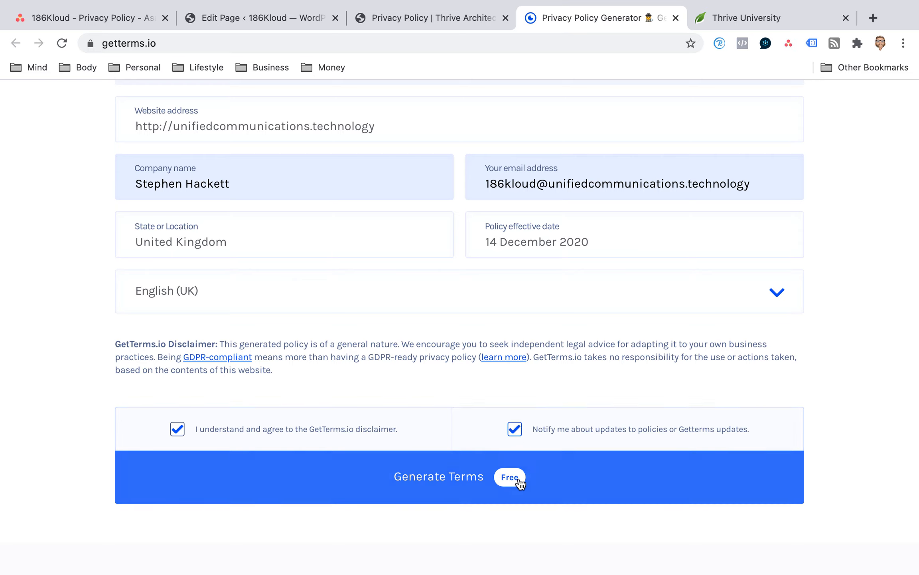
pyautogui.click(466, 484)
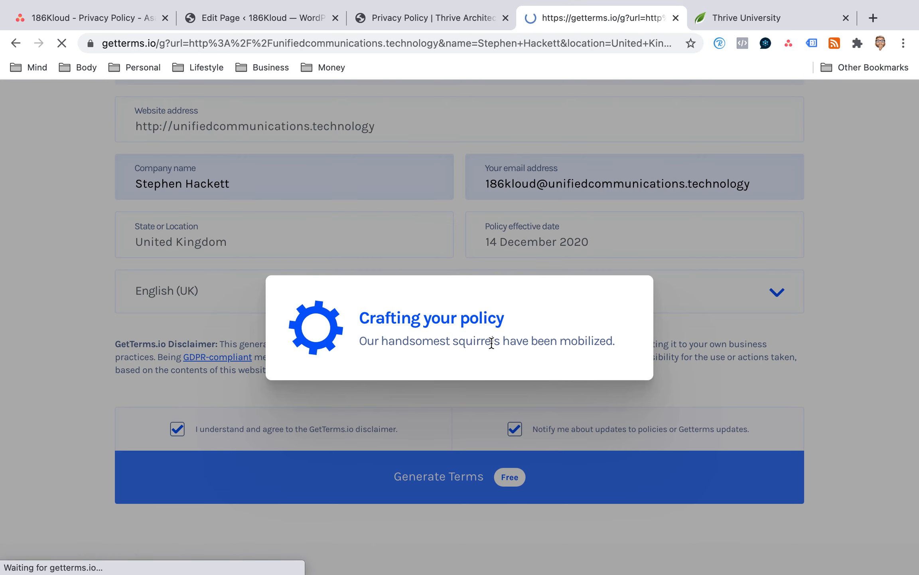
pyautogui.scroll(-3, 492, 343)
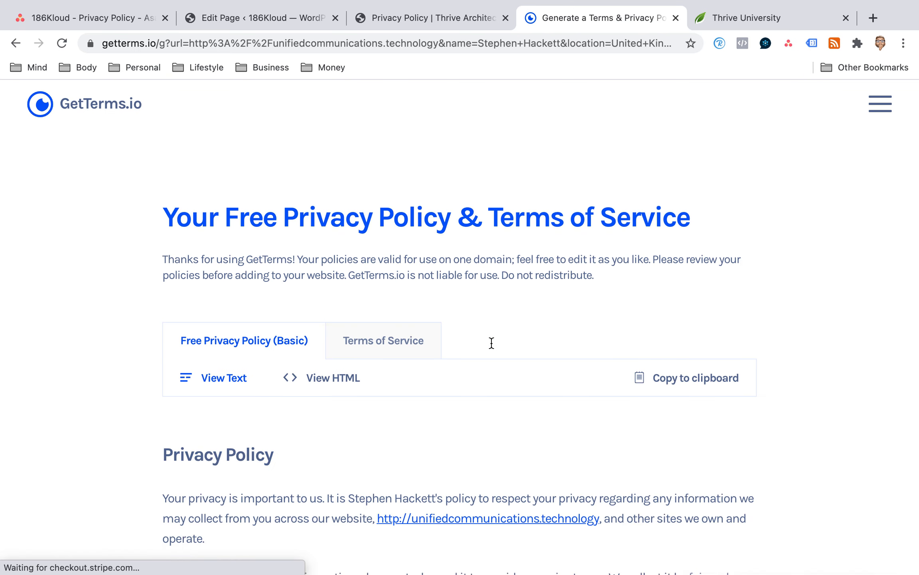
pyautogui.click(660, 331)
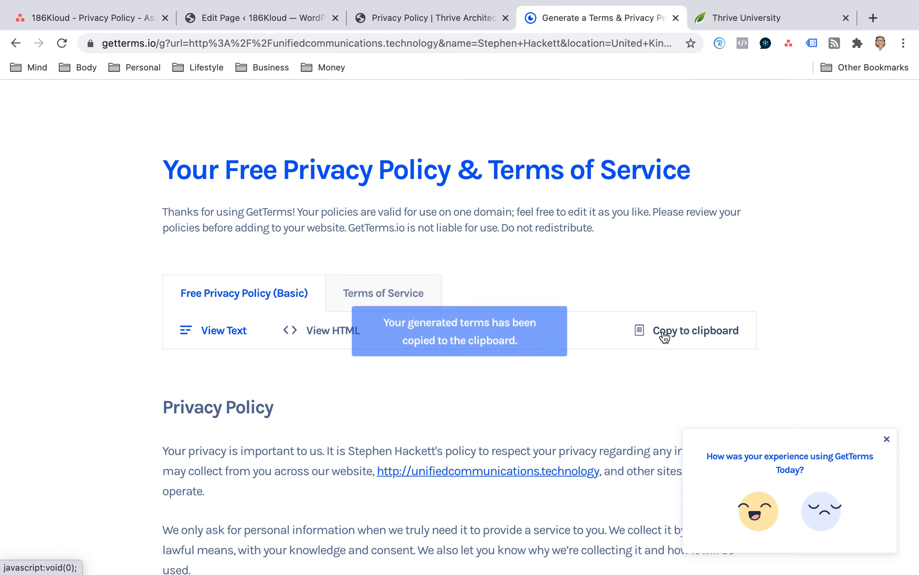
# In Thrive Architect, delete the Privacy Policy page's existing WordPress content and add a Text element to the post content area.
pyautogui.click(448, 23)
pyautogui.click(240, 215)
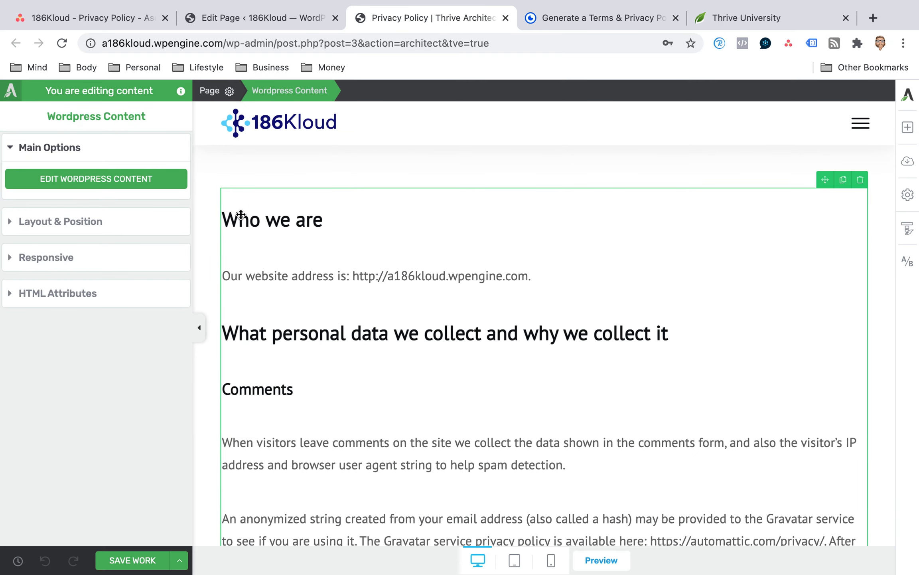
pyautogui.click(860, 180)
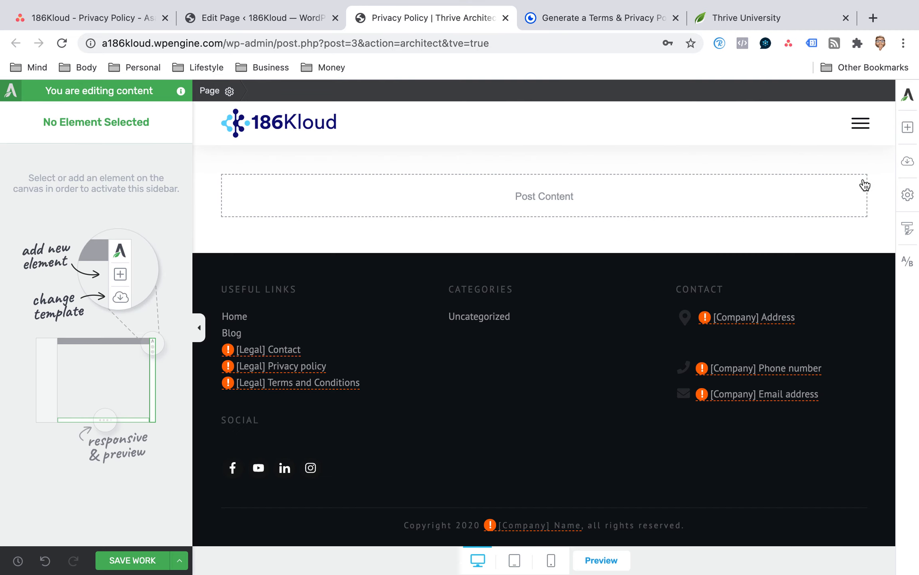
pyautogui.click(908, 128)
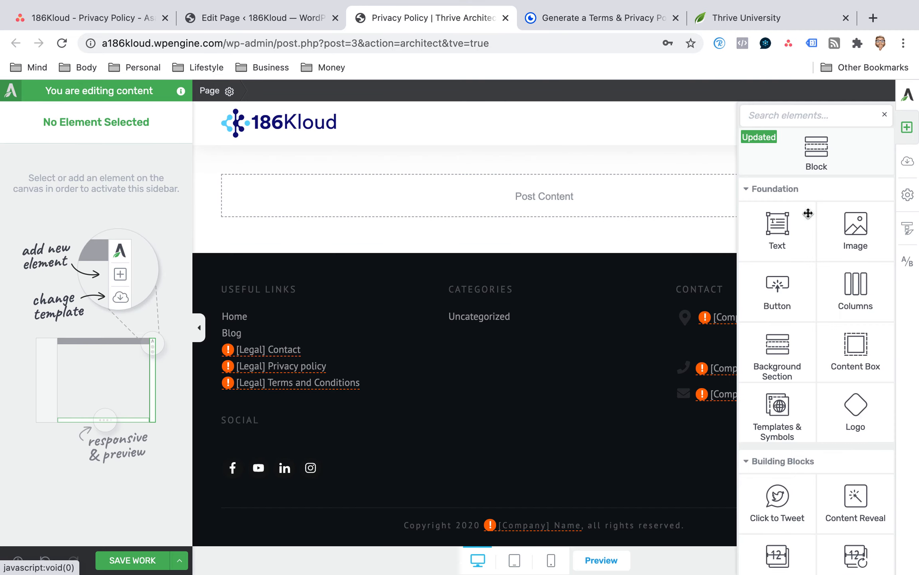
pyautogui.moveTo(775, 230); pyautogui.dragTo(542, 209)
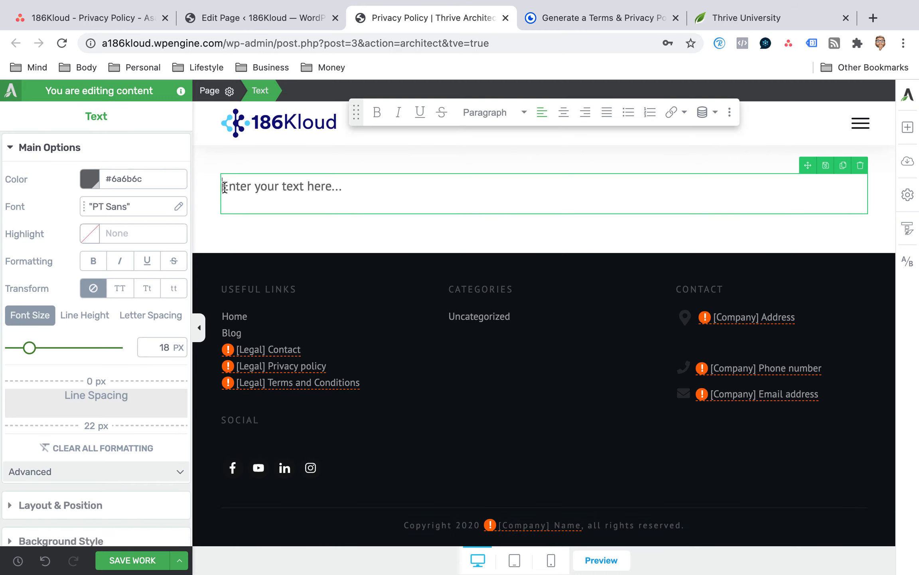
# Replace the new Text element's placeholder with the copied privacy policy text.
pyautogui.rightClick(225, 186)
pyautogui.click(405, 197)
pyautogui.click(280, 190)
pyautogui.tripleClick(280, 190)
pyautogui.rightClick(268, 186)
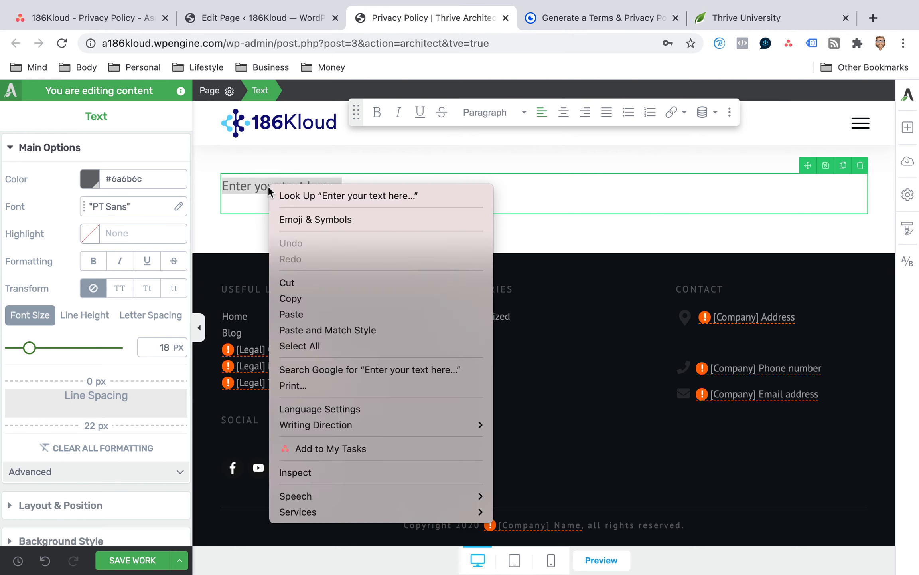
pyautogui.click(310, 313)
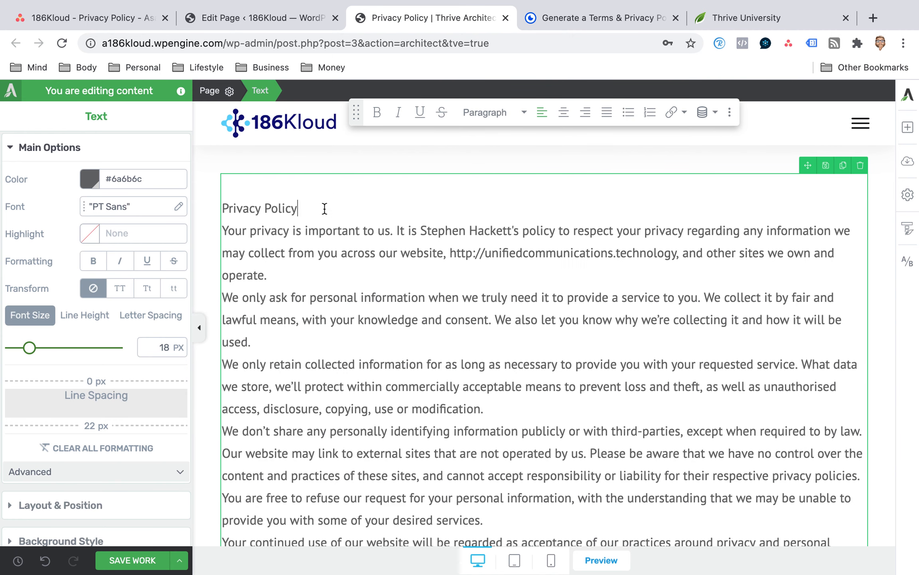
# Insert spacing after the Privacy Policy heading and between the policy paragraphs, down to the line before the effective date.
pyautogui.press('Return')
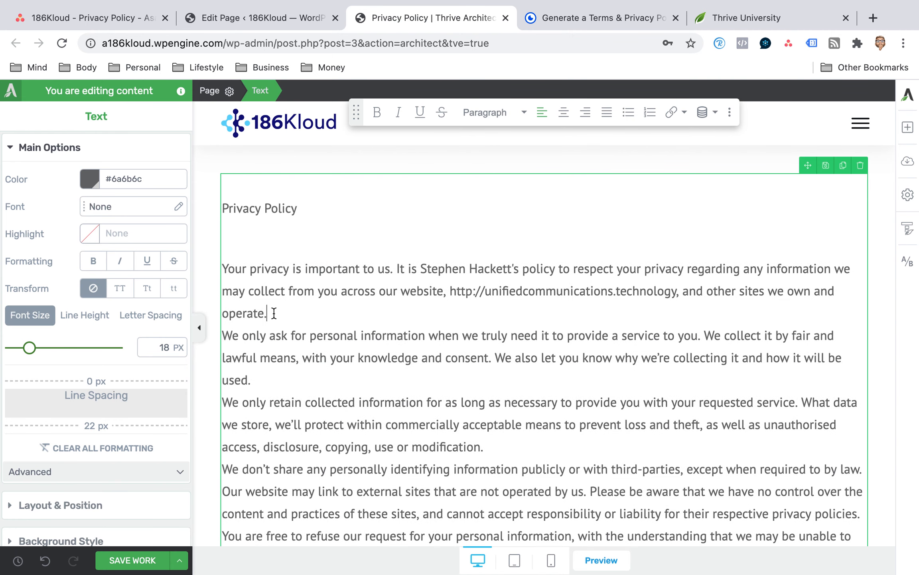
pyautogui.click(273, 313)
pyautogui.press('Return')
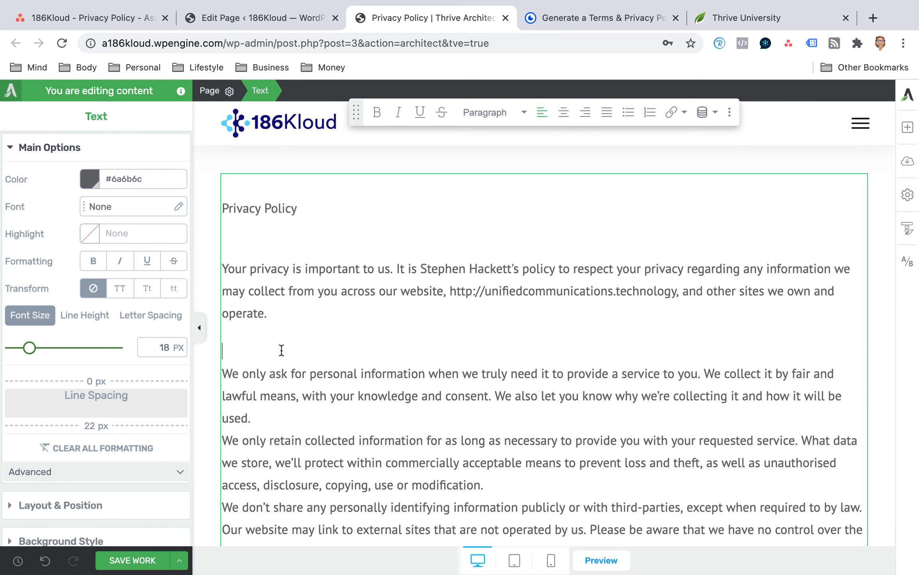
pyautogui.click(254, 417)
pyautogui.press('Return')
pyautogui.scroll(-3, 293, 410)
pyautogui.click(485, 427)
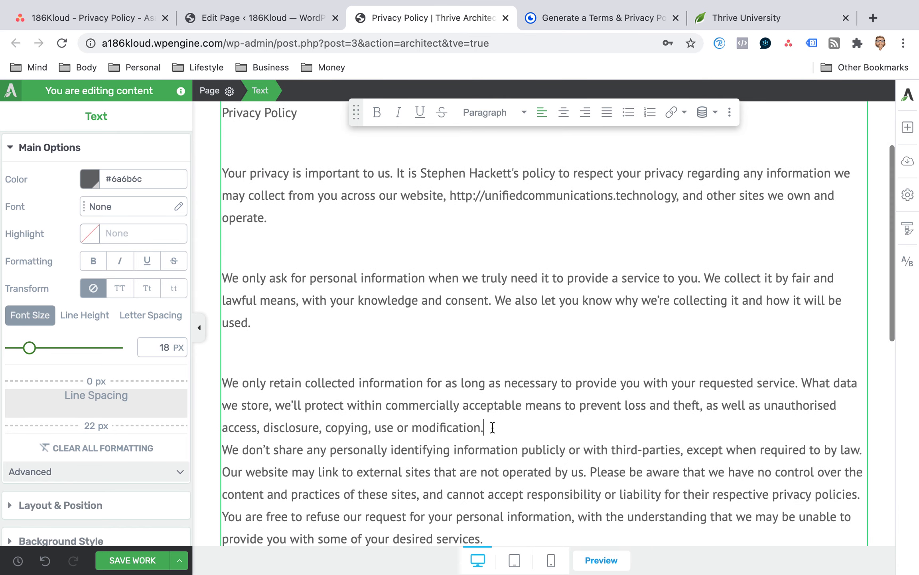
pyautogui.press('Return')
pyautogui.scroll(-6, 445, 403)
pyautogui.click(491, 371)
pyautogui.press('Return')
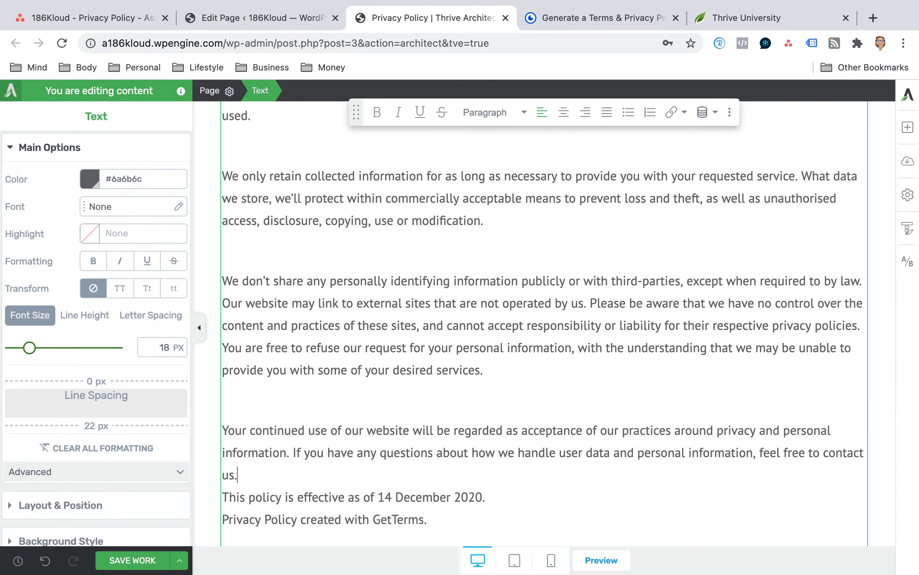
pyautogui.press('Return')
# Apply bold to the Privacy Policy heading line.
pyautogui.scroll(7, 269, 417)
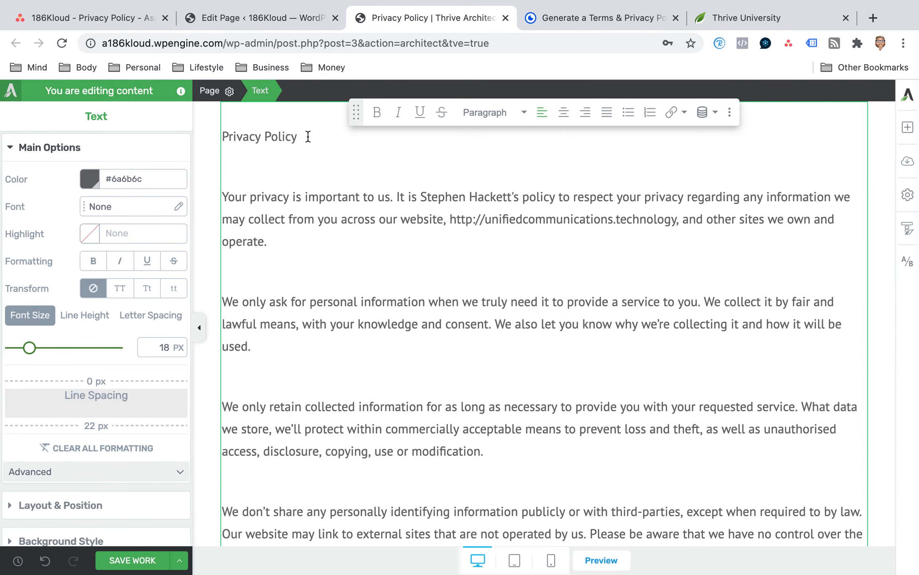
pyautogui.moveTo(308, 136); pyautogui.dragTo(221, 137)
pyautogui.click(377, 112)
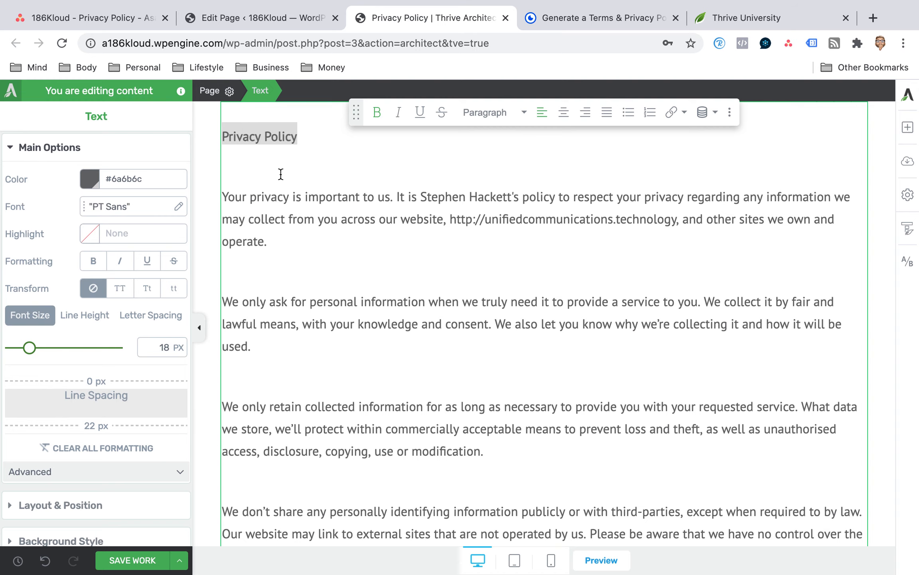
# Tighten the gaps below the heading and between the upper policy paragraphs to a single blank line, and save the page.
pyautogui.click(266, 182)
pyautogui.press('BackSpace')
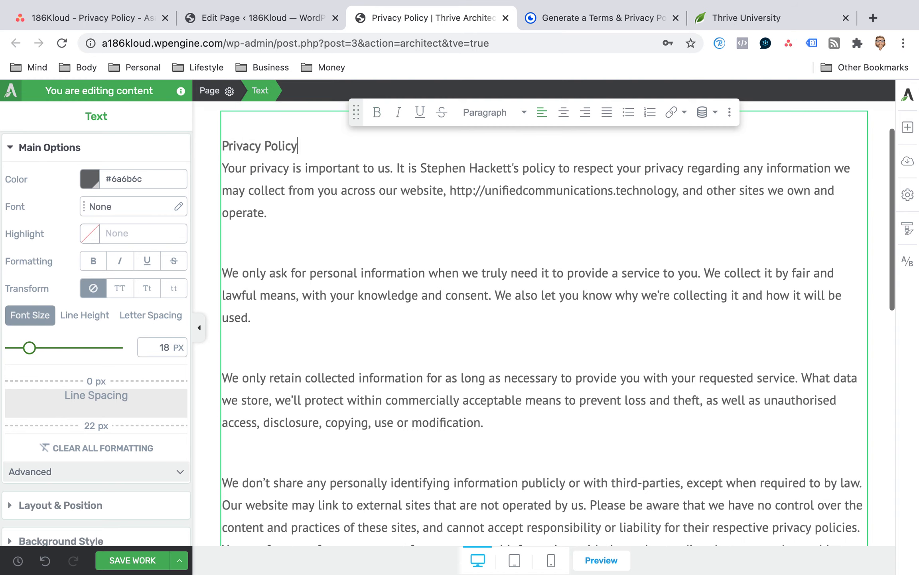
pyautogui.press('Return')
pyautogui.press('BackSpace')
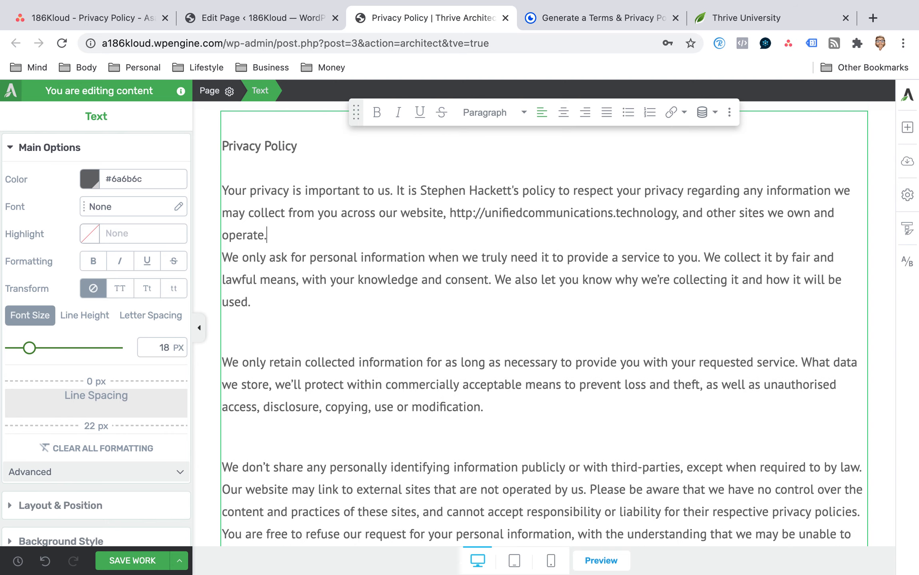
pyautogui.press('Return')
pyautogui.click(231, 370)
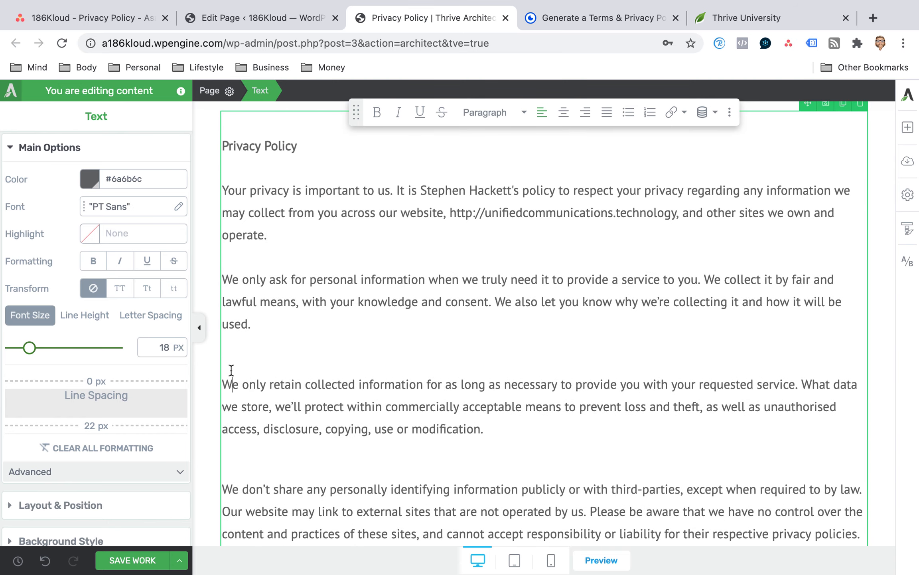
pyautogui.press('BackSpace')
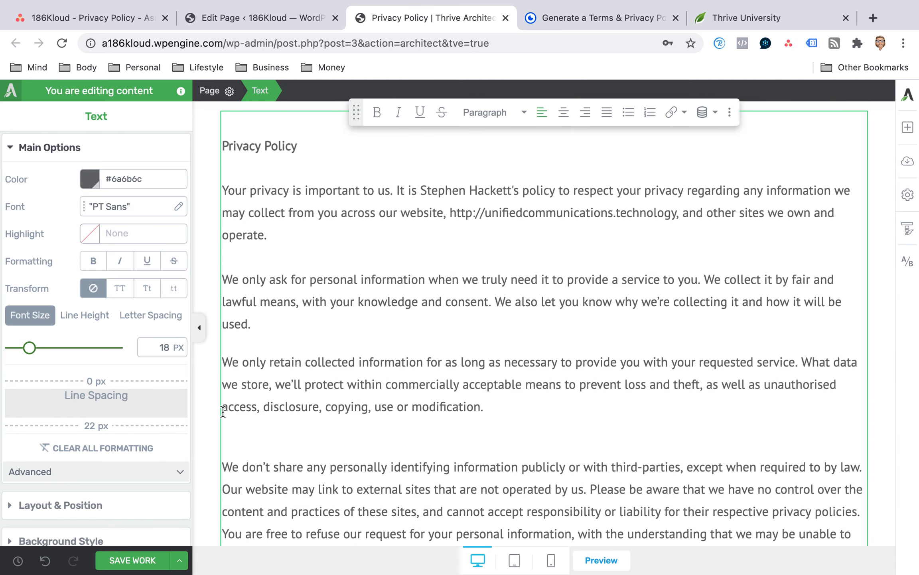
pyautogui.click(237, 450)
pyautogui.press('BackSpace')
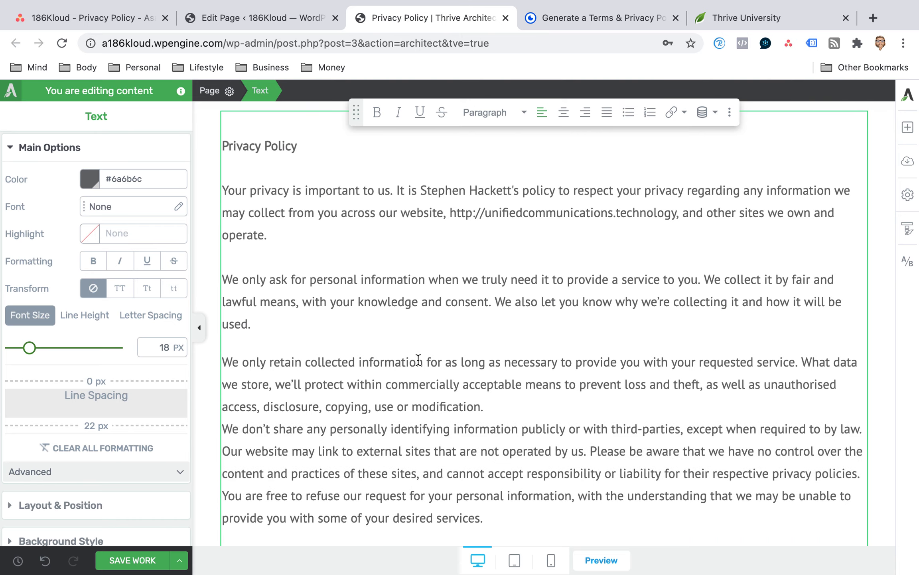
pyautogui.press('Return')
pyautogui.scroll(-3, 509, 281)
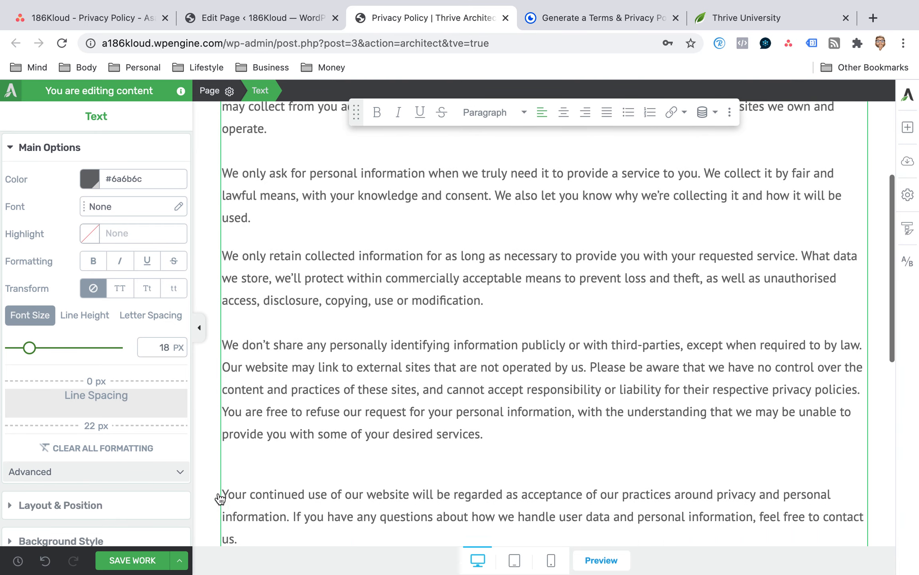
pyautogui.click(160, 559)
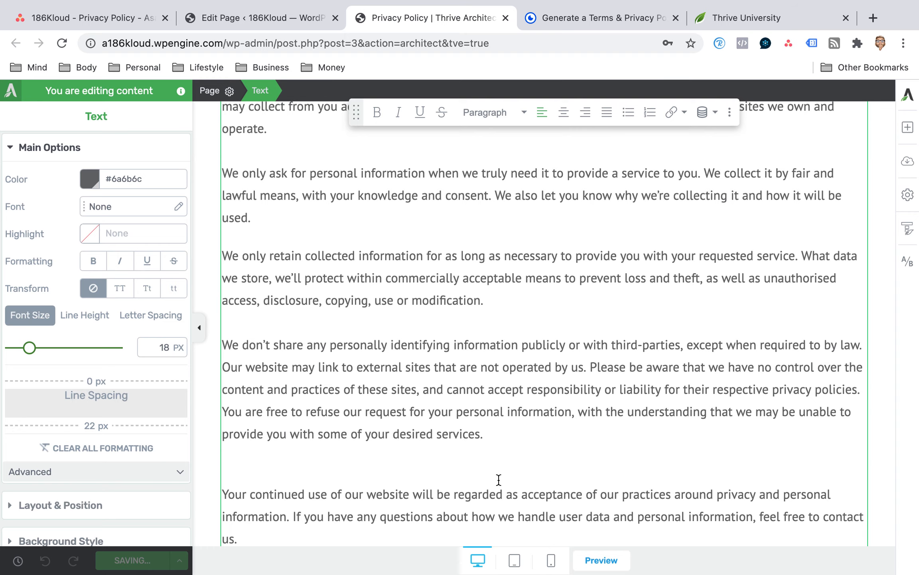
# Check the Privacy Policy page in tablet and mobile views down to the footer's legal and contact fields, and save the work.
pyautogui.click(515, 559)
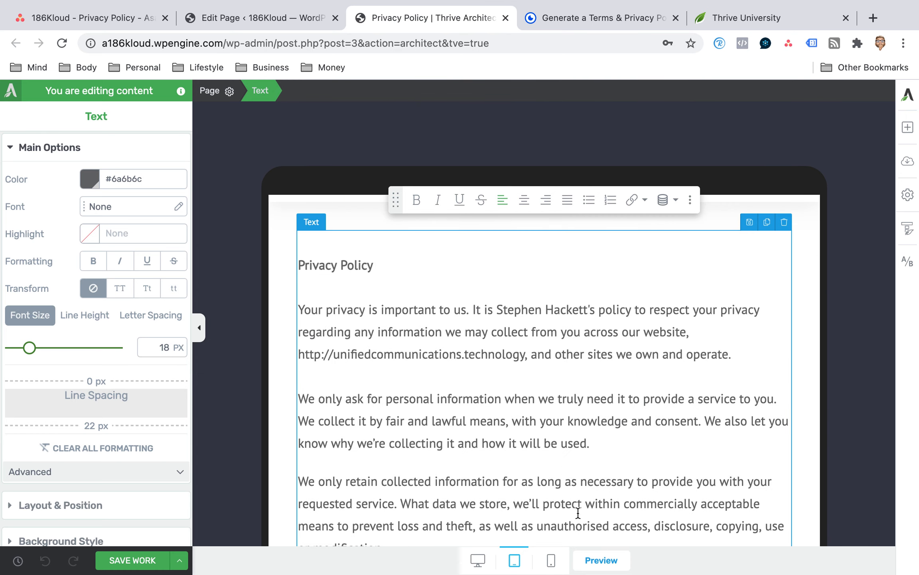
pyautogui.click(551, 559)
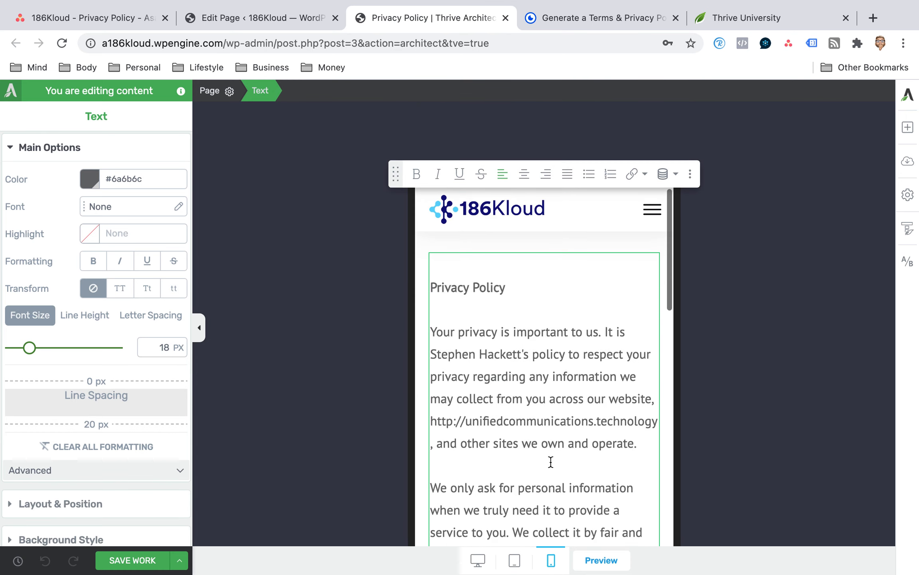
pyautogui.scroll(-5, 550, 369)
pyautogui.scroll(-15, 553, 367)
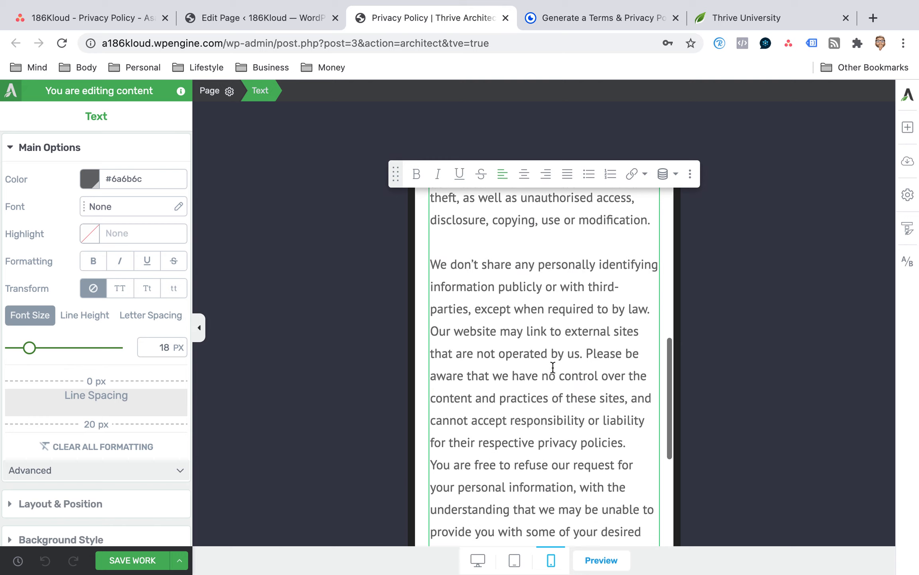
pyautogui.scroll(10, 553, 369)
pyautogui.scroll(5, 554, 372)
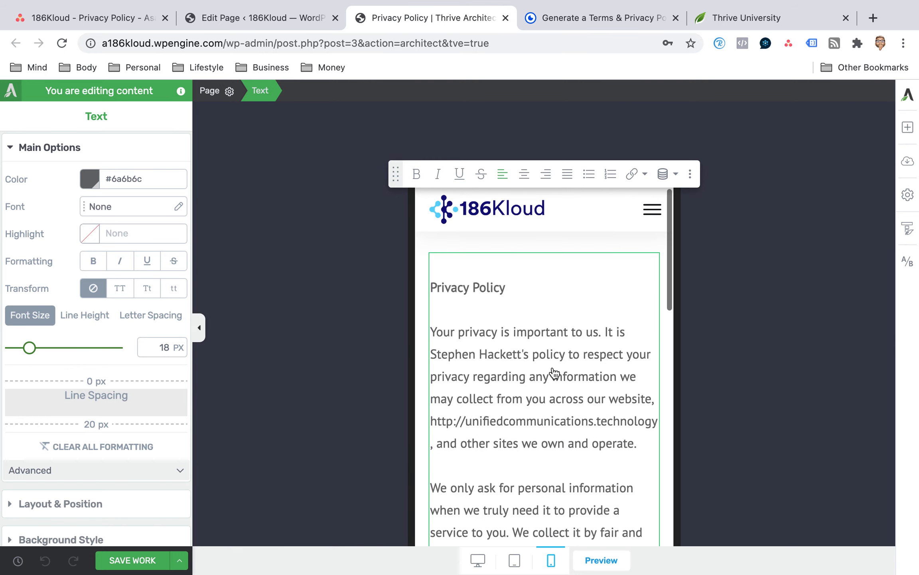
pyautogui.scroll(-15, 505, 303)
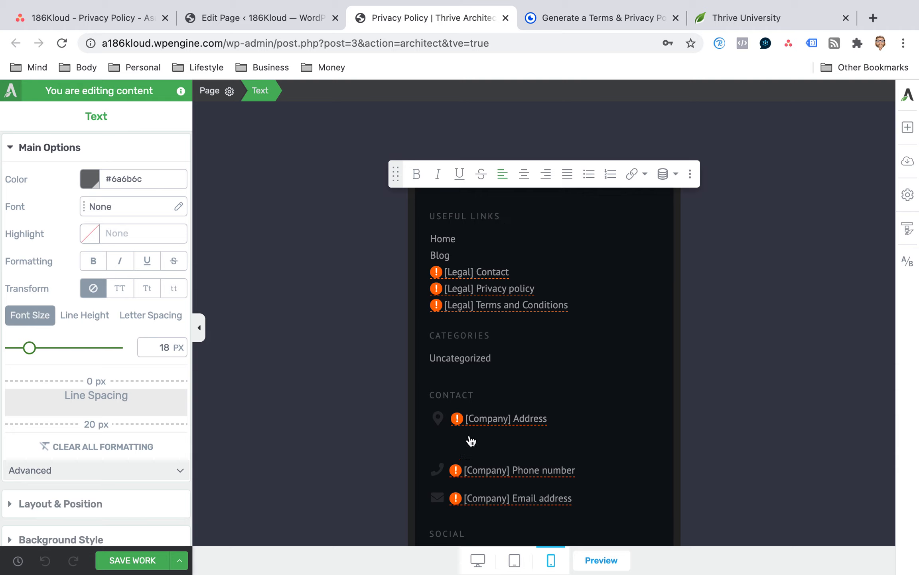
pyautogui.click(145, 560)
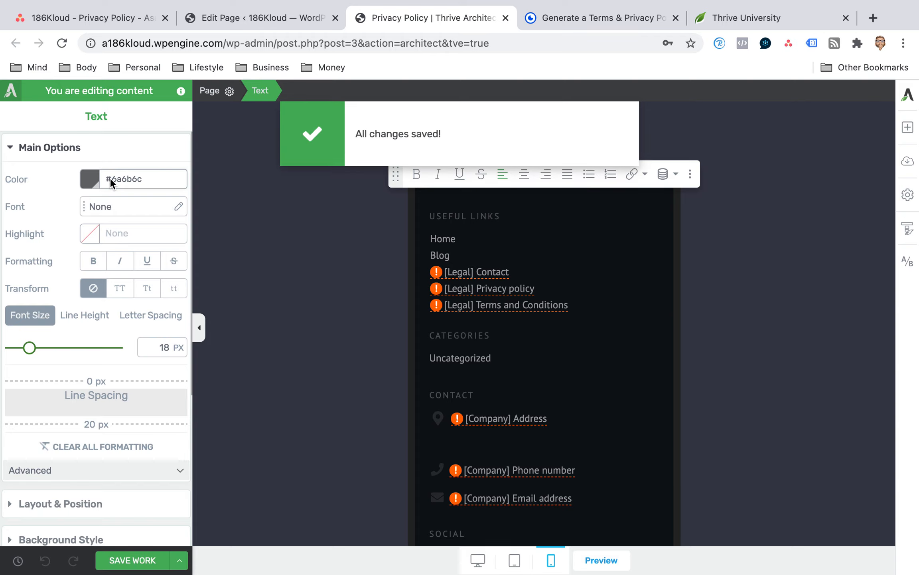
pyautogui.click(170, 44)
pyautogui.click(172, 43)
pyautogui.moveTo(187, 44); pyautogui.dragTo(361, 45)
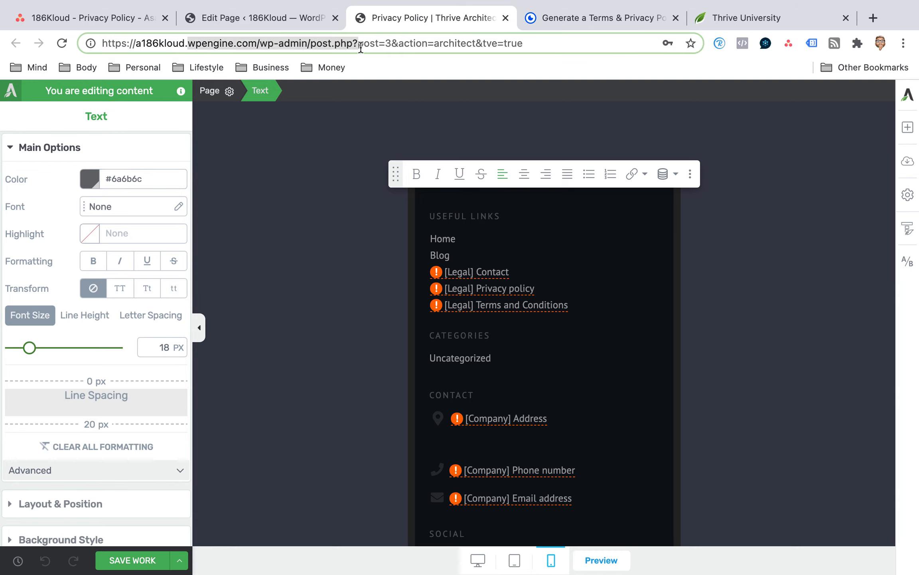
pyautogui.press('BackSpace')
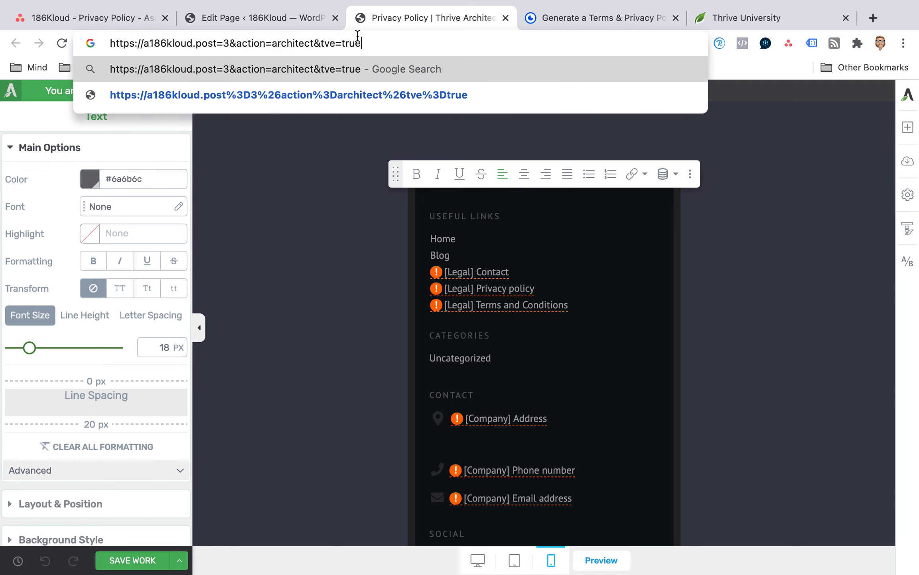
# Go to the WordPress admin of unifiedcommunications.technology and log in with the prefilled credentials.
pyautogui.moveTo(368, 46); pyautogui.dragTo(74, 42)
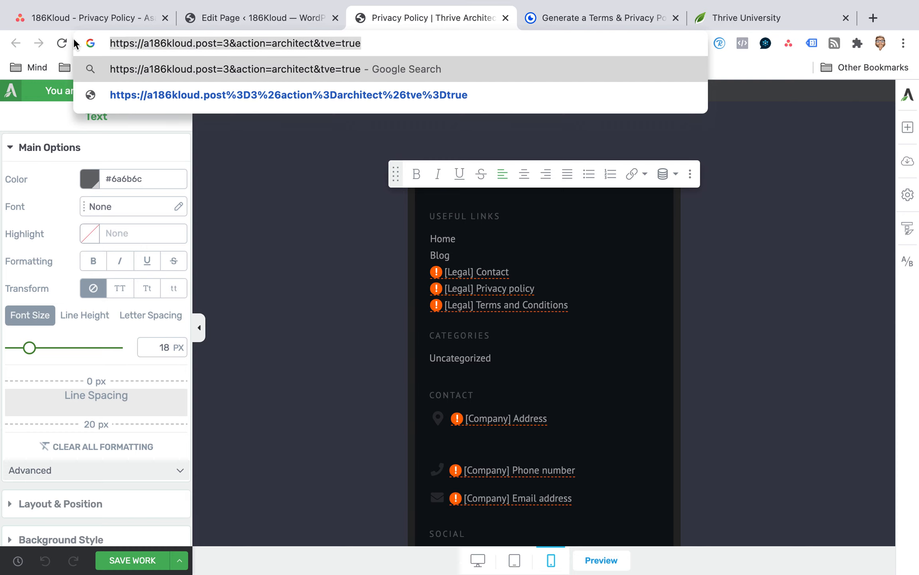
pyautogui.write('un')
pyautogui.press('Right')
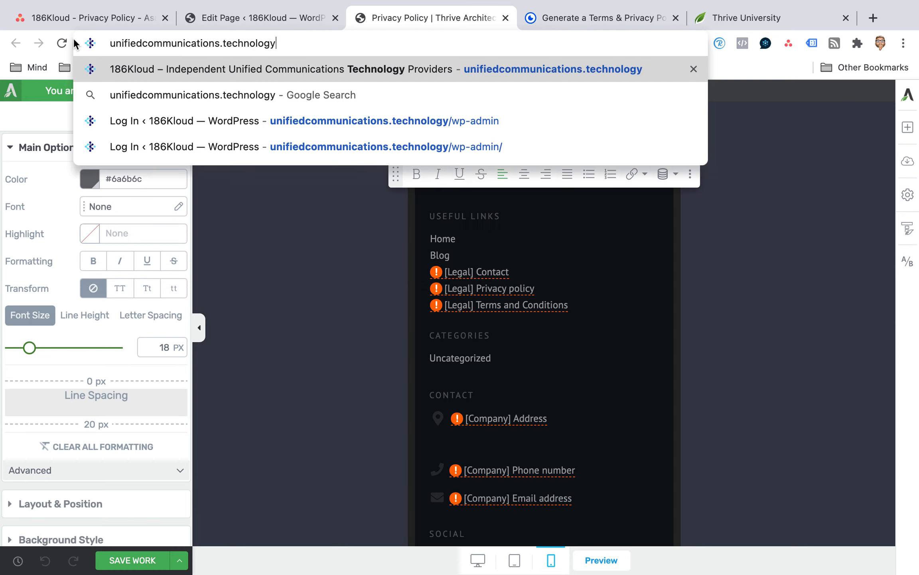
pyautogui.write('/')
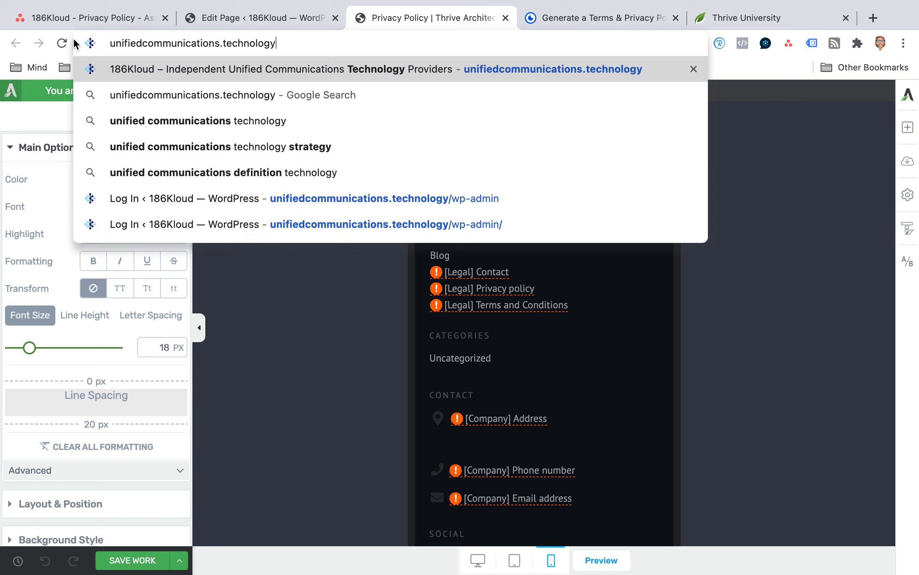
pyautogui.write('wp-')
pyautogui.press('Return')
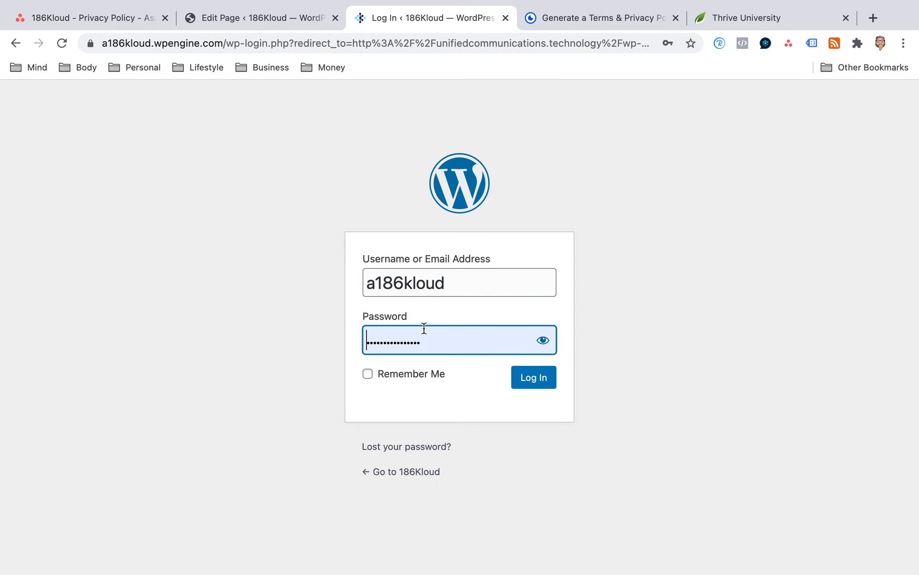
pyautogui.click(527, 378)
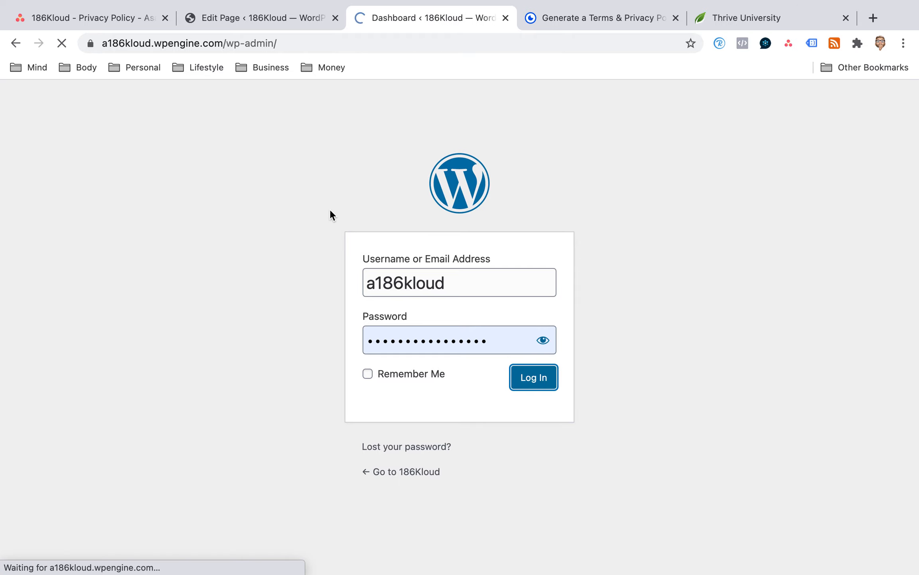
# Open the Smart Site settings from the Thrive Dashboard.
pyautogui.scroll(-3, 69, 259)
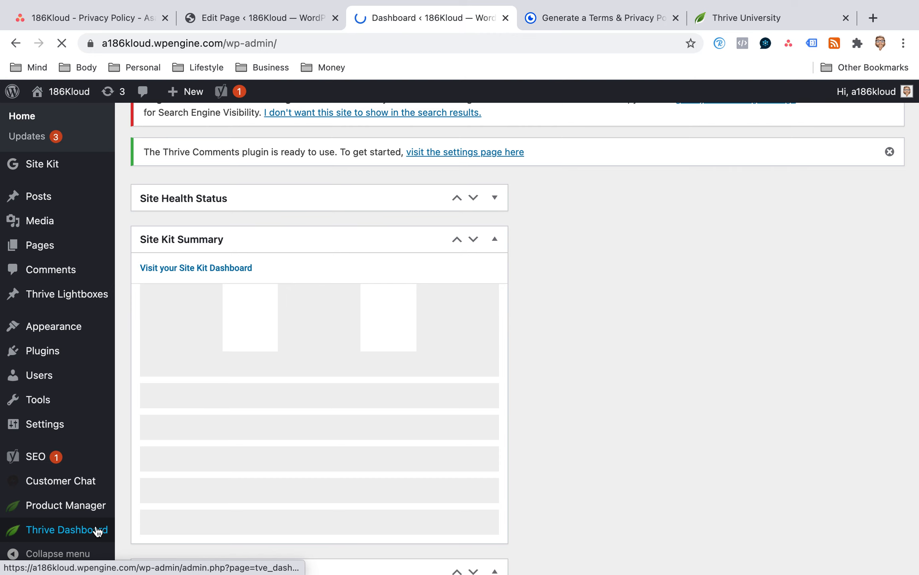
pyautogui.click(103, 531)
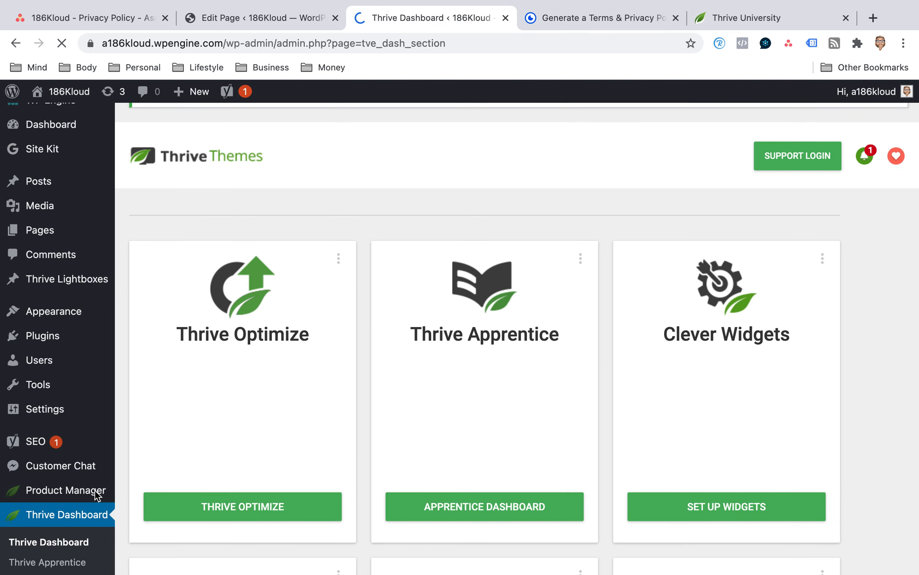
pyautogui.click(94, 490)
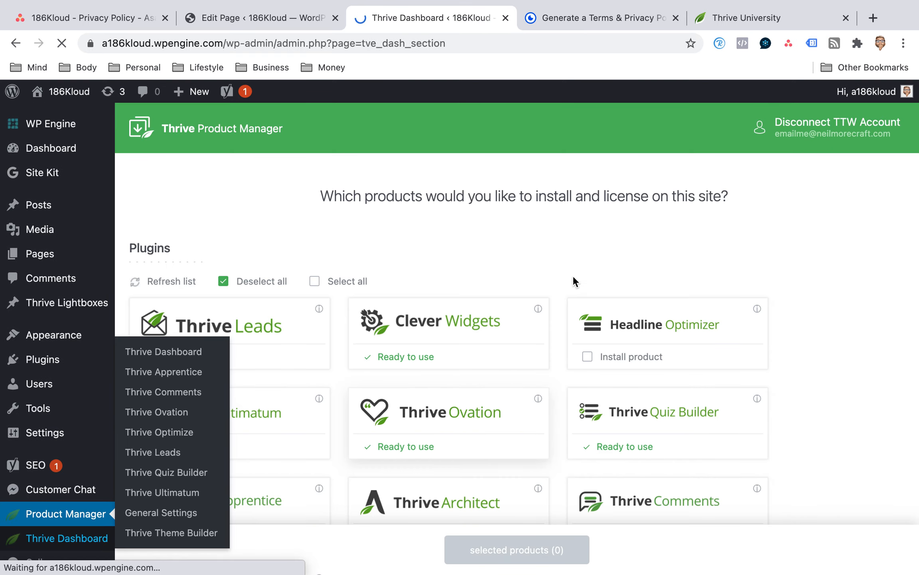
pyautogui.scroll(-5, 573, 275)
pyautogui.scroll(-5, 573, 275)
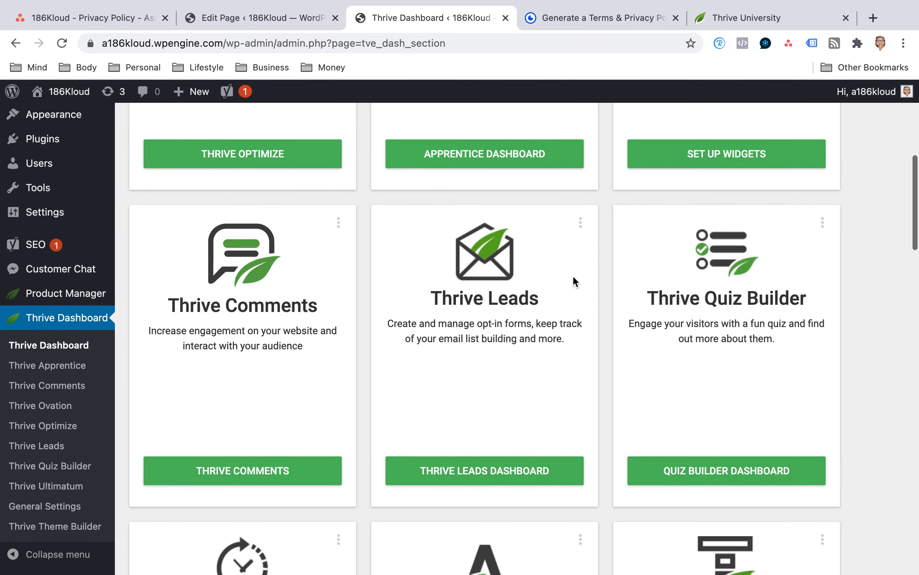
pyautogui.scroll(-15, 573, 275)
pyautogui.click(709, 494)
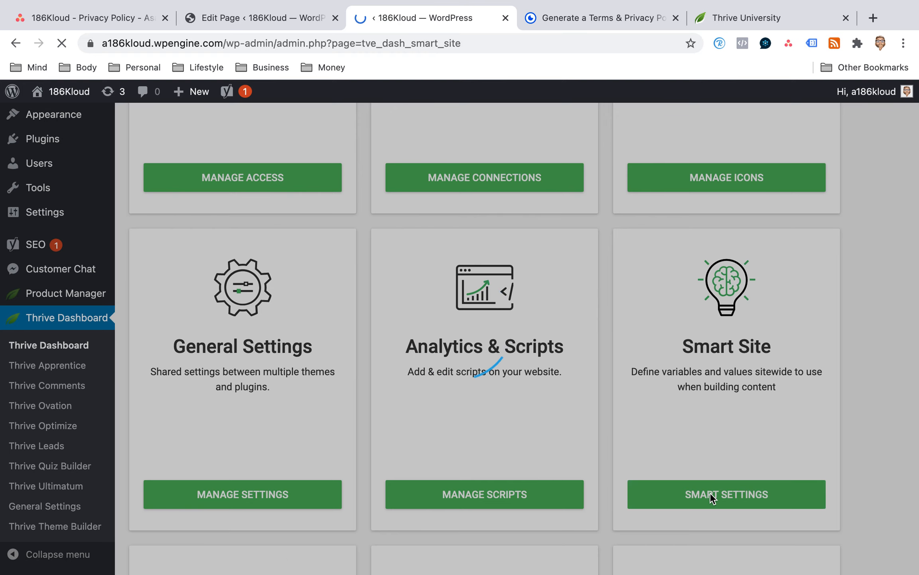
# Look through the Company, Legal and Social groups of the Smart Site global fields.
pyautogui.scroll(-1, 519, 411)
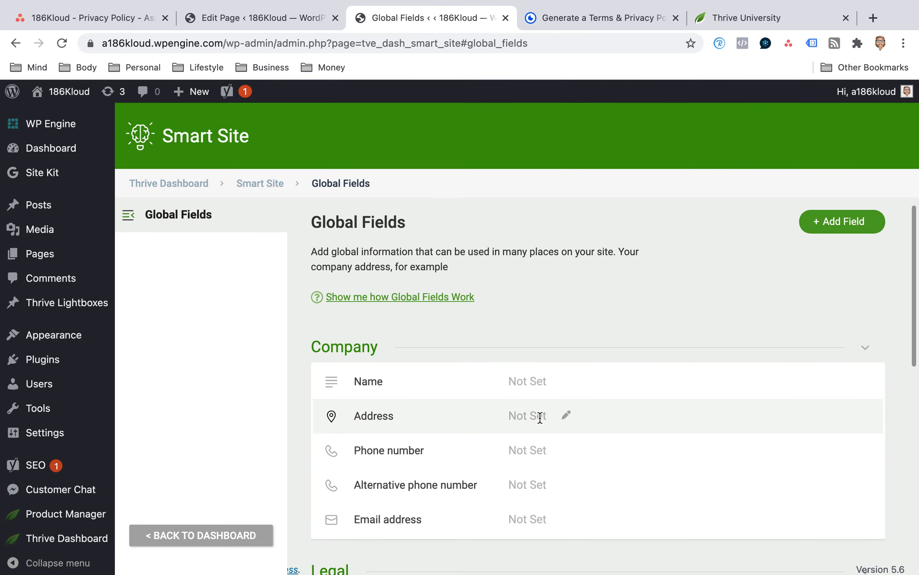
pyautogui.scroll(-7, 540, 415)
pyautogui.scroll(-5, 539, 417)
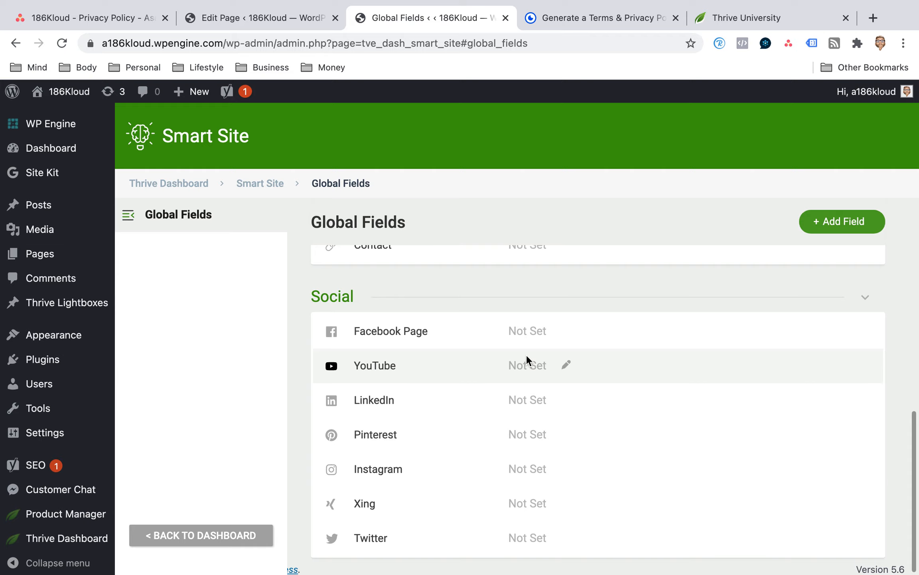
pyautogui.scroll(-1, 526, 355)
pyautogui.scroll(-1, 526, 433)
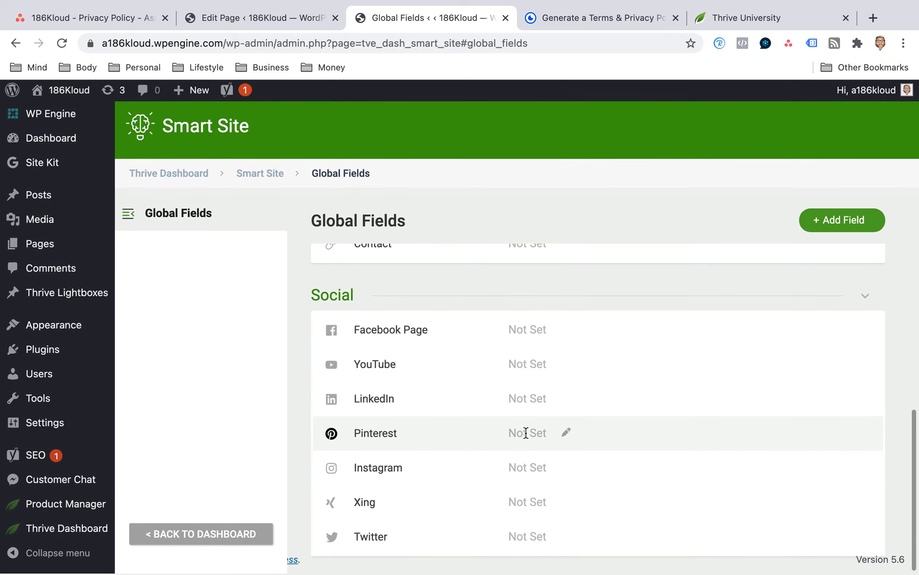
pyautogui.scroll(2, 526, 433)
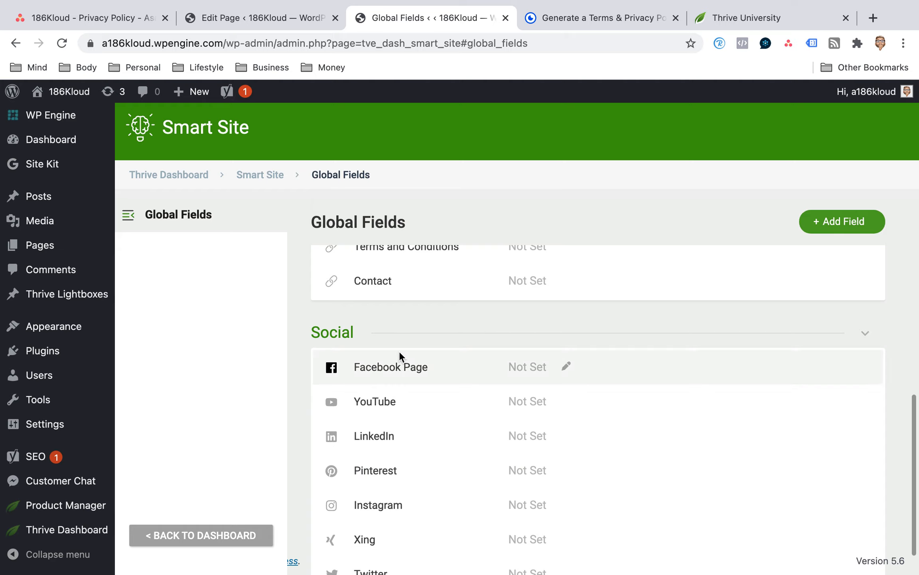